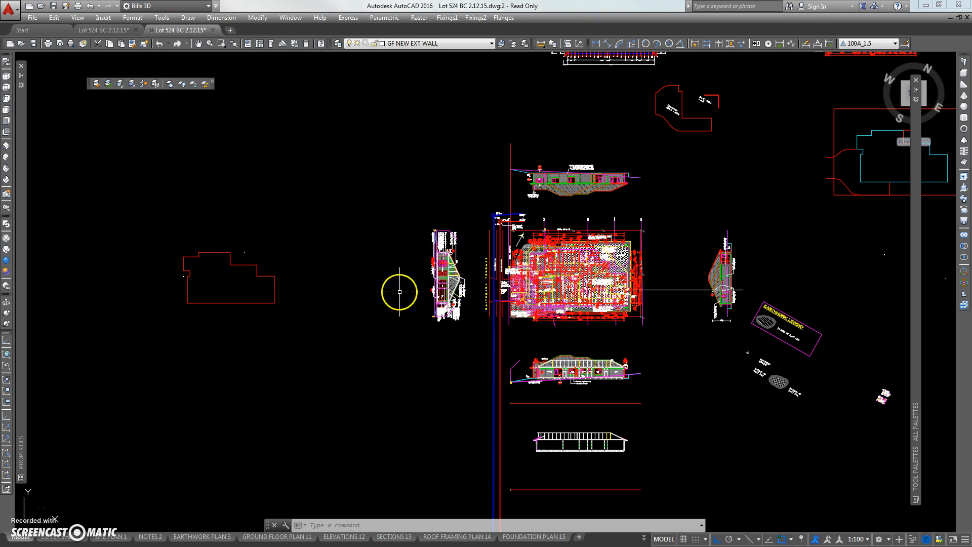
# Examine the floor plan and the separate red foundation outline beside it.
pyautogui.scroll(3, 555, 284)
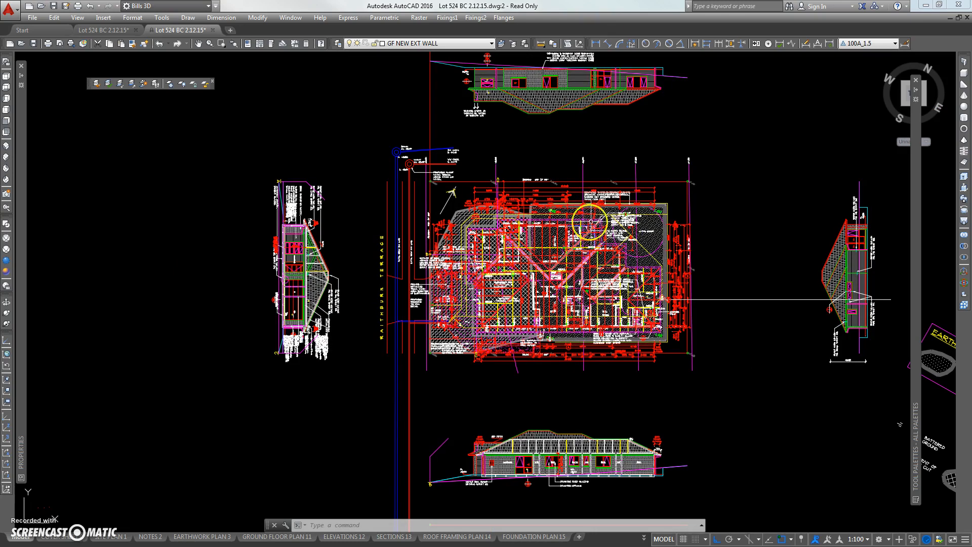
pyautogui.scroll(2, 478, 231)
pyautogui.scroll(5, 479, 231)
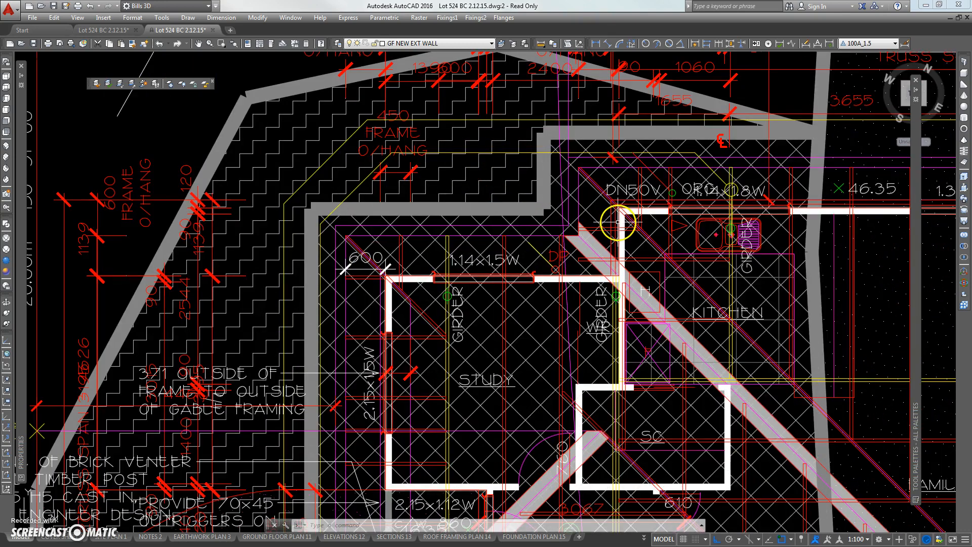
pyautogui.scroll(-10, 567, 240)
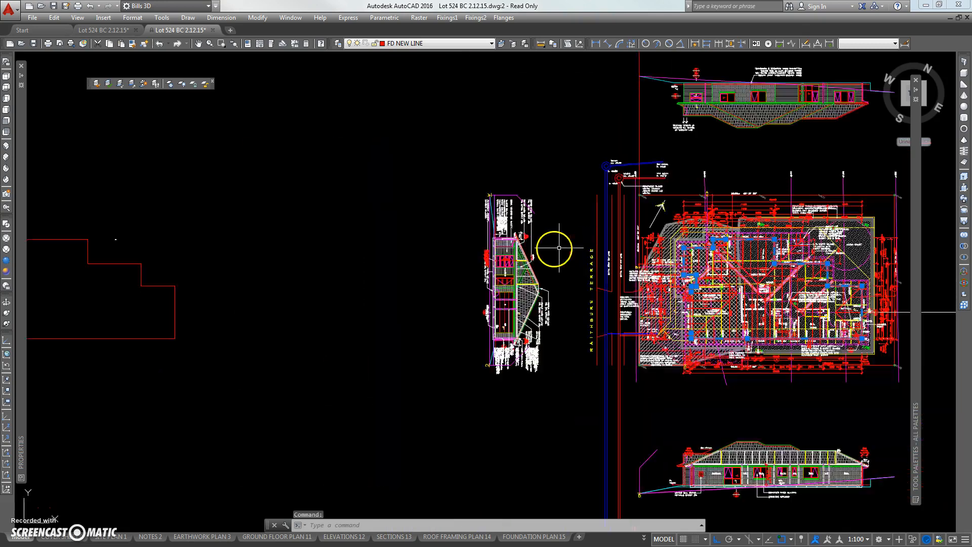
pyautogui.press('Escape')
pyautogui.moveTo(163, 272); pyautogui.dragTo(379, 283, button='middle')
pyautogui.scroll(3, 239, 276)
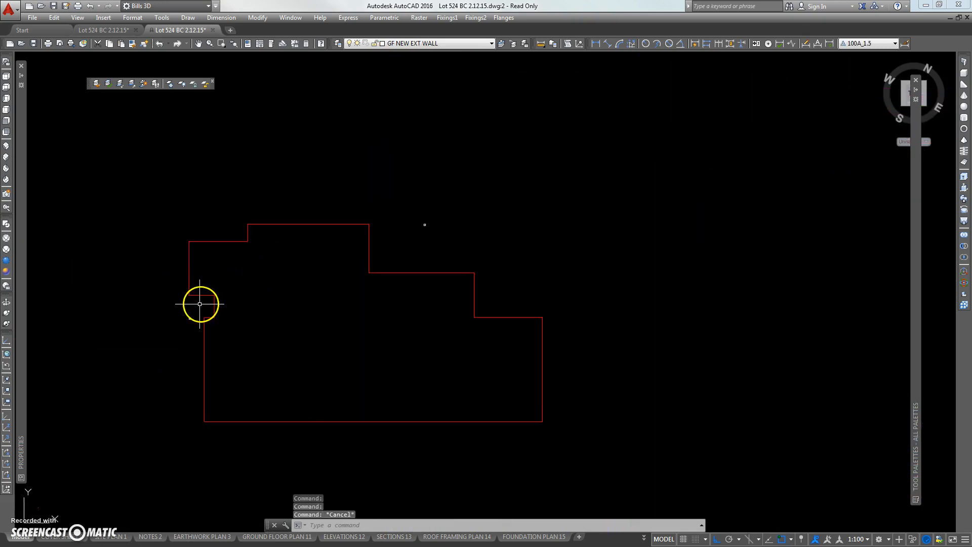
pyautogui.scroll(-3, 235, 296)
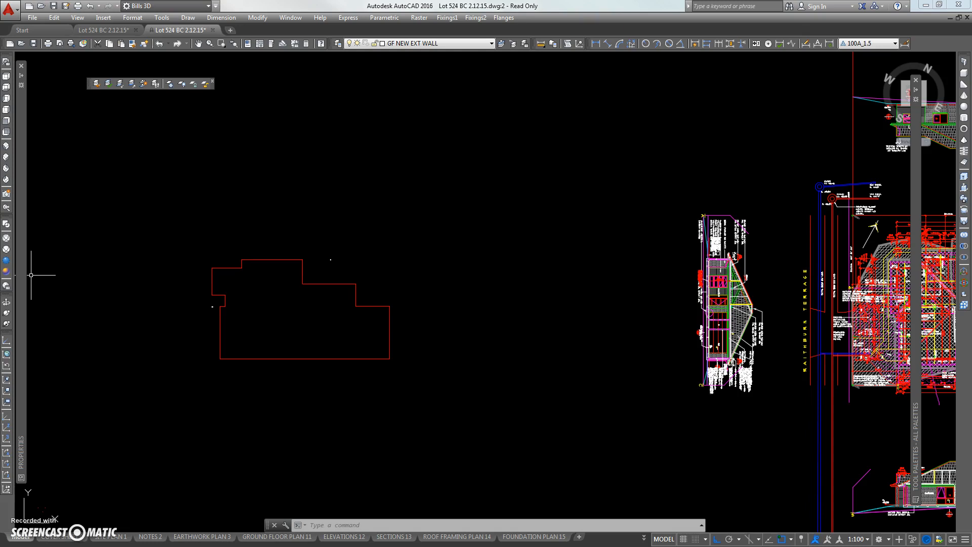
# Run the gf.scr script from the Autocad Tutorials folder on the drawing and thaw the FD NEW LINE layer.
pyautogui.moveTo(0, 81); pyautogui.dragTo(341, 81)
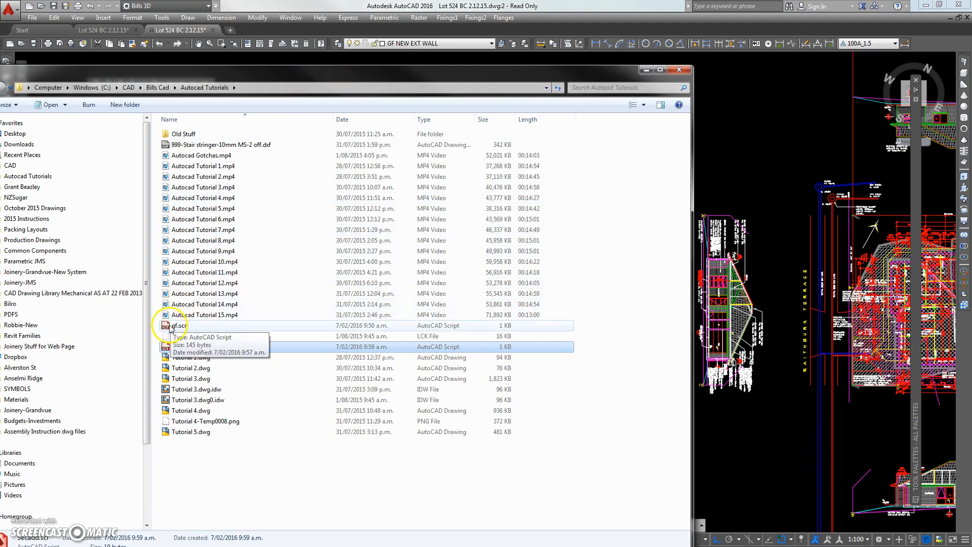
pyautogui.moveTo(166, 327)
pyautogui.mouseDown()
pyautogui.moveTo(488, 336)
pyautogui.moveTo(739, 428)
pyautogui.mouseUp()
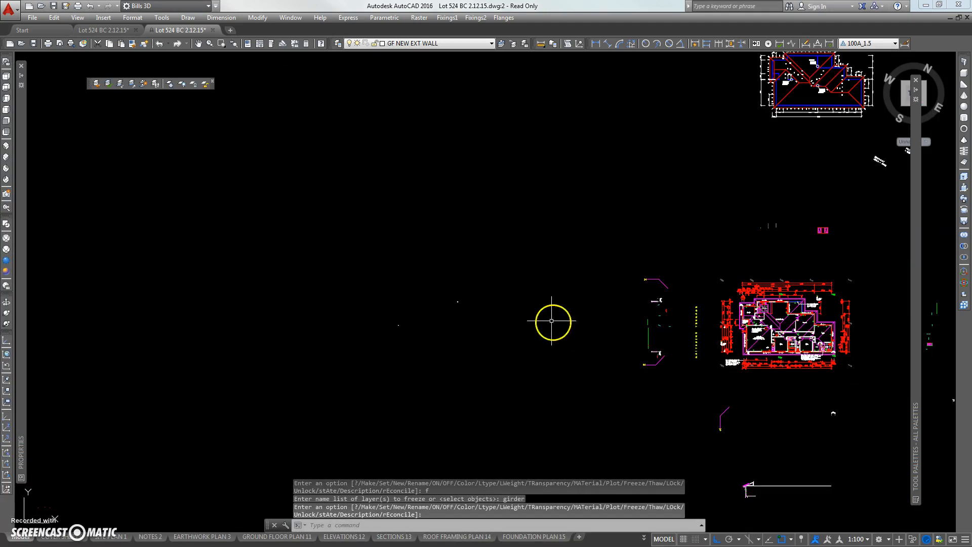
pyautogui.click(447, 43)
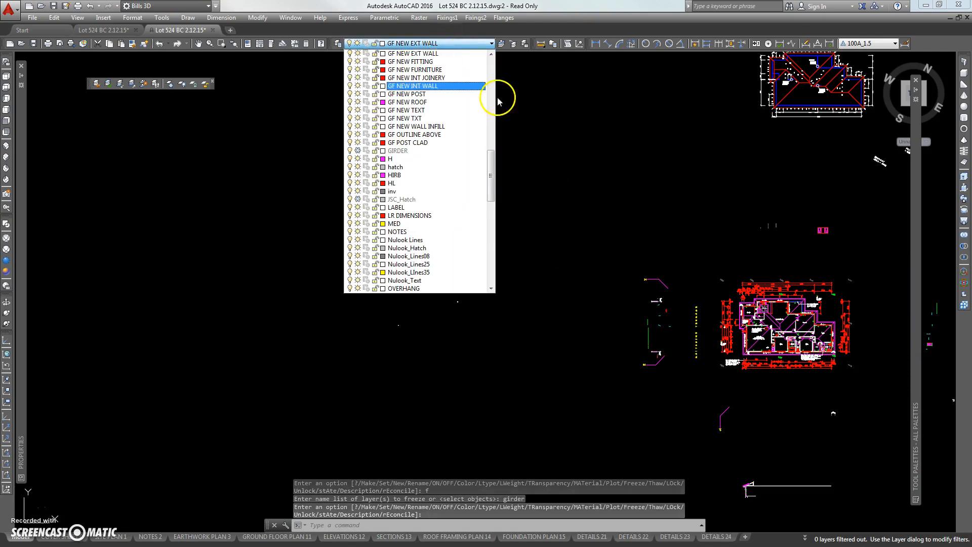
pyautogui.moveTo(490, 162); pyautogui.dragTo(494, 124)
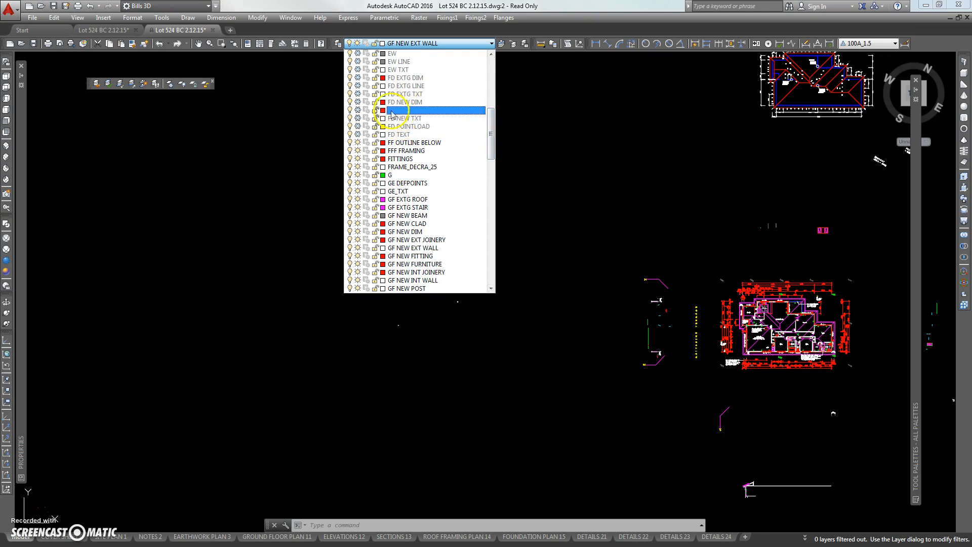
pyautogui.click(357, 111)
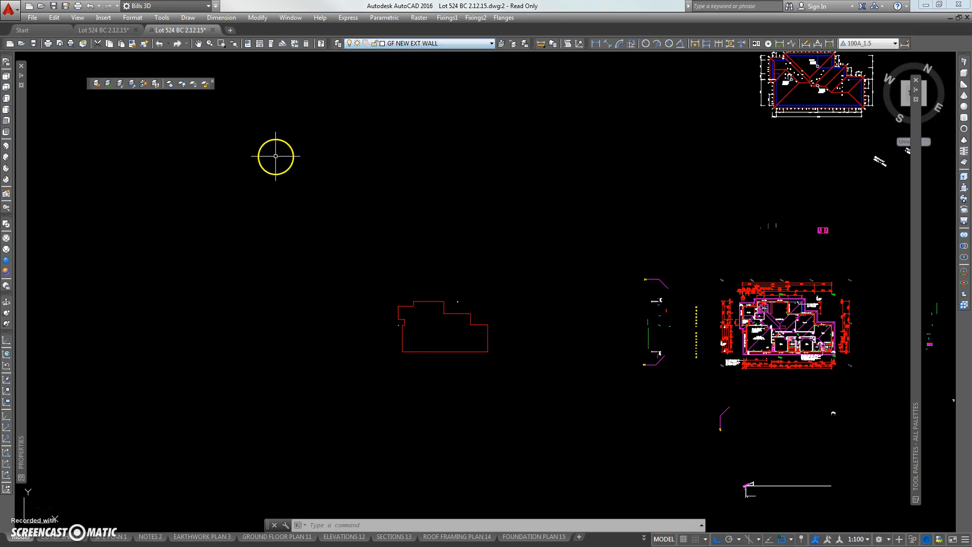
# Compare the ground floor plan's roof overhang and open corner beside the family/dining room with the red foundation outline.
pyautogui.moveTo(434, 300); pyautogui.dragTo(325, 245, button='middle')
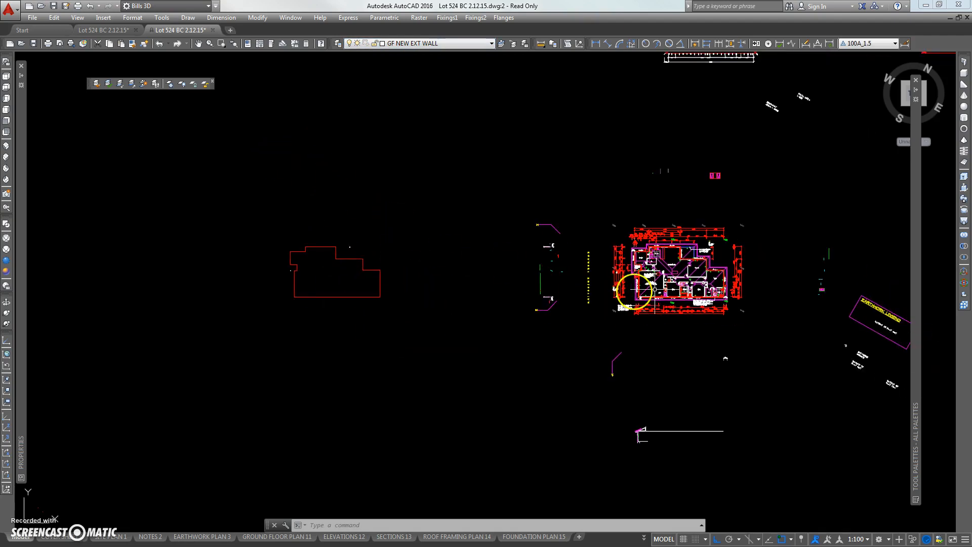
pyautogui.scroll(3, 376, 261)
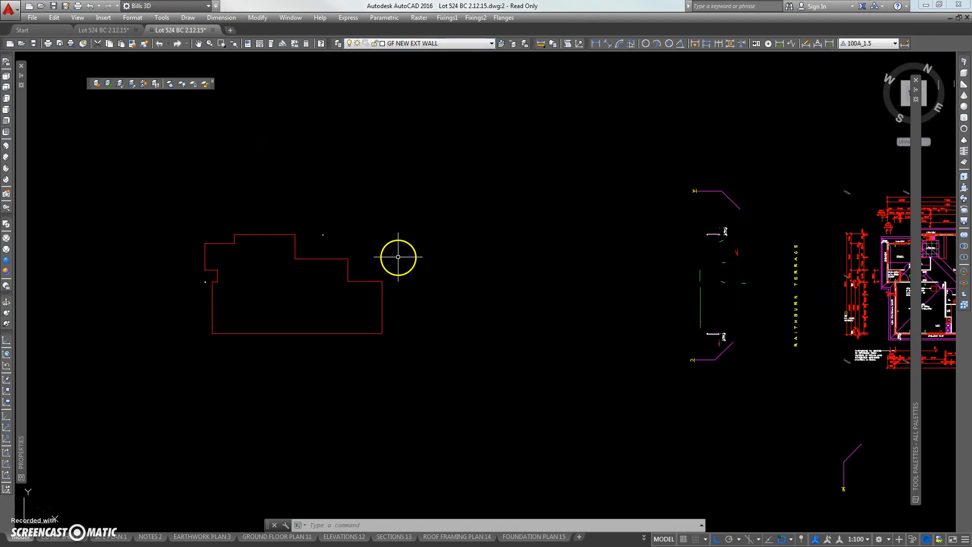
pyautogui.moveTo(533, 252); pyautogui.dragTo(469, 251, button='middle')
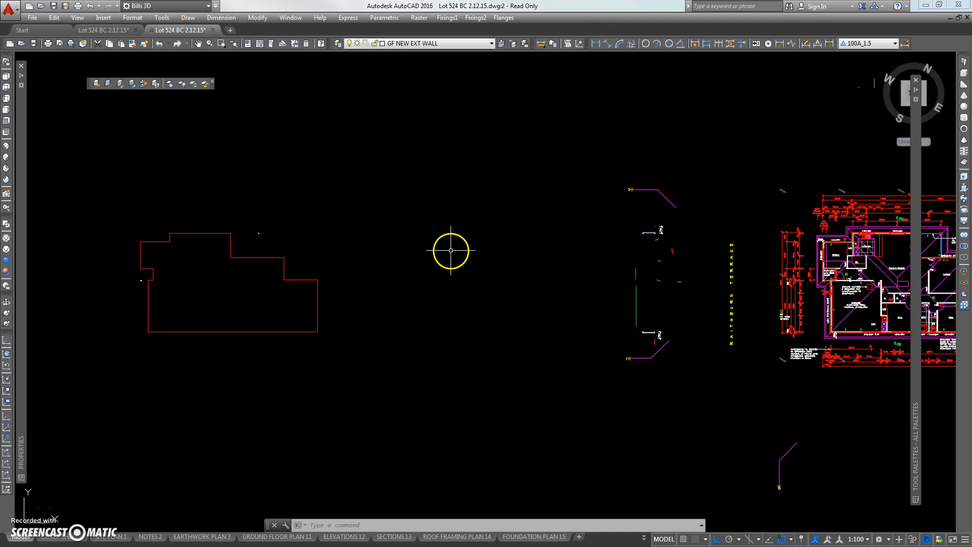
pyautogui.moveTo(664, 246); pyautogui.dragTo(436, 247, button='middle')
pyautogui.scroll(3, 693, 234)
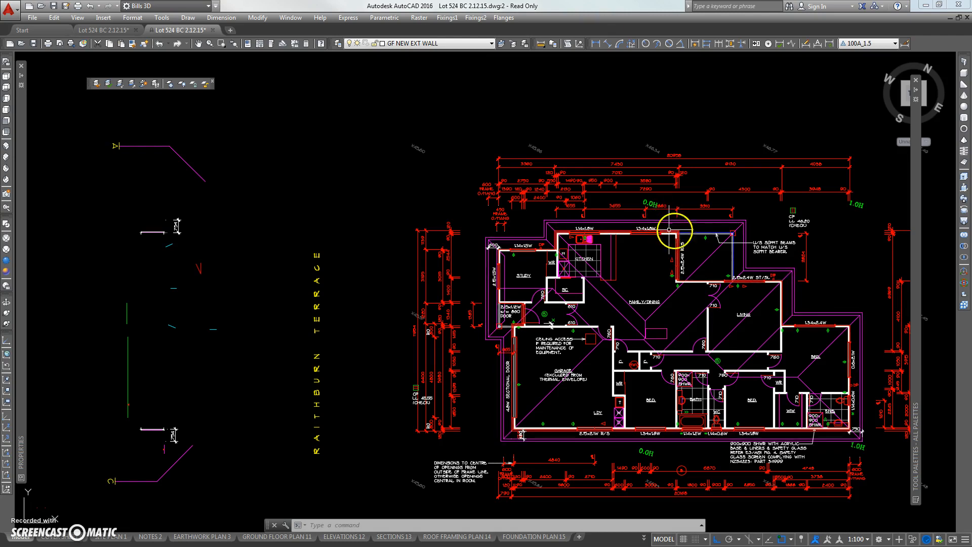
pyautogui.scroll(-6, 444, 243)
pyautogui.moveTo(383, 257); pyautogui.dragTo(576, 262, button='middle')
pyautogui.scroll(6, 354, 247)
pyautogui.moveTo(320, 225); pyautogui.dragTo(390, 238, button='middle')
pyautogui.scroll(-8, 235, 226)
pyautogui.scroll(8, 400, 243)
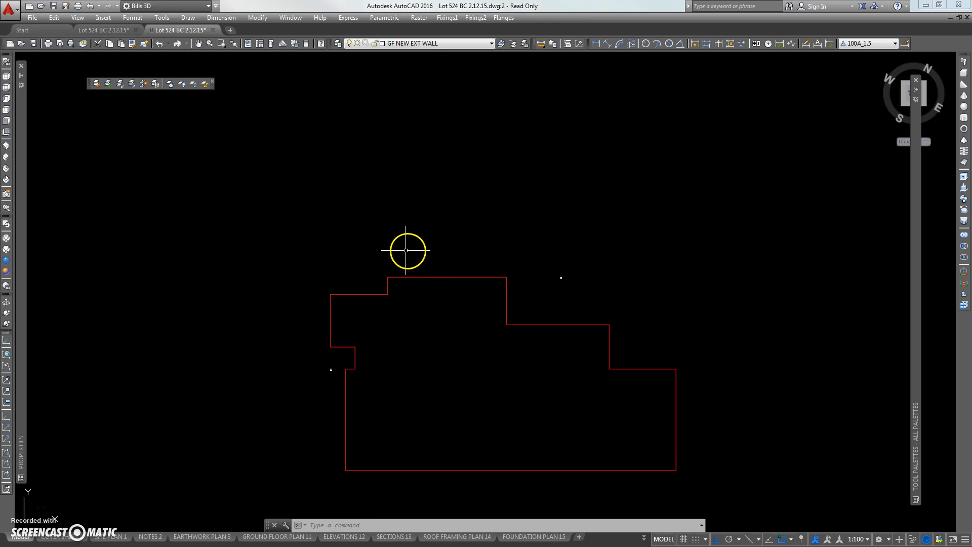
# Offset the red foundation outline outward by 754.
pyautogui.write('o')
pyautogui.press('Return')
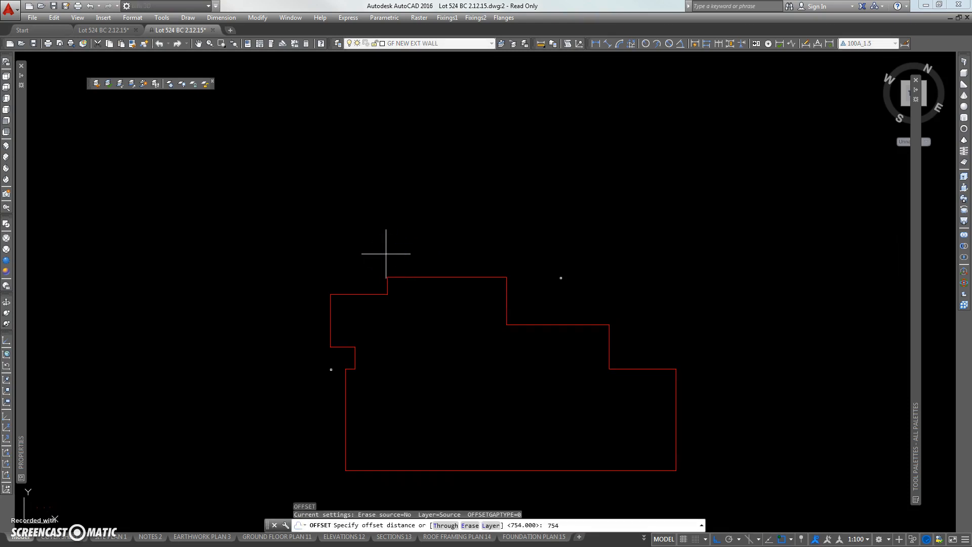
pyautogui.press('Return')
pyautogui.click(414, 271)
pyautogui.click(410, 240)
pyautogui.press('Escape')
# Stretch the offset outline's upper vertical step edge outward to the outer side of the small post square, using an X point filter.
pyautogui.scroll(6, 567, 299)
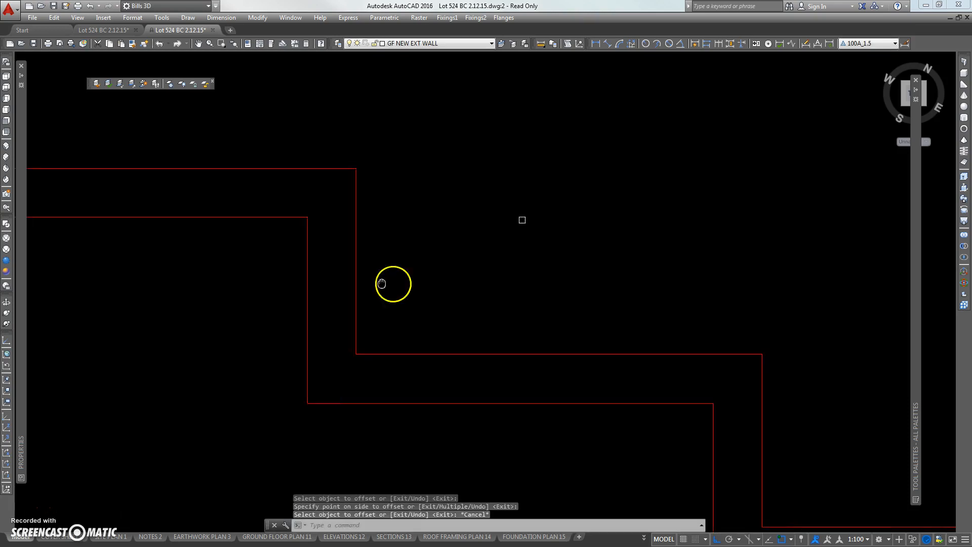
pyautogui.click(375, 262)
pyautogui.click(344, 269)
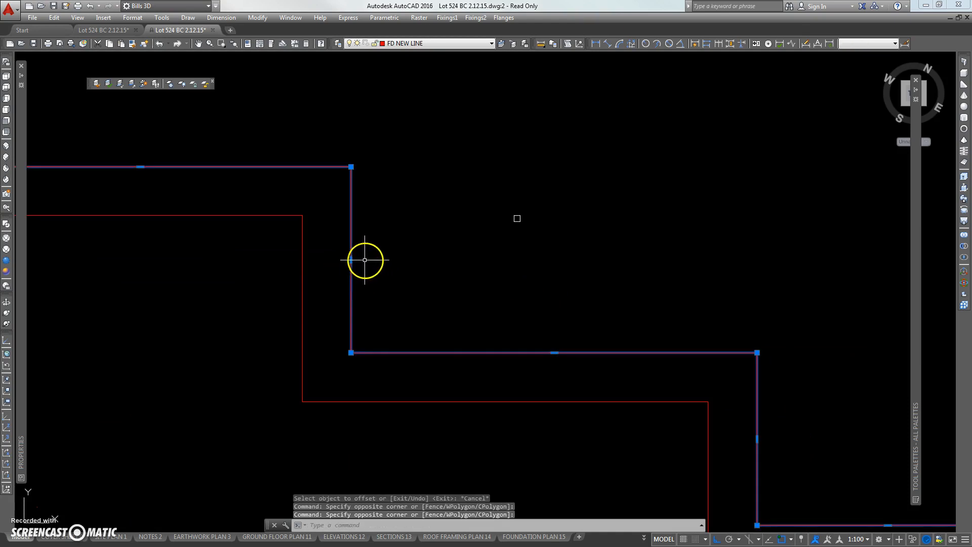
pyautogui.click(351, 260)
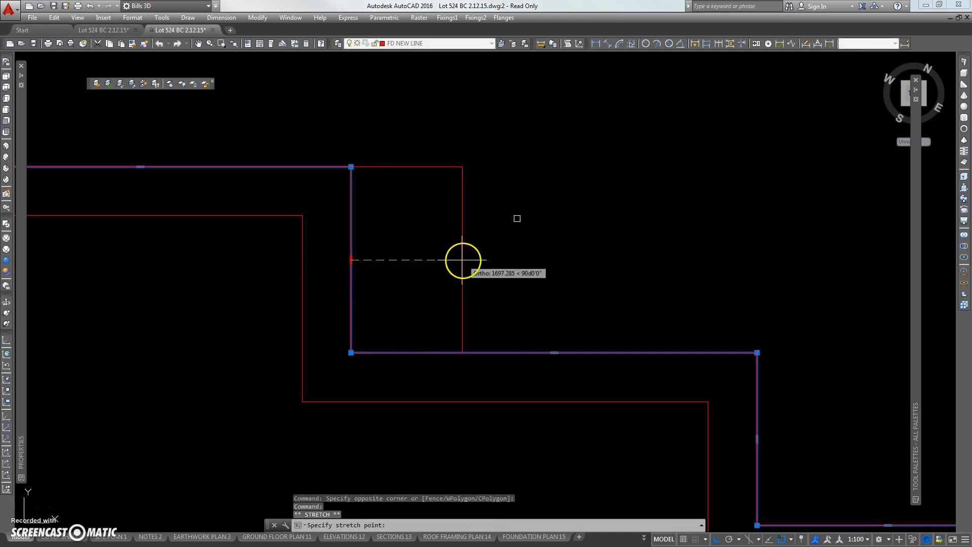
pyautogui.scroll(6, 523, 221)
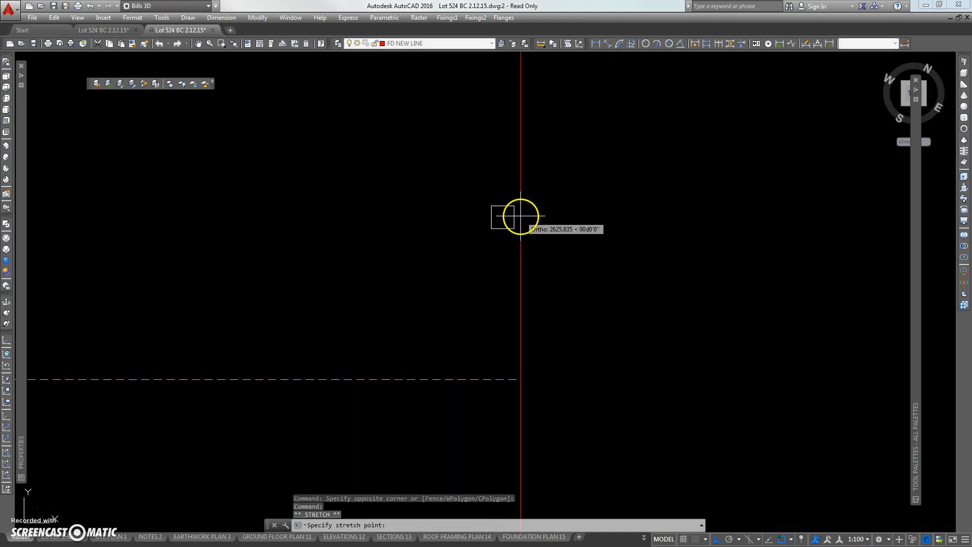
pyautogui.scroll(-6, 473, 276)
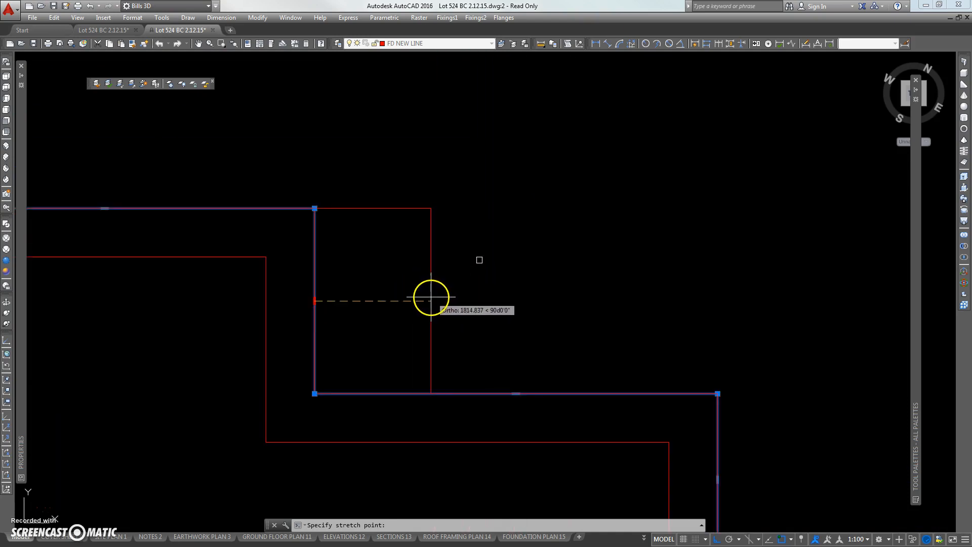
pyautogui.write('.')
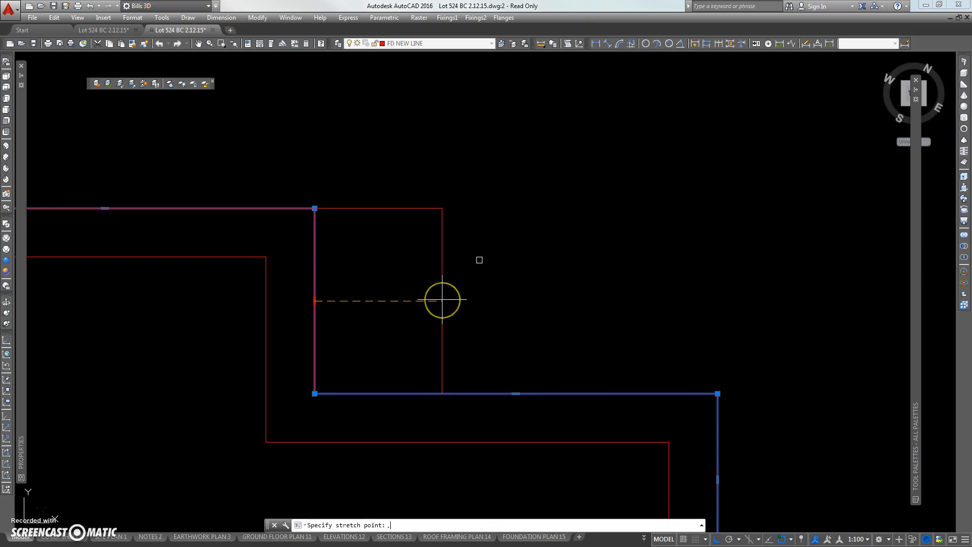
pyautogui.write('x')
pyautogui.press('Return')
pyautogui.click(482, 265)
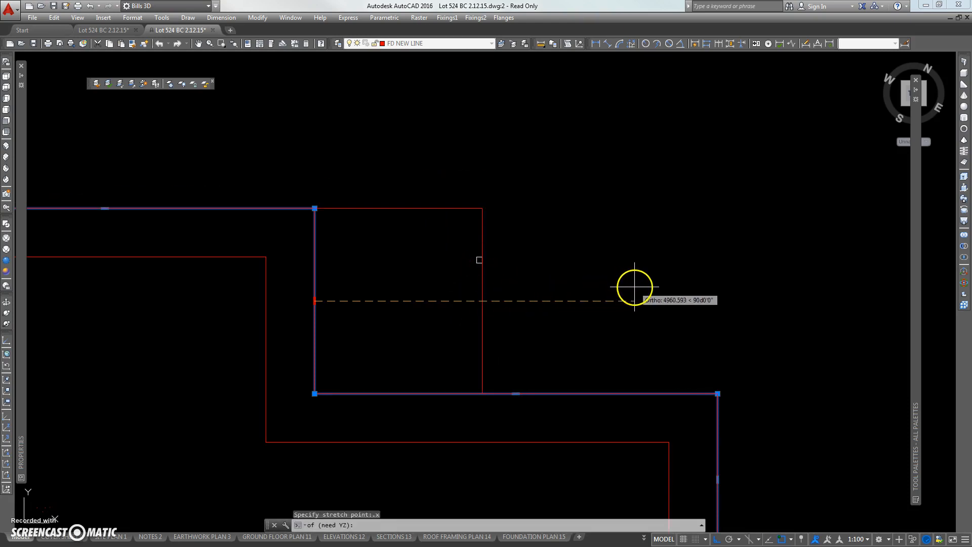
pyautogui.click(635, 286)
pyautogui.scroll(3, 546, 282)
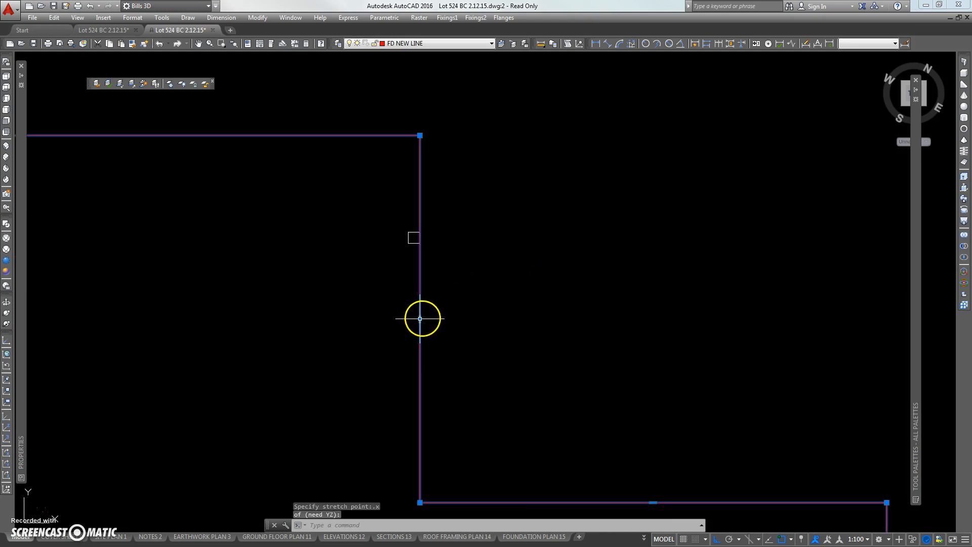
# Stretch the same vertical edge a further 754 outward, past the small post square.
pyautogui.click(420, 319)
pyautogui.write('7')
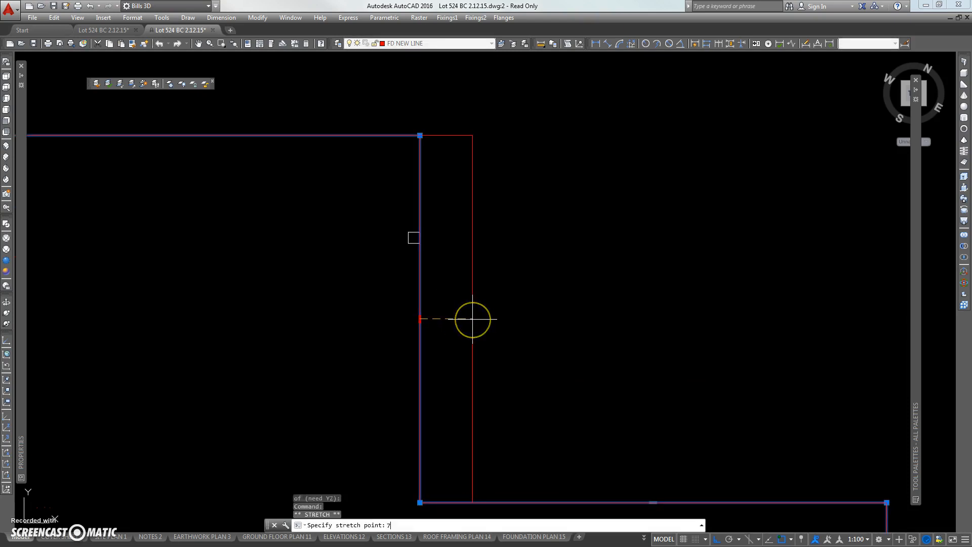
pyautogui.write('54')
pyautogui.press('Return')
# Stretch the short horizontal edge at the offset outline's entry notch down to the small post square with a Perpendicular snap.
pyautogui.scroll(-5, 380, 324)
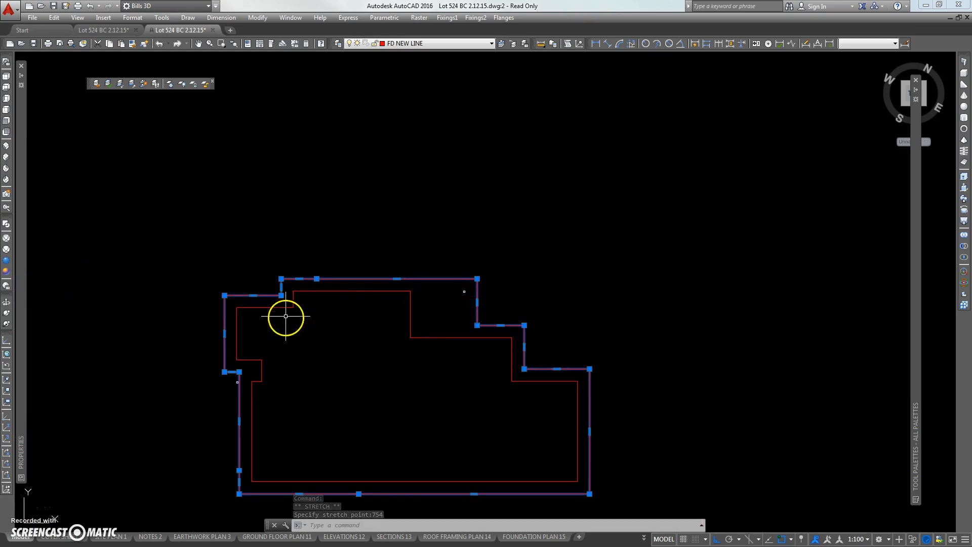
pyautogui.moveTo(283, 314); pyautogui.dragTo(332, 289, button='middle')
pyautogui.scroll(5, 290, 317)
pyautogui.moveTo(290, 316); pyautogui.dragTo(256, 223, button='middle')
pyautogui.scroll(2, 286, 328)
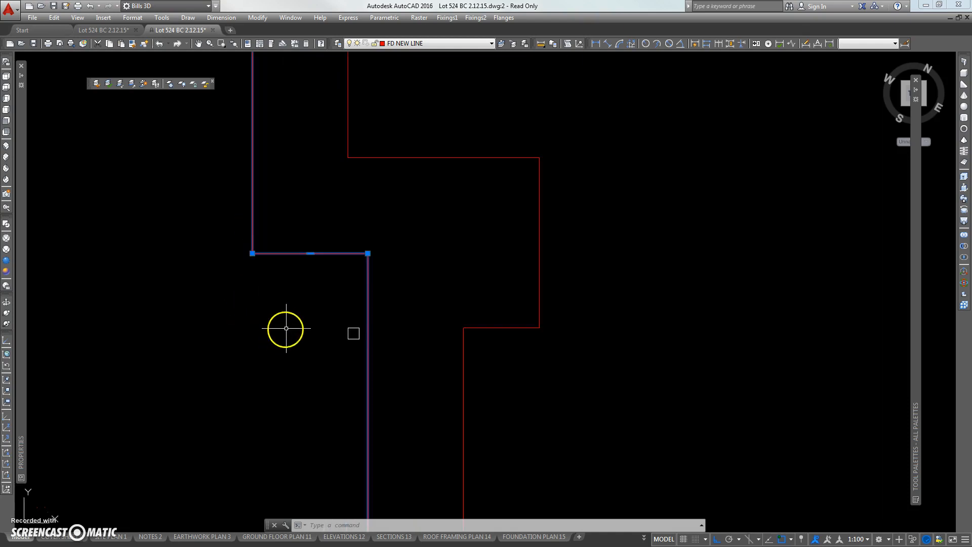
pyautogui.click(310, 253)
pyautogui.scroll(-2, 304, 283)
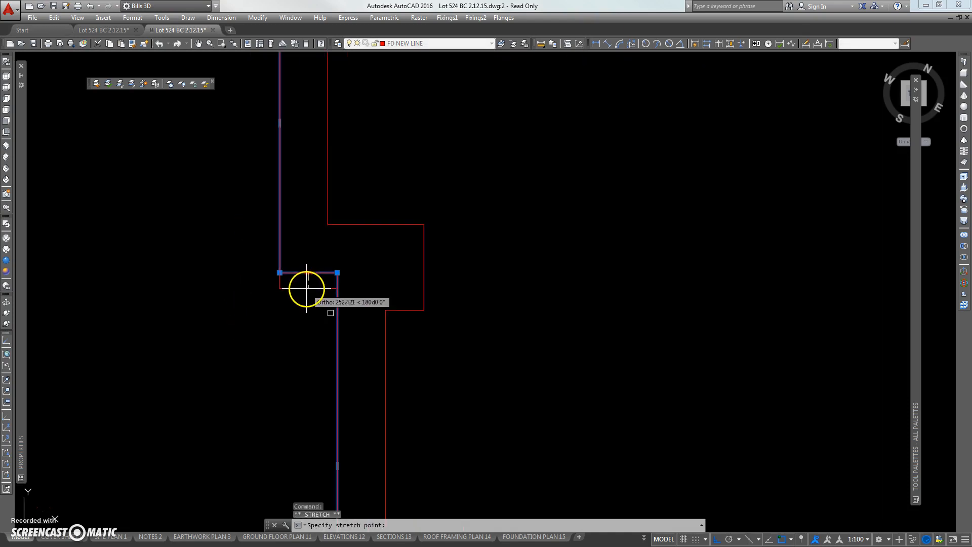
pyautogui.keyDown('shift'); pyautogui.rightClick(300, 278); pyautogui.keyUp('shift')
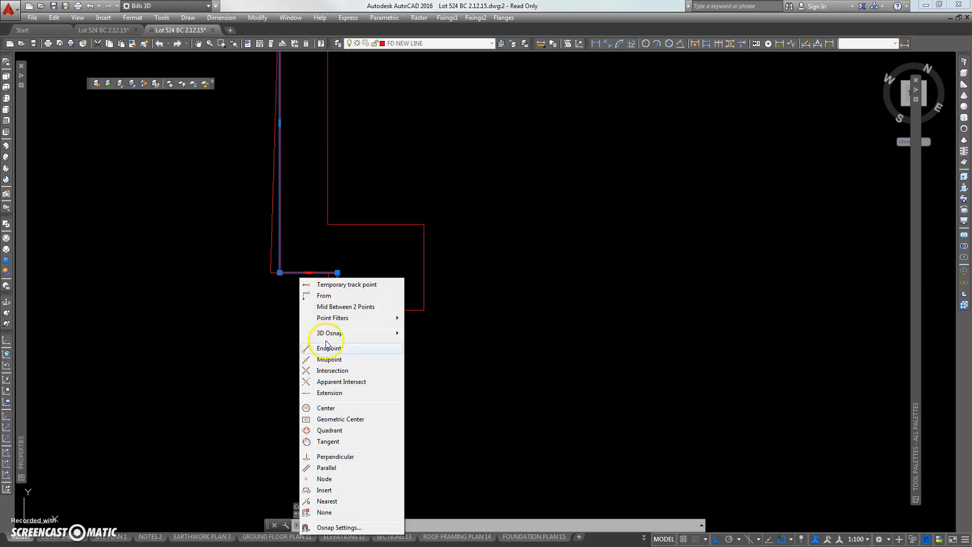
pyautogui.click(340, 457)
pyautogui.scroll(4, 327, 321)
pyautogui.click(343, 302)
pyautogui.scroll(-4, 288, 328)
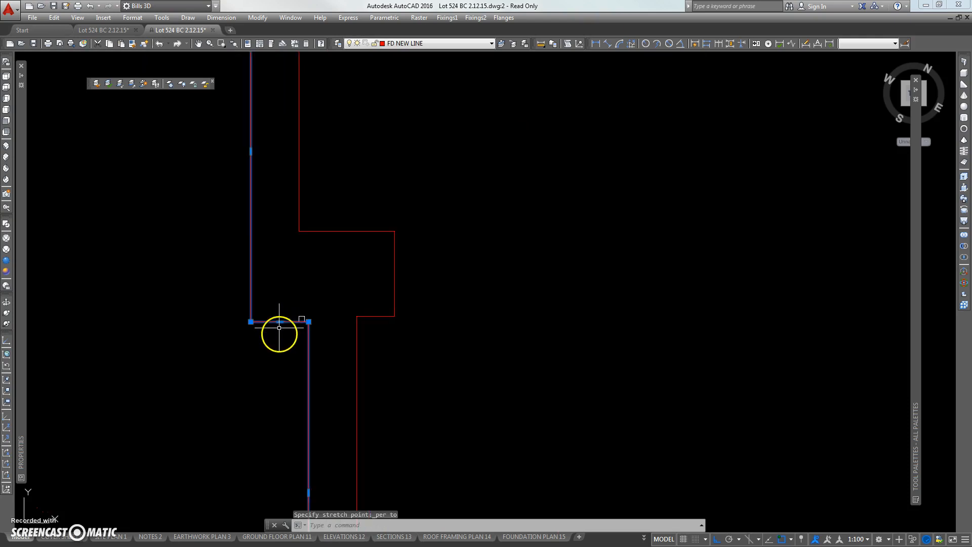
# Stretch the short horizontal edge by the entry post square a further 754 downward and deselect the outline.
pyautogui.click(279, 321)
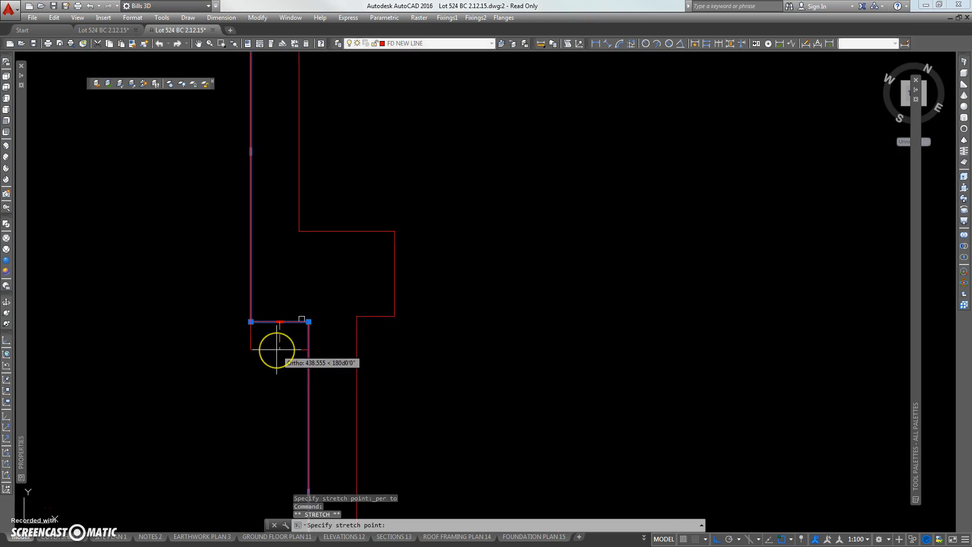
pyautogui.write('7')
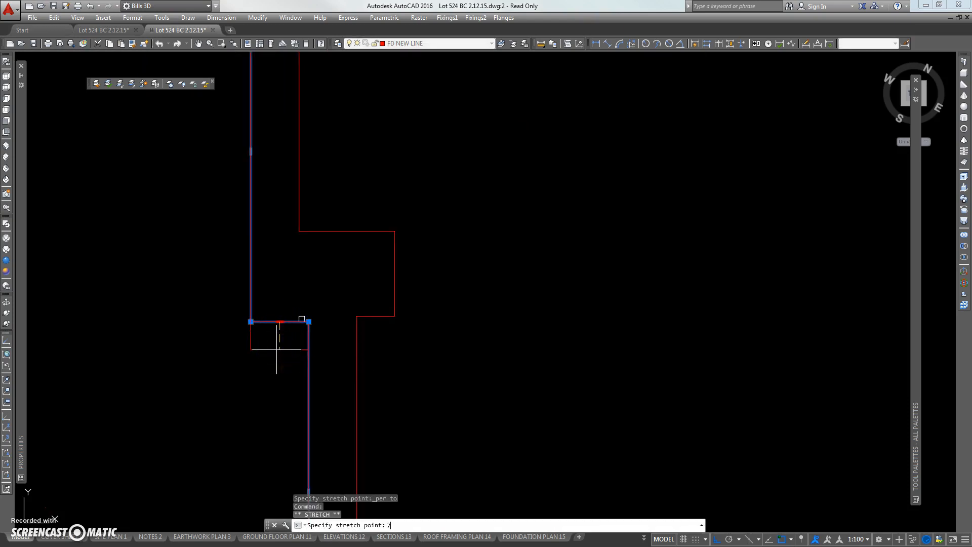
pyautogui.write('54')
pyautogui.press('Return')
pyautogui.scroll(-3, 315, 342)
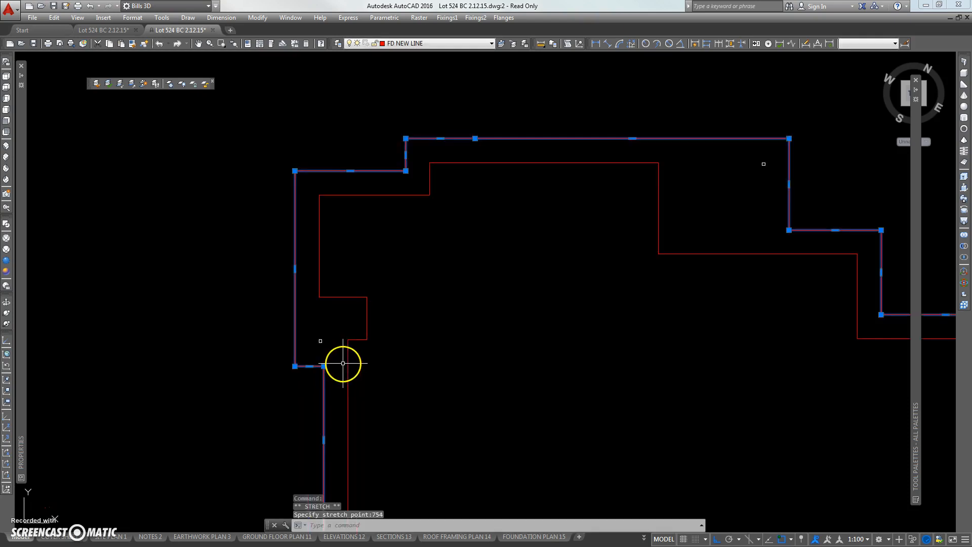
pyautogui.press('Escape')
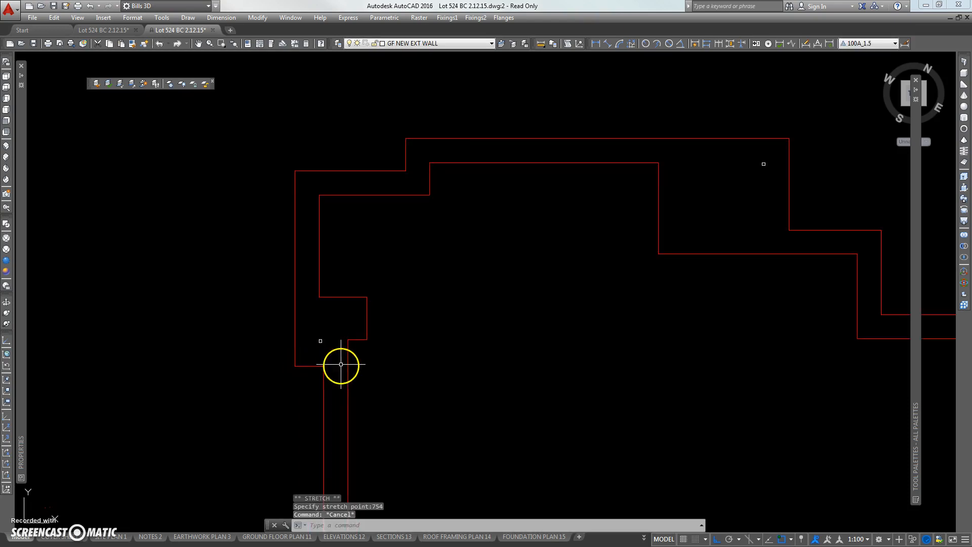
pyautogui.scroll(-2, 411, 363)
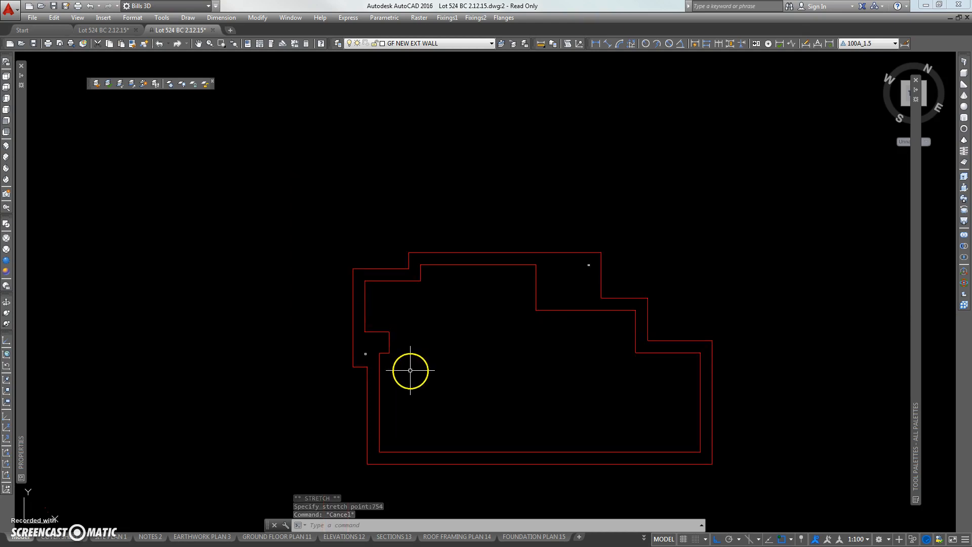
# Draw a horizontal line above the roof outline, slightly longer than the building is wide.
pyautogui.moveTo(409, 337); pyautogui.dragTo(375, 308, button='middle')
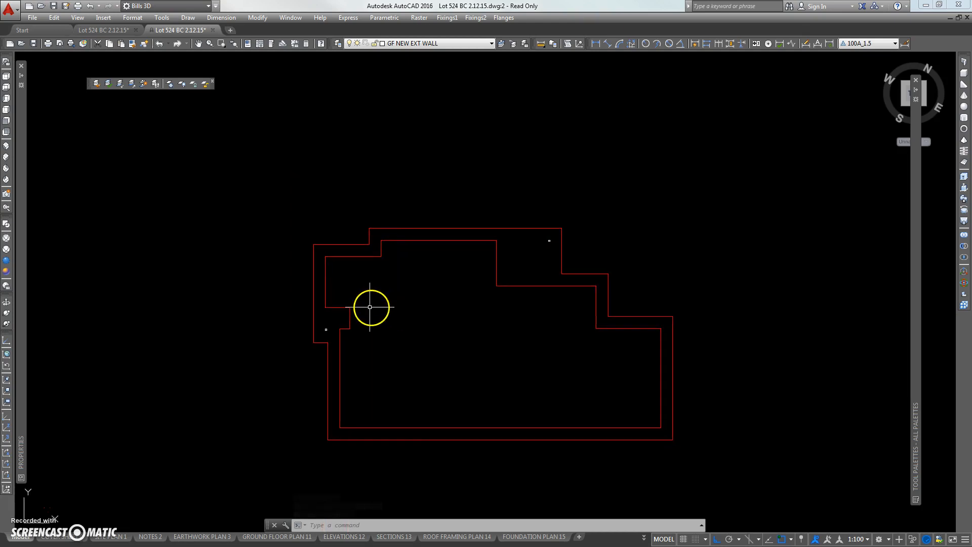
pyautogui.scroll(-2, 353, 302)
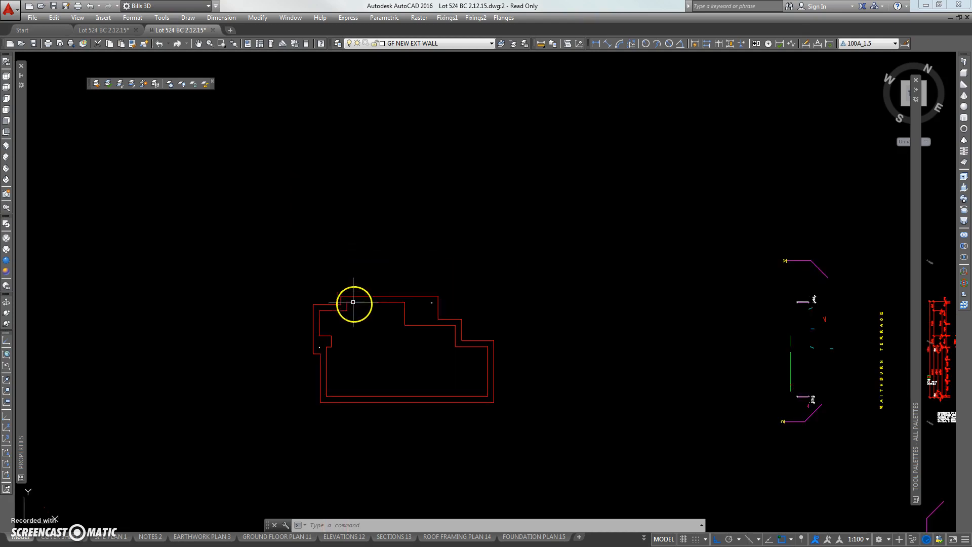
pyautogui.write('l')
pyautogui.press('Return')
pyautogui.click(303, 261)
pyautogui.click(552, 261)
pyautogui.press('Return')
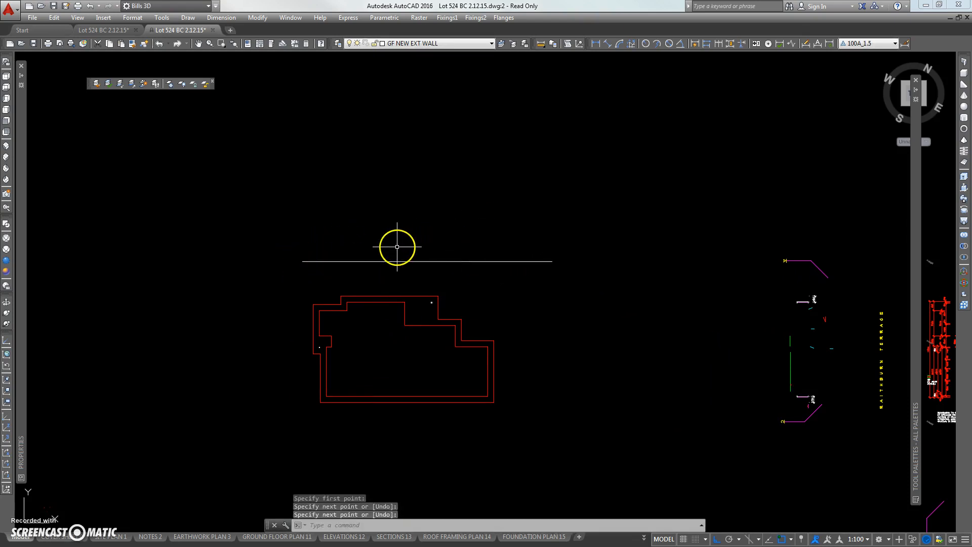
# Rotate the new line 45 degrees about its left end so it slopes down across the roof outline.
pyautogui.write('ro')
pyautogui.press('Return')
pyautogui.click(373, 245)
pyautogui.click(332, 263)
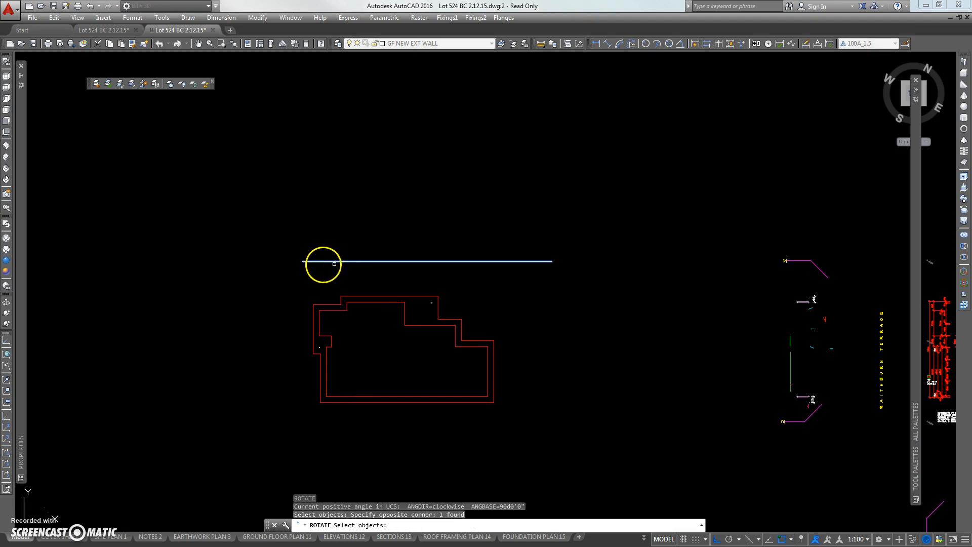
pyautogui.press('Return')
pyautogui.click(302, 262)
pyautogui.write('45')
pyautogui.press('Return')
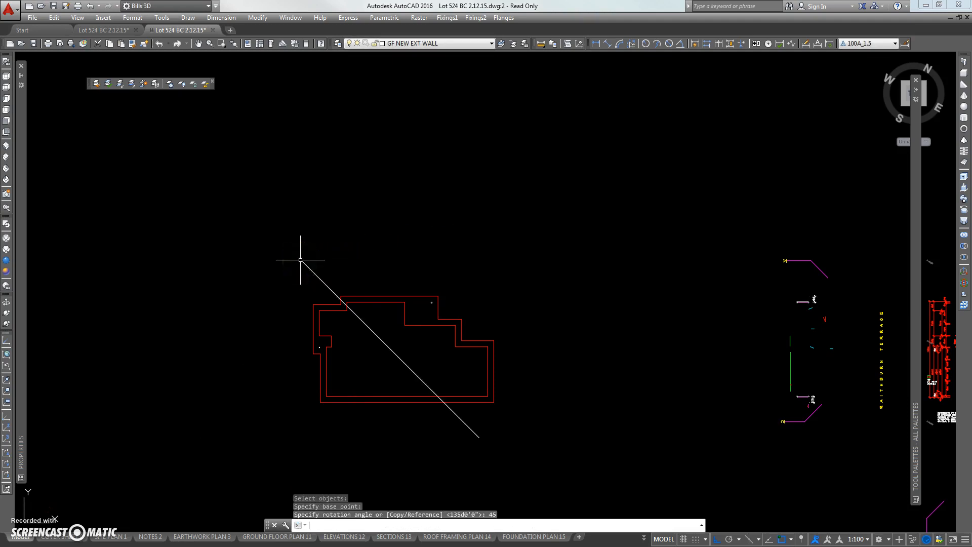
# Mirror the diagonal line about a horizontal axis through its left end, keeping the source line.
pyautogui.write('mi')
pyautogui.press('Return')
pyautogui.click(326, 252)
pyautogui.click(284, 278)
pyautogui.press('Return')
pyautogui.click(302, 261)
pyautogui.click(427, 258)
pyautogui.press('Return')
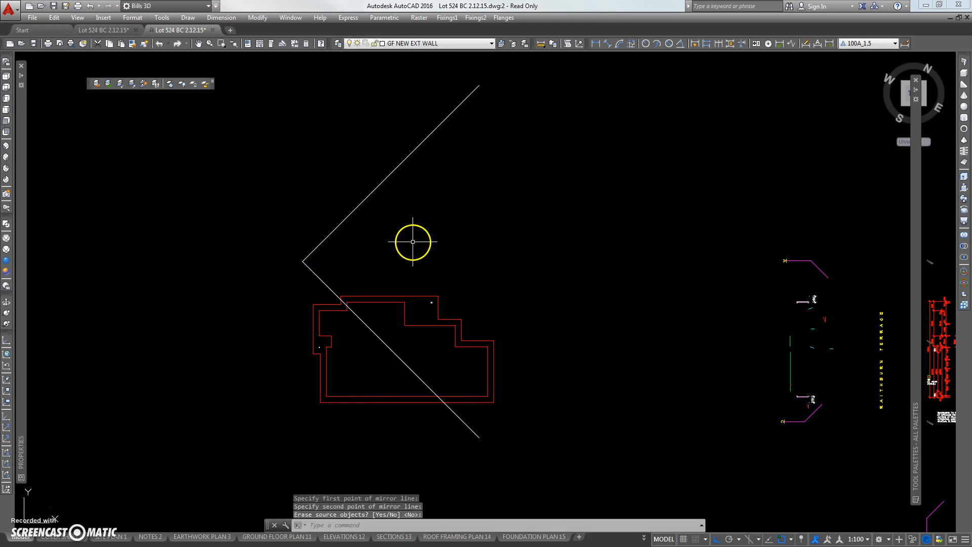
# Copy the upward-sloping diagonal from its lower end to the lower-left corner of the outer roof outline.
pyautogui.write('co')
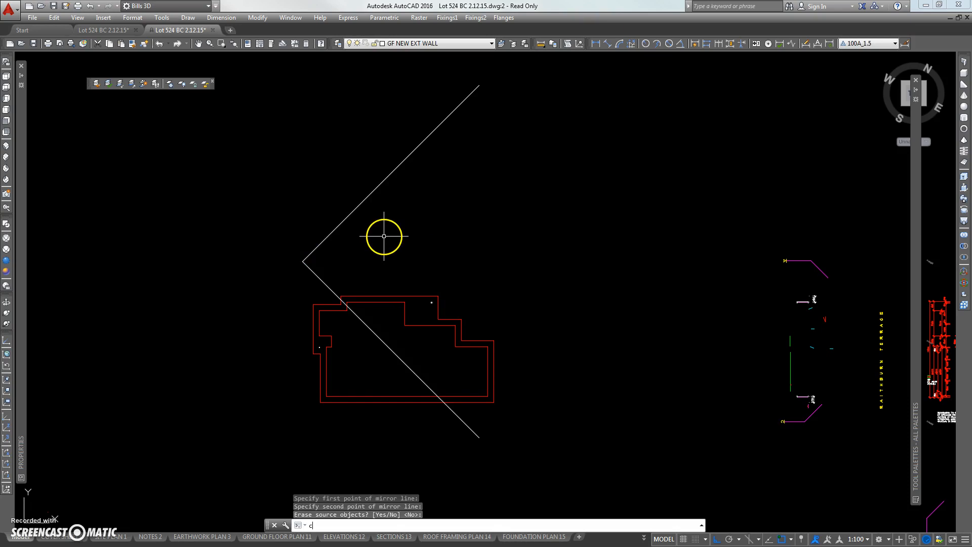
pyautogui.press('Return')
pyautogui.click(394, 217)
pyautogui.click(344, 222)
pyautogui.press('Return')
pyautogui.click(320, 252)
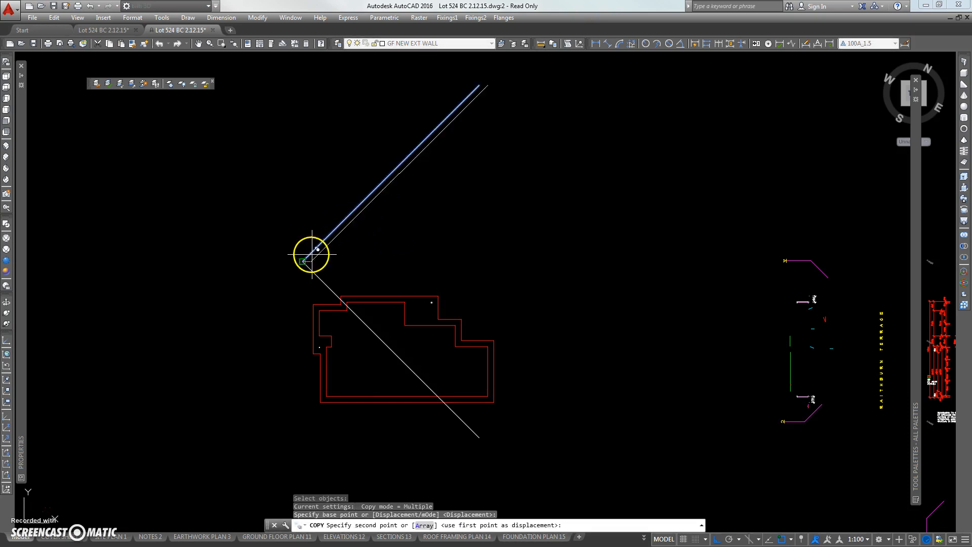
pyautogui.scroll(5, 321, 401)
pyautogui.click(329, 388)
# Place two more copies of the diagonal at the inner and outer corners of the roof outline's step by the entry post.
pyautogui.scroll(3, 353, 193)
pyautogui.click(256, 207)
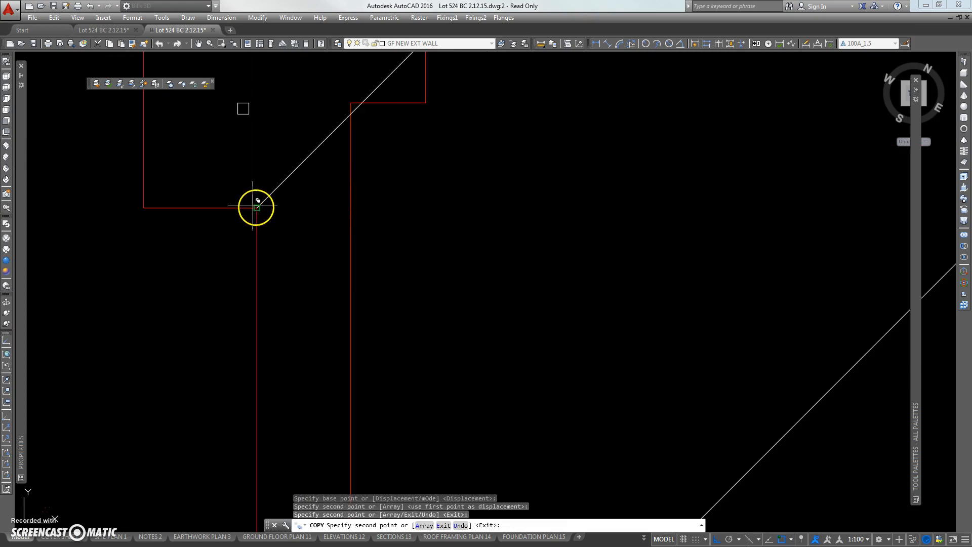
pyautogui.click(145, 207)
pyautogui.scroll(-6, 491, 289)
pyautogui.moveTo(491, 289); pyautogui.dragTo(246, 302, button='middle')
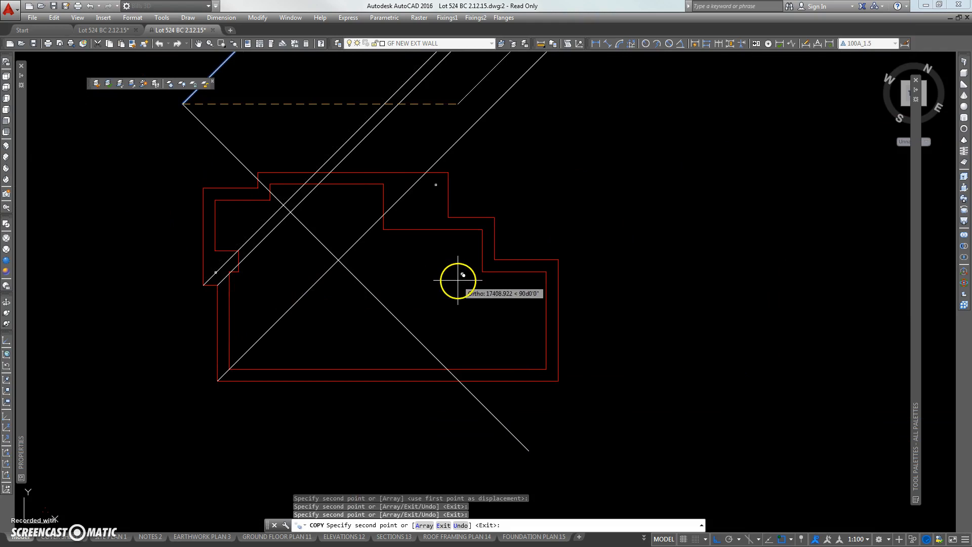
pyautogui.press('Return')
# Copy the diagonal at the lower-left corner from its upper end to the roof outline's upper-right corner by the post.
pyautogui.moveTo(446, 258); pyautogui.dragTo(403, 343, button='middle')
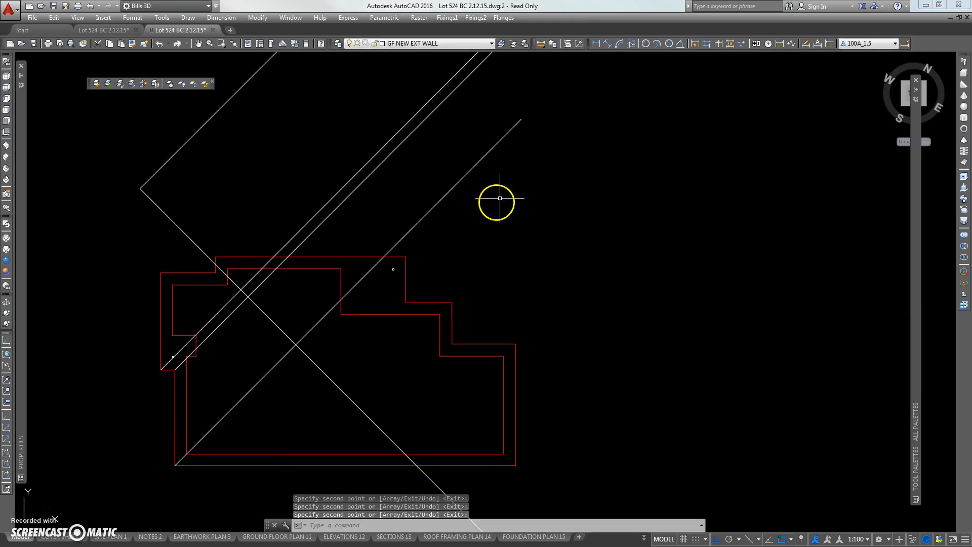
pyautogui.press('space')
pyautogui.click(525, 147)
pyautogui.click(477, 168)
pyautogui.press('space')
pyautogui.click(521, 119)
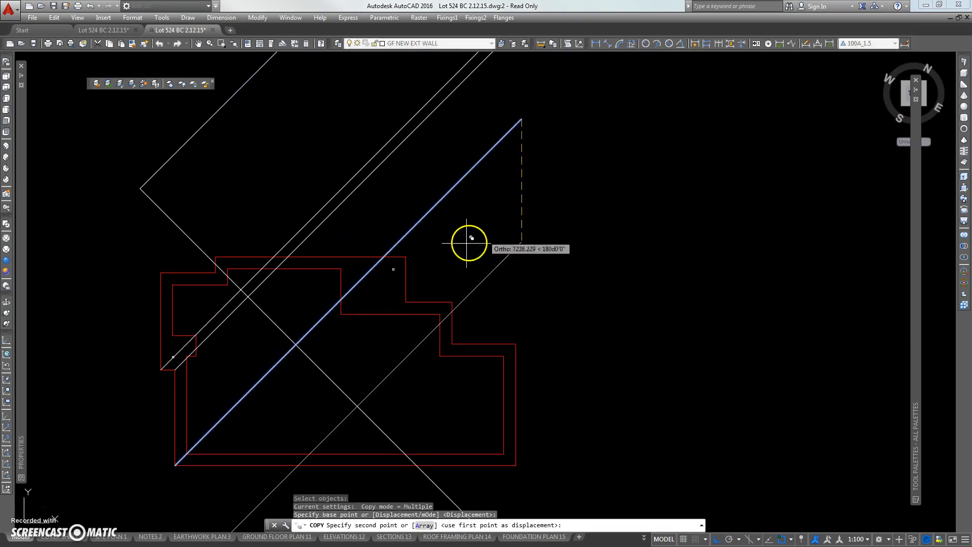
pyautogui.scroll(6, 436, 255)
pyautogui.click(302, 267)
# Place further copies of the diagonal at the next three stepped corners down the right side of the roof outline.
pyautogui.moveTo(444, 339); pyautogui.dragTo(393, 213, button='middle')
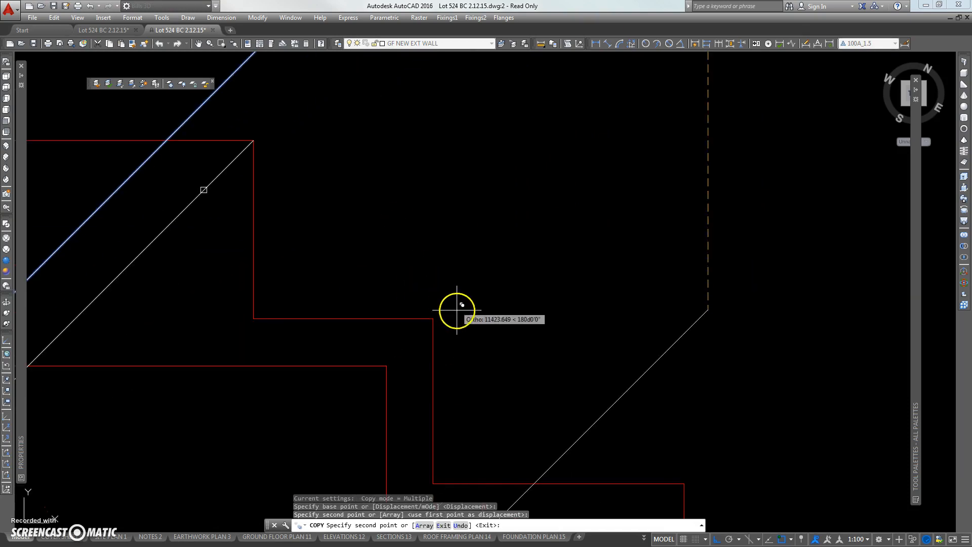
pyautogui.click(271, 318)
pyautogui.click(433, 318)
pyautogui.moveTo(510, 339); pyautogui.dragTo(426, 219, button='middle')
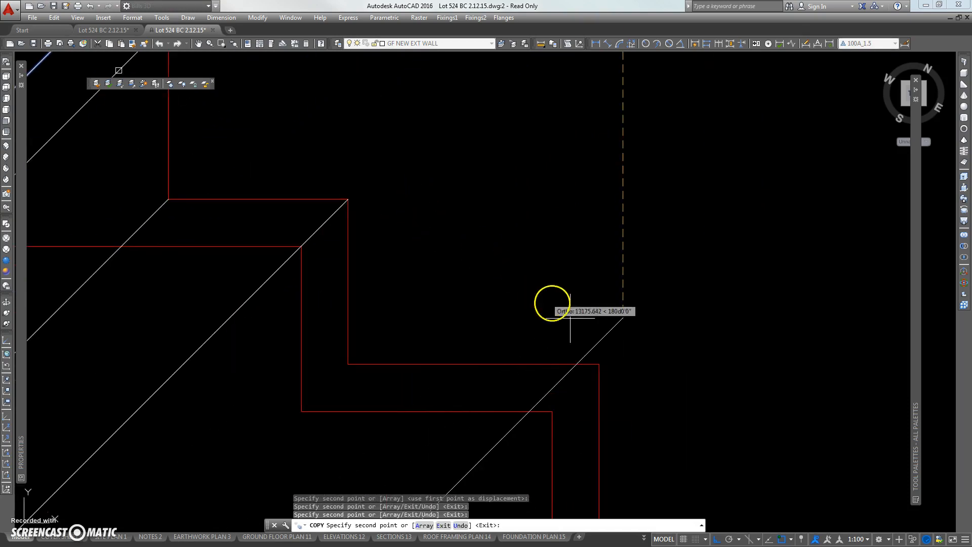
pyautogui.click(599, 363)
pyautogui.scroll(-3, 560, 304)
pyautogui.moveTo(560, 304); pyautogui.dragTo(506, 185, button='middle')
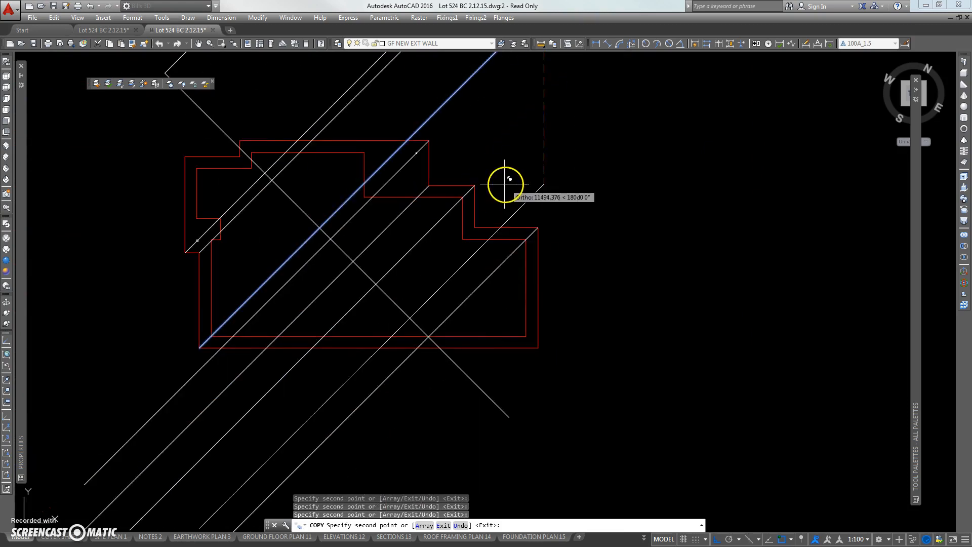
pyautogui.press('Return')
# Copy the downward-sloping diagonal from its upper end to the three stepped corners at the roof outline's upper left.
pyautogui.press('Return')
pyautogui.click(318, 208)
pyautogui.press('Return')
pyautogui.moveTo(211, 118); pyautogui.dragTo(265, 157, button='middle')
pyautogui.click(218, 111)
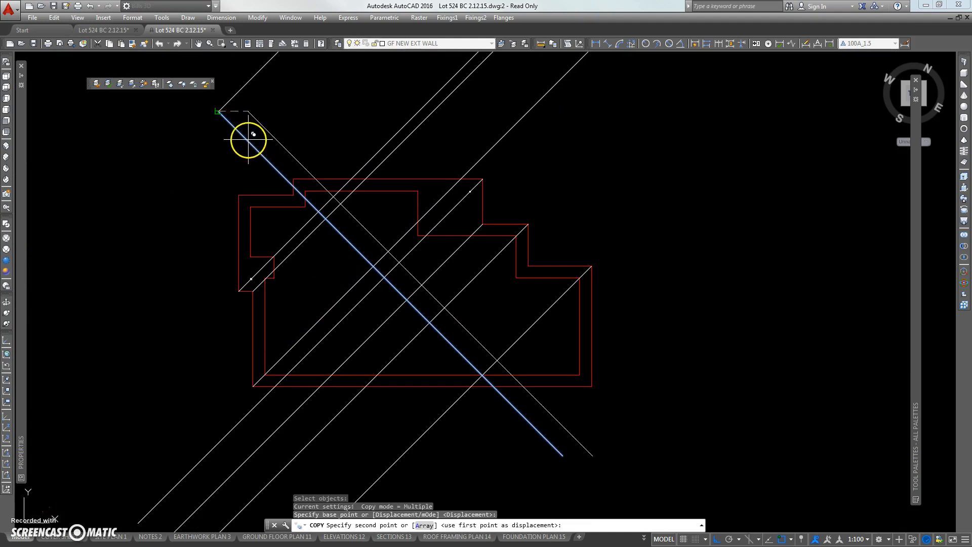
pyautogui.scroll(5, 253, 142)
pyautogui.click(318, 203)
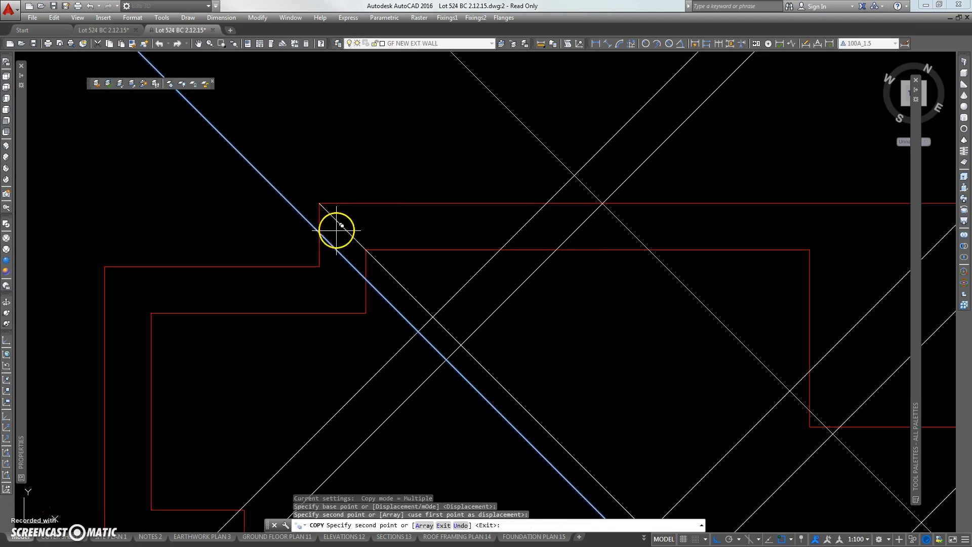
pyautogui.click(319, 267)
pyautogui.click(105, 267)
pyautogui.moveTo(208, 324); pyautogui.dragTo(249, 202, button='middle')
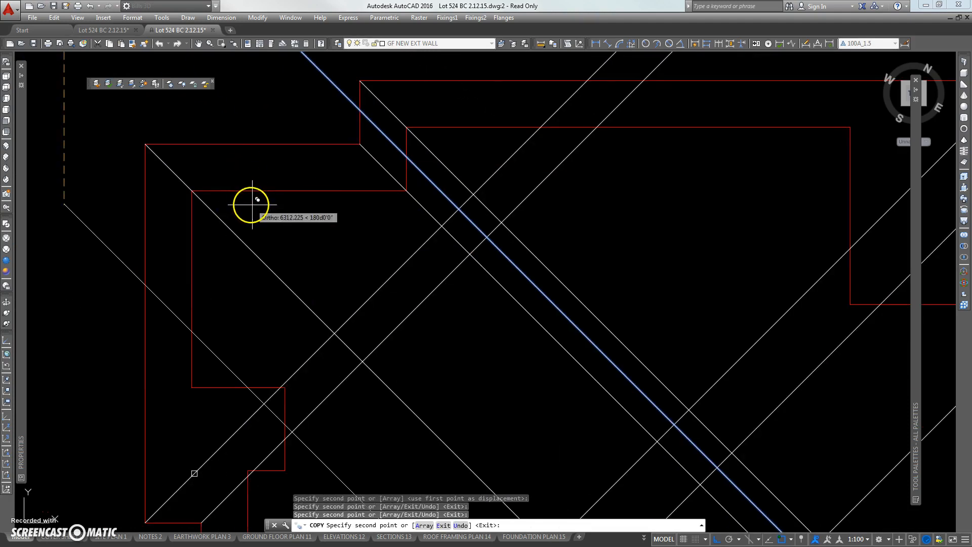
pyautogui.scroll(-5, 263, 195)
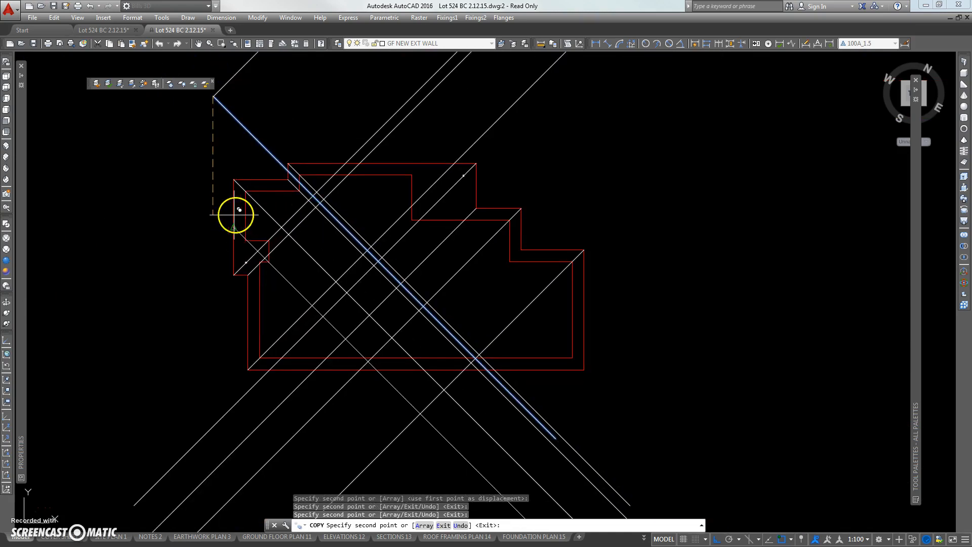
pyautogui.press('Return')
# Copy a downward-sloping diagonal from its lower end to the lower-right corner of the outer roof outline.
pyautogui.moveTo(649, 353); pyautogui.dragTo(531, 245, button='middle')
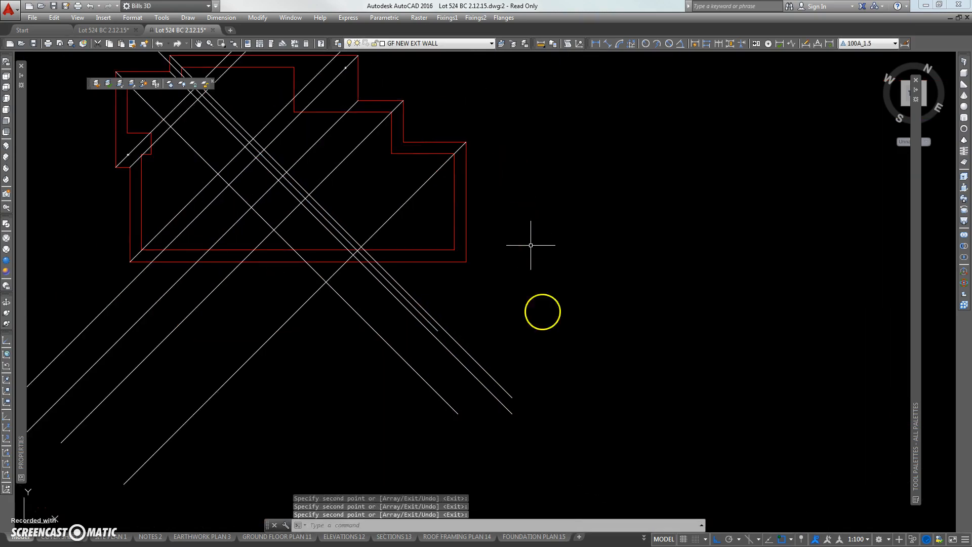
pyautogui.press('Return')
pyautogui.click(485, 370)
pyautogui.press('Return')
pyautogui.click(512, 398)
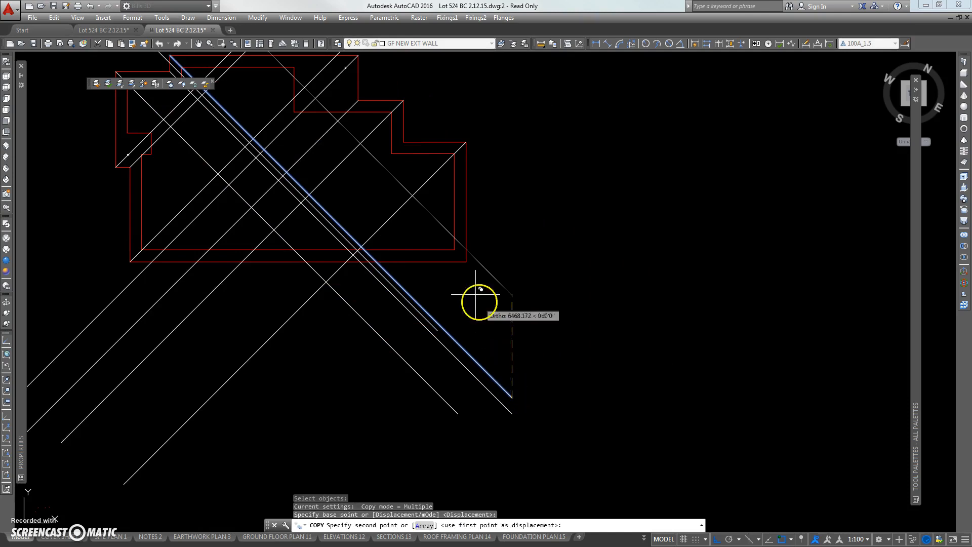
pyautogui.scroll(3, 467, 260)
pyautogui.click(476, 259)
pyautogui.scroll(-3, 529, 276)
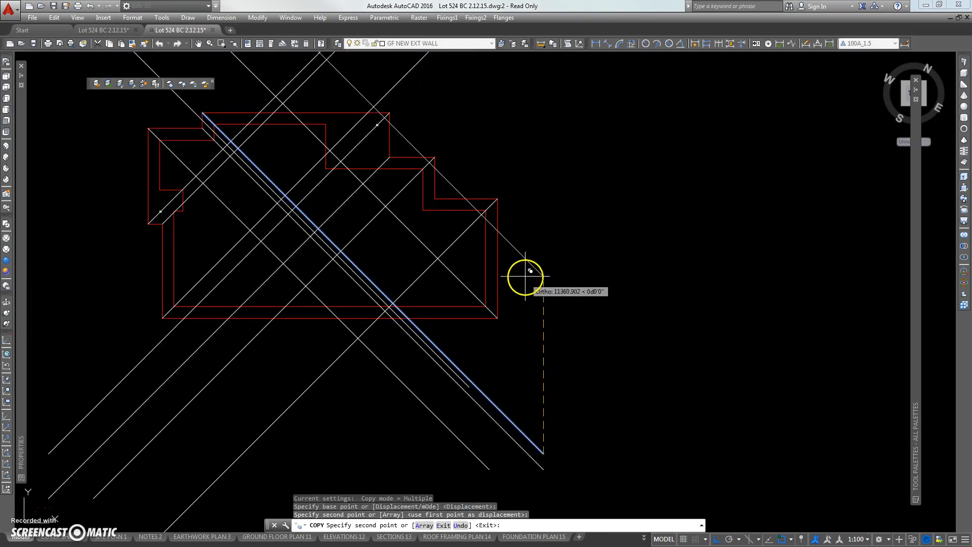
pyautogui.press('Return')
# Copy the upward-sloping diagonal at the right side's middle step down to the remaining inner corner of the outer roof outline.
pyautogui.scroll(4, 432, 164)
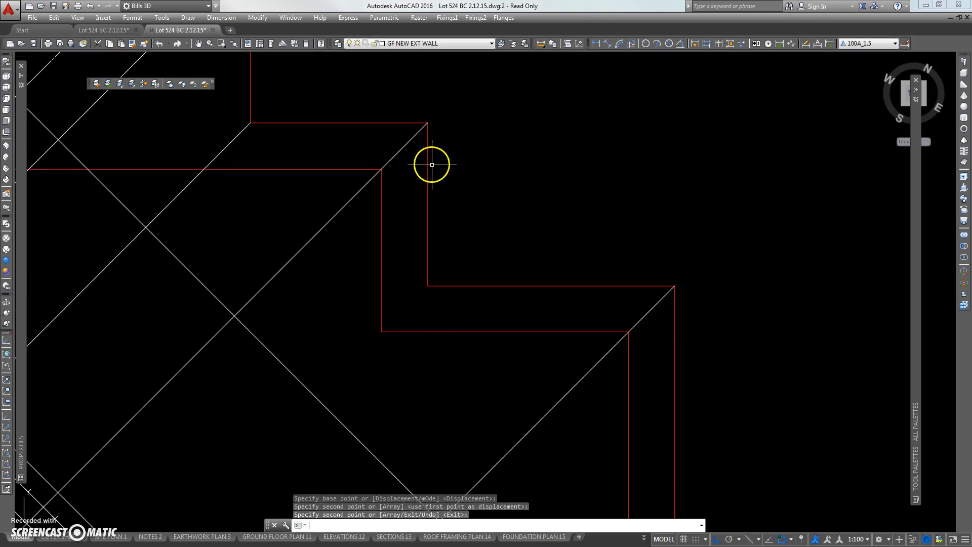
pyautogui.press('Return')
pyautogui.click(415, 154)
pyautogui.click(419, 137)
pyautogui.click(420, 137)
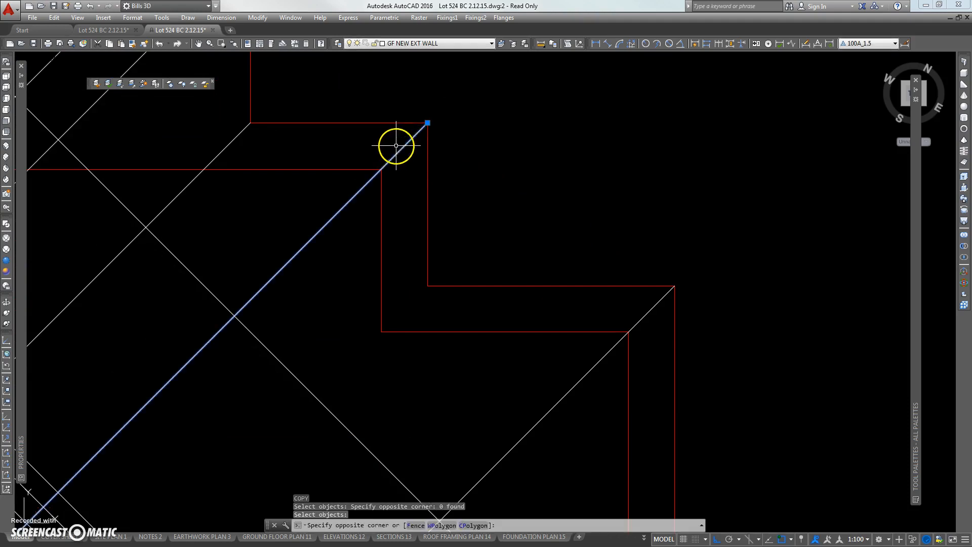
pyautogui.click(397, 147)
pyautogui.press('Return')
pyautogui.click(428, 124)
pyautogui.click(432, 276)
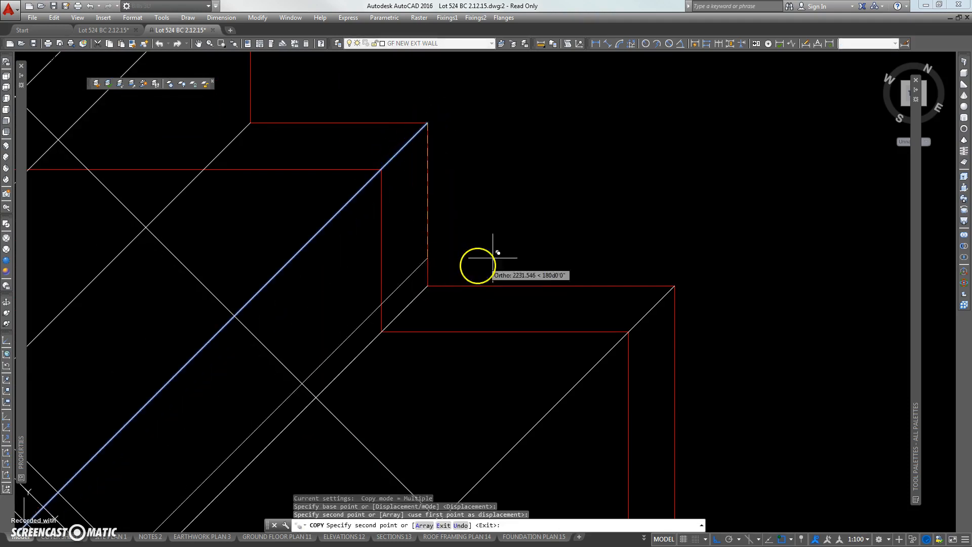
pyautogui.press('Return')
# Delete the two original diagonals that meet above the roof outline.
pyautogui.scroll(-5, 497, 245)
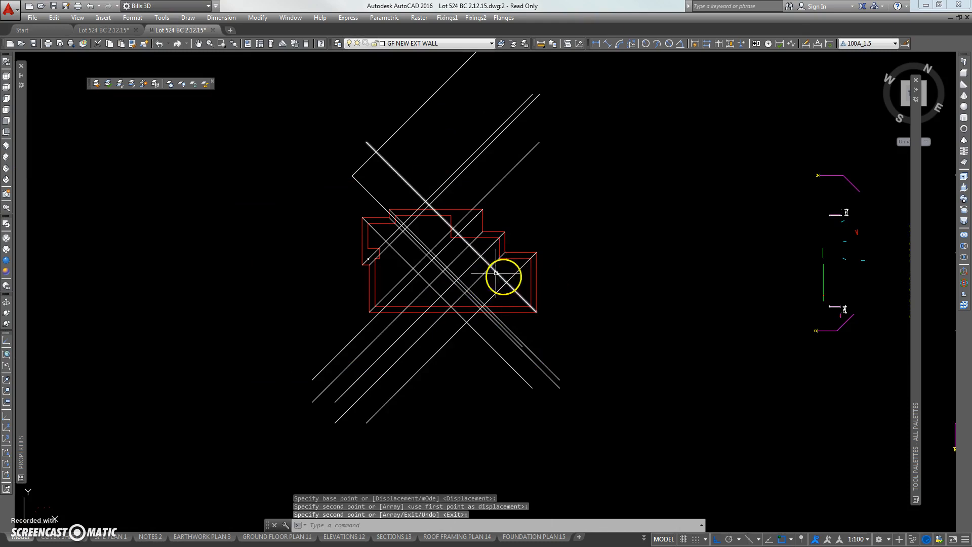
pyautogui.scroll(3, 420, 211)
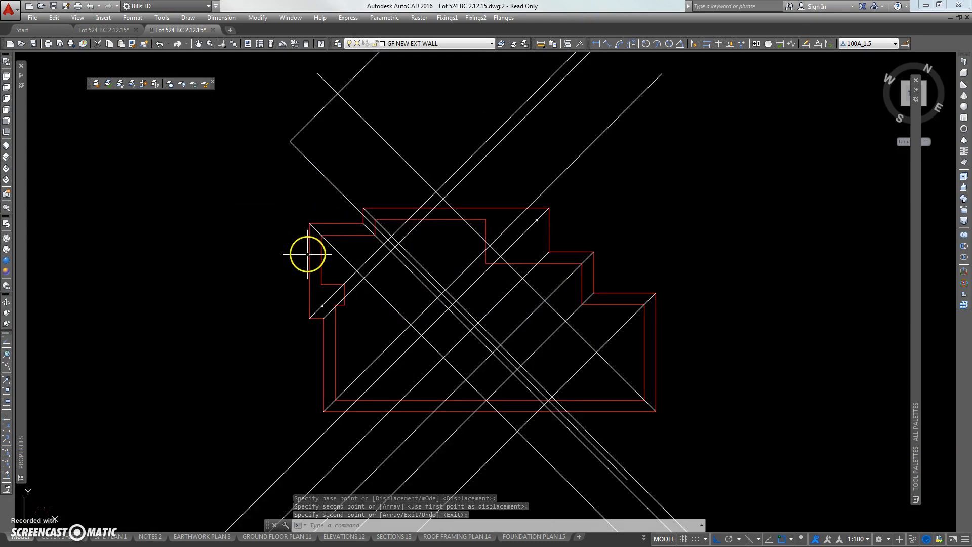
pyautogui.moveTo(335, 136); pyautogui.dragTo(300, 202, button='middle')
pyautogui.click(288, 202)
pyautogui.click(241, 210)
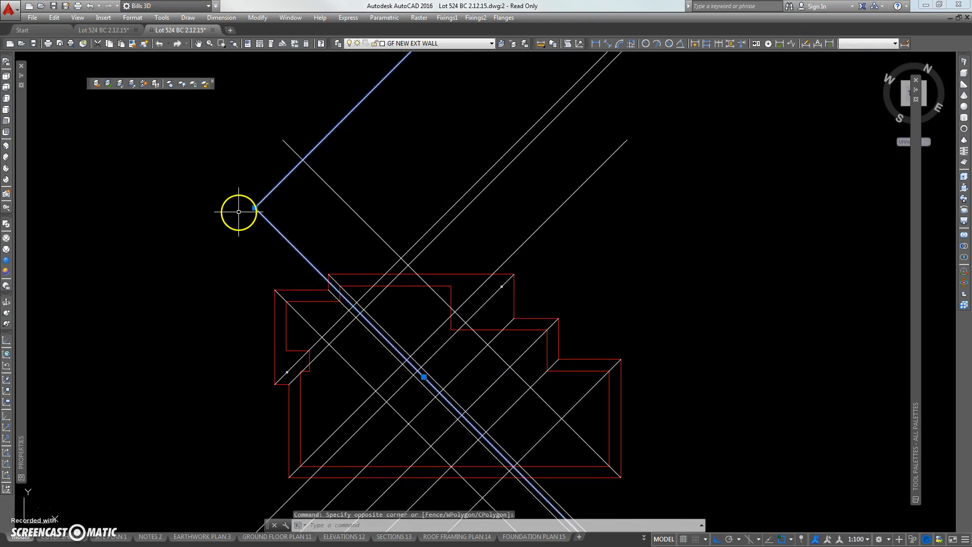
pyautogui.press('Delete')
# Trim the two diagonals from the roof's right-hand corners back to the point where they cross.
pyautogui.scroll(-5, 297, 216)
pyautogui.scroll(6, 365, 278)
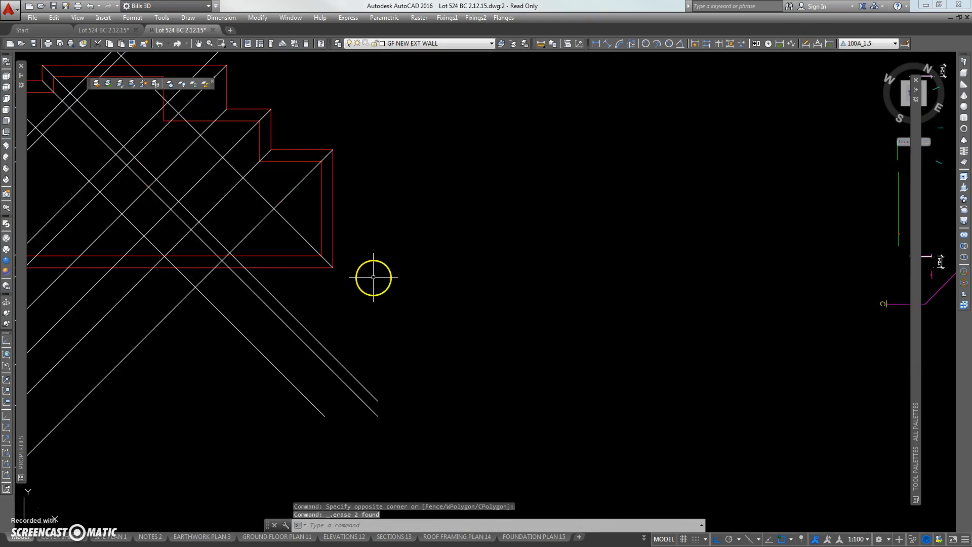
pyautogui.moveTo(321, 258); pyautogui.dragTo(442, 308, button='middle')
pyautogui.scroll(3, 422, 276)
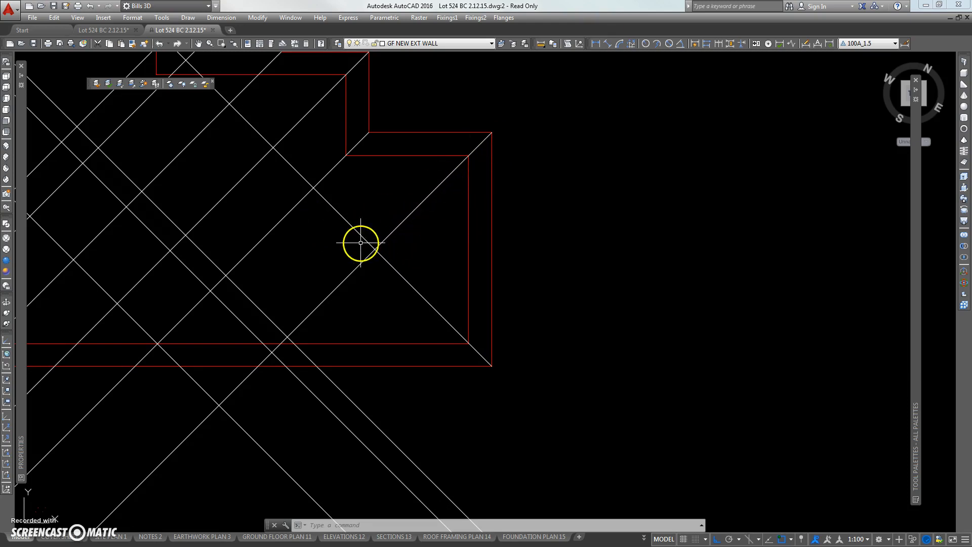
pyautogui.press('Return')
pyautogui.click(384, 229)
pyautogui.click(367, 264)
pyautogui.press('Return')
pyautogui.click(375, 228)
pyautogui.click(351, 230)
pyautogui.click(351, 247)
pyautogui.click(331, 278)
pyautogui.press('Return')
# Trim the two diagonals from the outermost left corners of the roof back to their crossing point.
pyautogui.scroll(-3, 370, 255)
pyautogui.scroll(5, 379, 253)
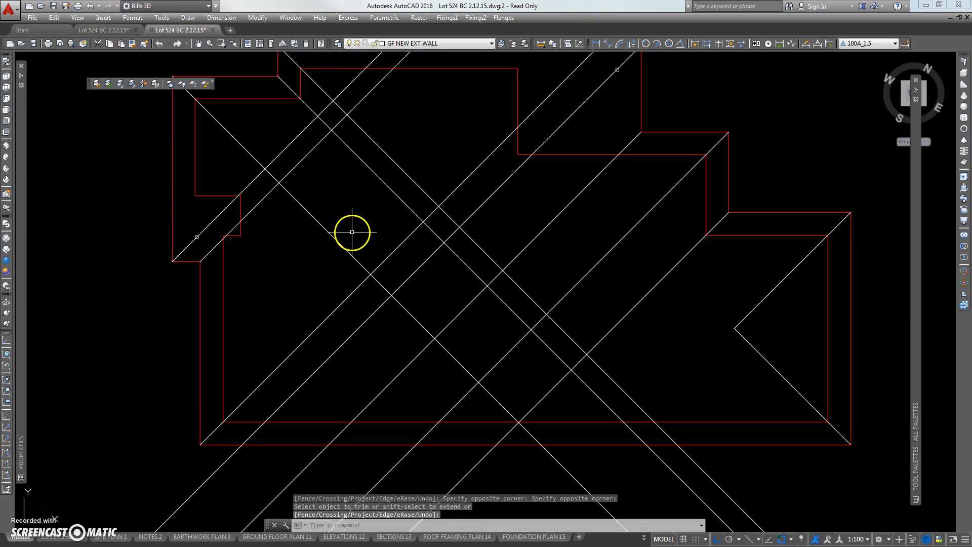
pyautogui.moveTo(352, 221); pyautogui.dragTo(349, 260, button='middle')
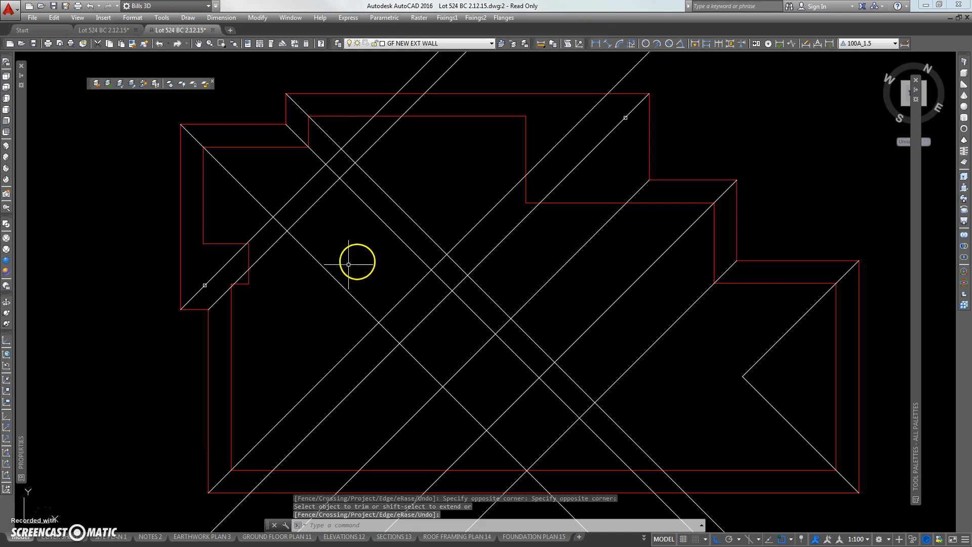
pyautogui.write('tr')
pyautogui.press('Return')
pyautogui.click(272, 202)
pyautogui.click(264, 221)
pyautogui.press('Return')
pyautogui.click(281, 210)
pyautogui.click(277, 222)
pyautogui.press('Return')
# Trim the two diagonals from the uppermost left and right corners of the roof back to their crossing point.
pyautogui.moveTo(331, 220); pyautogui.dragTo(268, 237, button='middle')
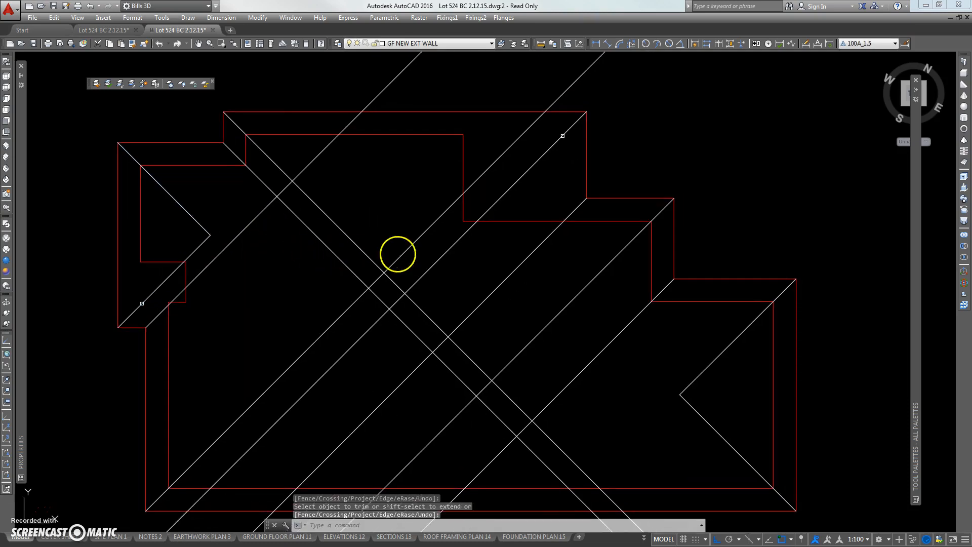
pyautogui.press('Return')
pyautogui.click(390, 250)
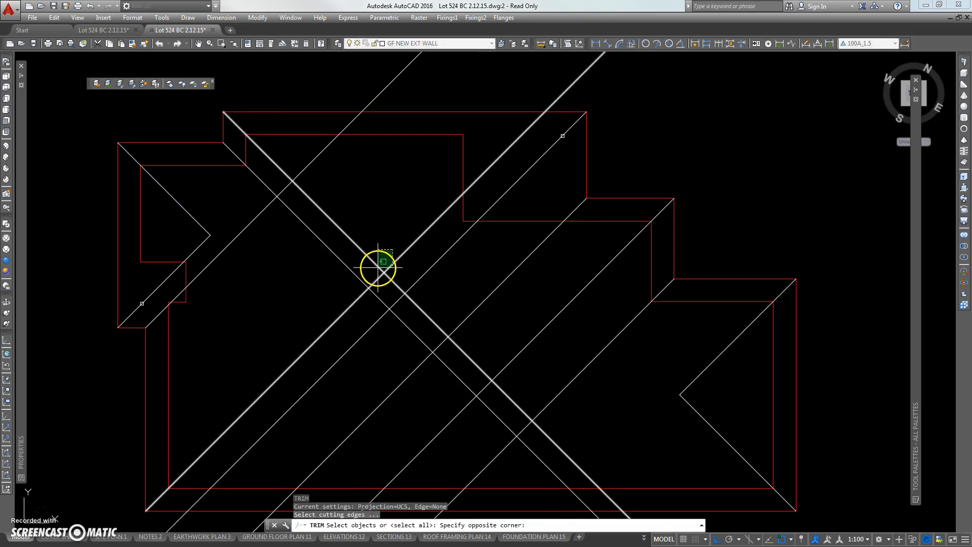
pyautogui.click(376, 227)
pyautogui.click(345, 237)
pyautogui.click(338, 229)
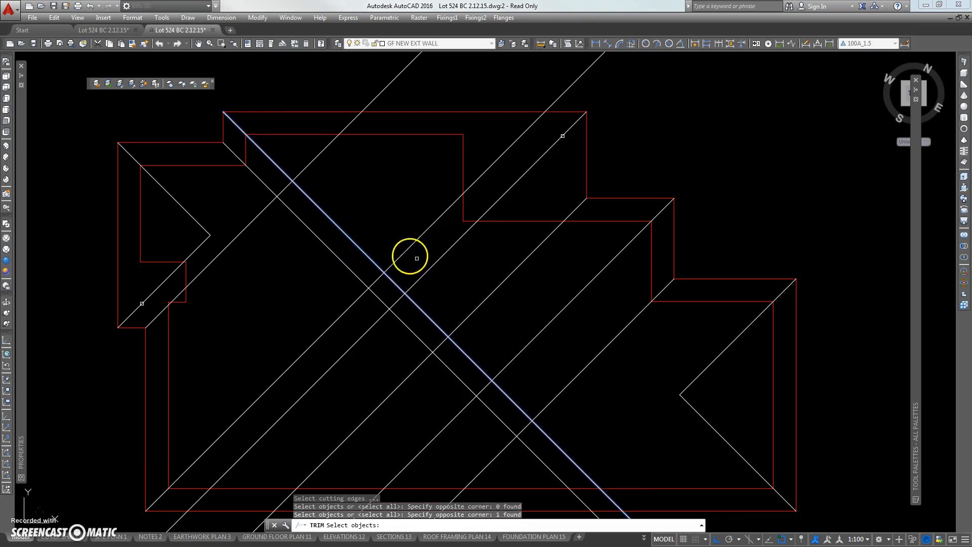
pyautogui.click(438, 262)
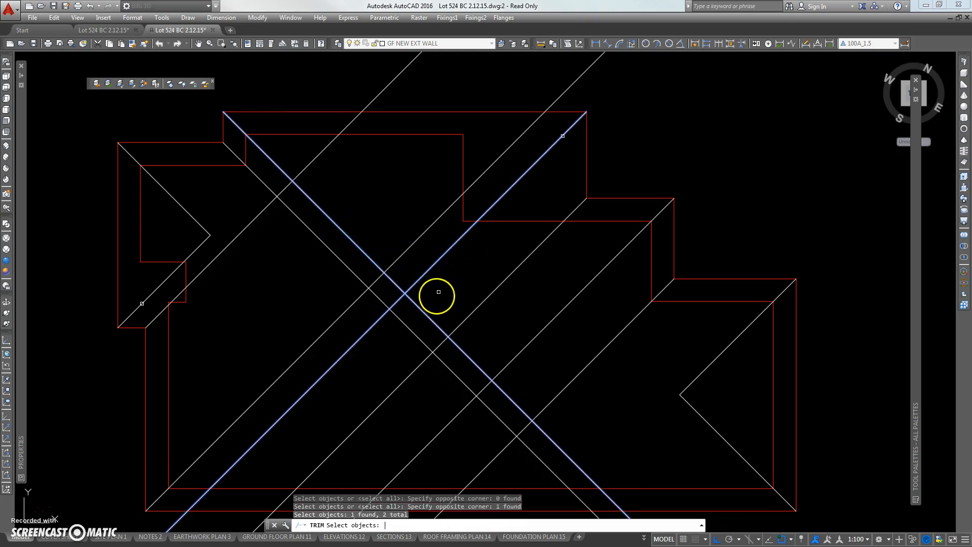
pyautogui.press('Return')
pyautogui.click(412, 305)
pyautogui.click(394, 302)
pyautogui.press('Return')
# Draw a horizontal ridge line from the right hip apex leftwards across the diagonal from the lower inner corner.
pyautogui.scroll(-3, 423, 245)
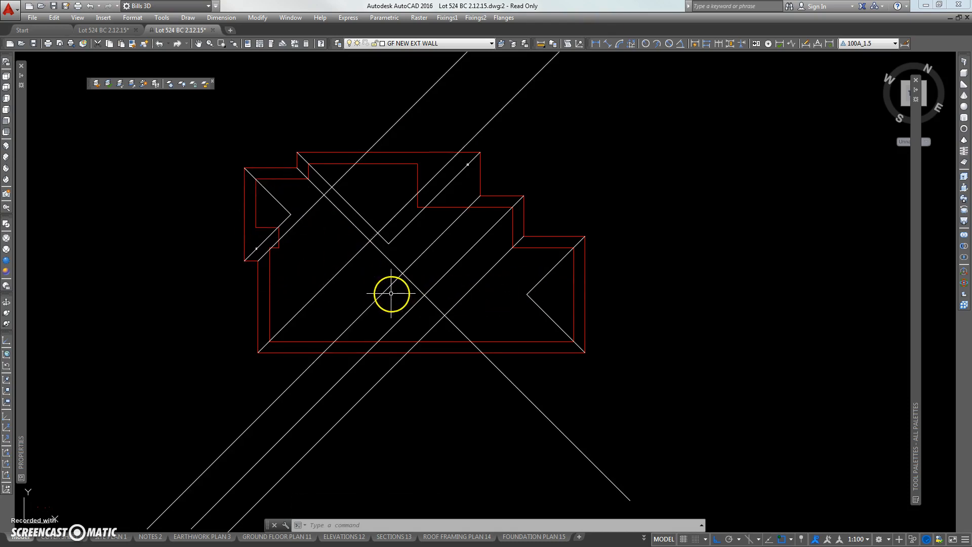
pyautogui.scroll(3, 505, 299)
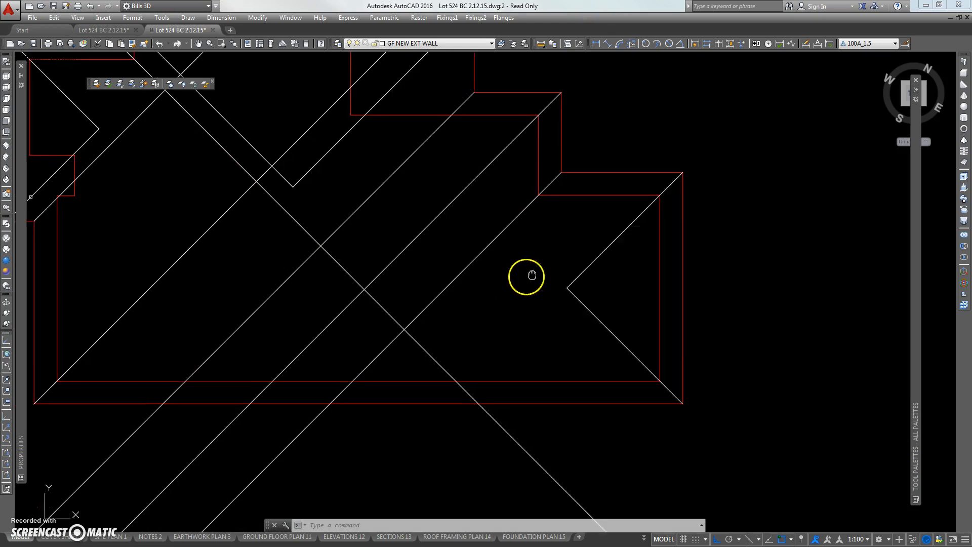
pyautogui.scroll(-3, 588, 363)
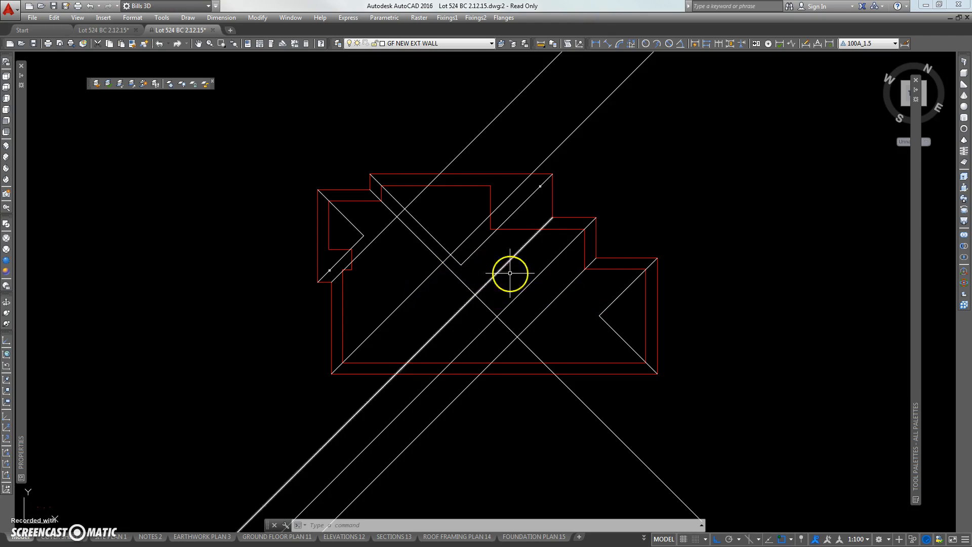
pyautogui.scroll(3, 557, 298)
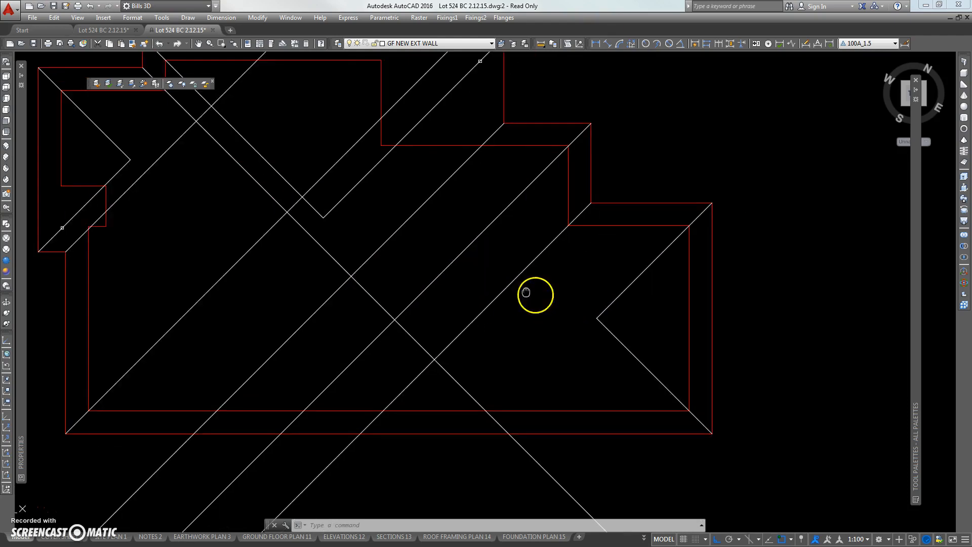
pyautogui.write('l')
pyautogui.press('Return')
pyautogui.click(590, 316)
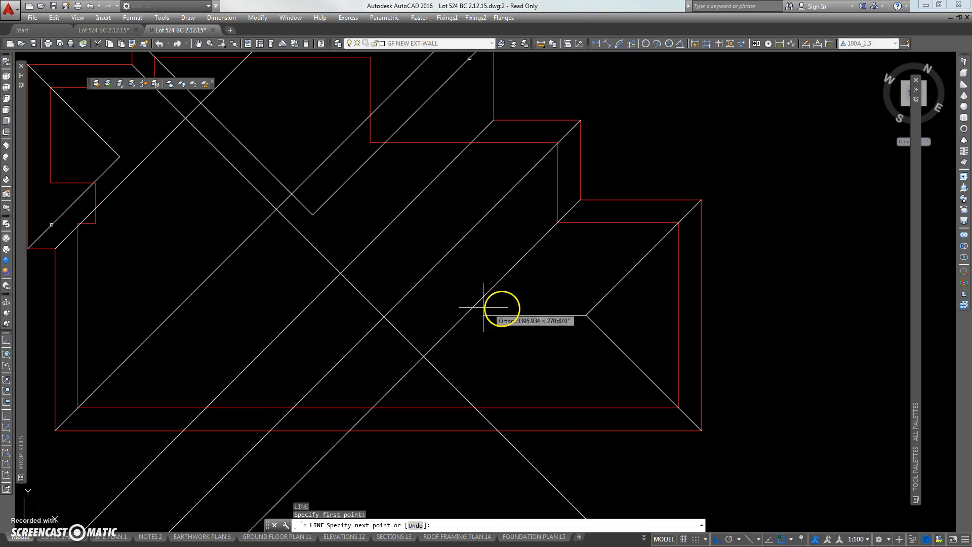
pyautogui.click(445, 306)
pyautogui.press('Return')
# Shorten the right ridge line so its left end meets the diagonal from the lower inner corner.
pyautogui.scroll(3, 452, 305)
pyautogui.click(452, 312)
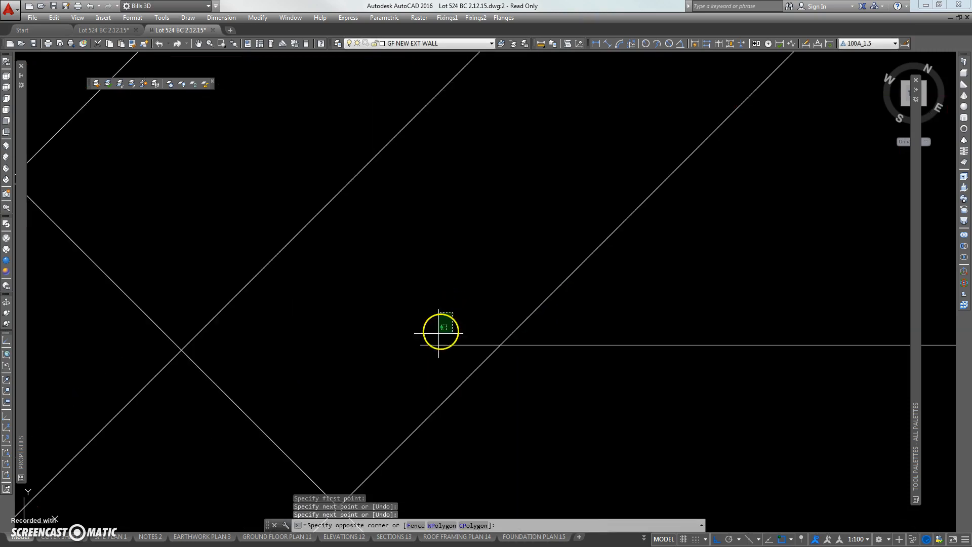
pyautogui.click(415, 350)
pyautogui.click(422, 345)
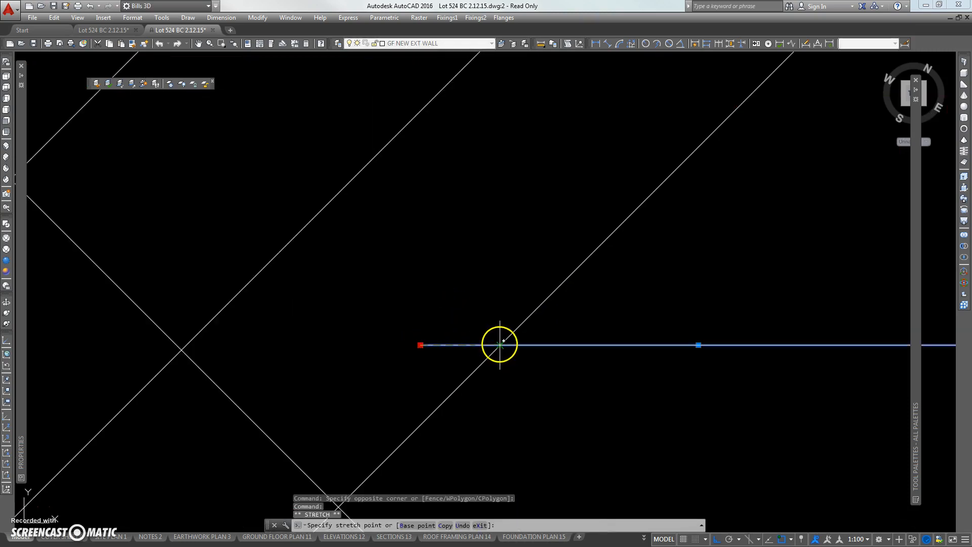
pyautogui.scroll(-6, 499, 344)
pyautogui.moveTo(501, 299); pyautogui.dragTo(473, 275, button='middle')
pyautogui.press('Escape')
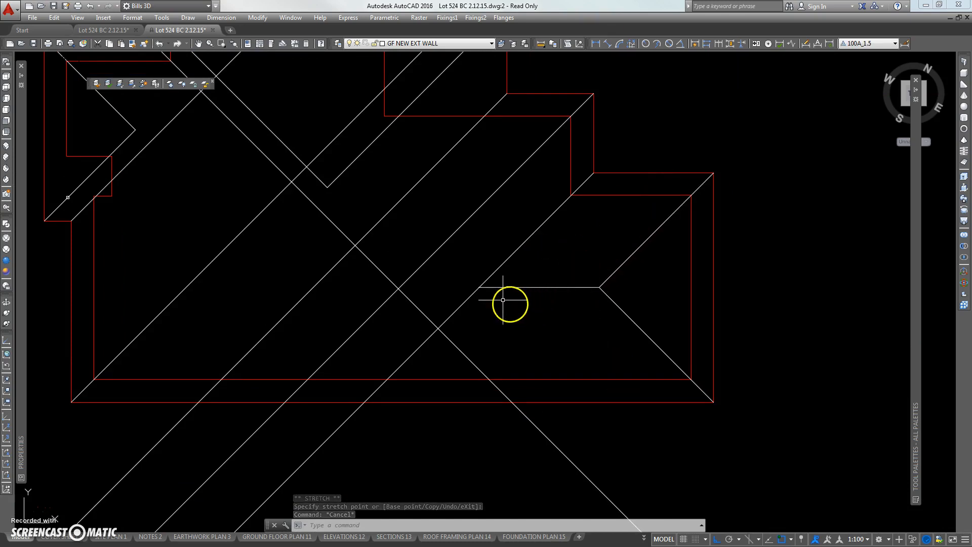
# Trim off the part of the inner corner's diagonal that continues below the right ridge line.
pyautogui.scroll(5, 503, 288)
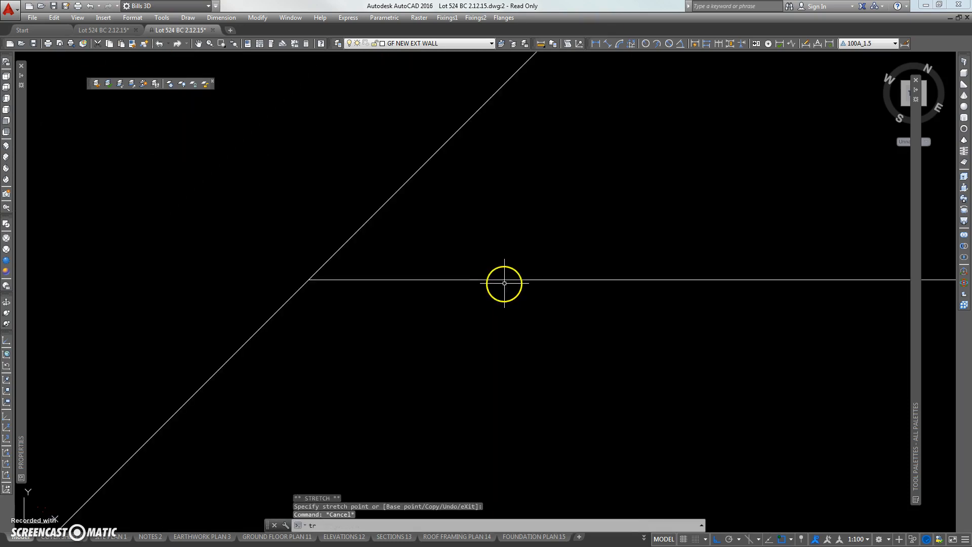
pyautogui.write('tr')
pyautogui.press('space')
pyautogui.click(448, 268)
pyautogui.click(419, 297)
pyautogui.press('space')
pyautogui.click(334, 306)
pyautogui.click(276, 293)
pyautogui.press('space')
# Draw a horizontal ridge line from the left hip apex rightwards across the neighbouring diagonal.
pyautogui.scroll(-4, 425, 331)
pyautogui.moveTo(367, 328); pyautogui.dragTo(499, 292, button='middle')
pyautogui.moveTo(384, 278); pyautogui.dragTo(515, 352, button='middle')
pyautogui.scroll(6, 365, 247)
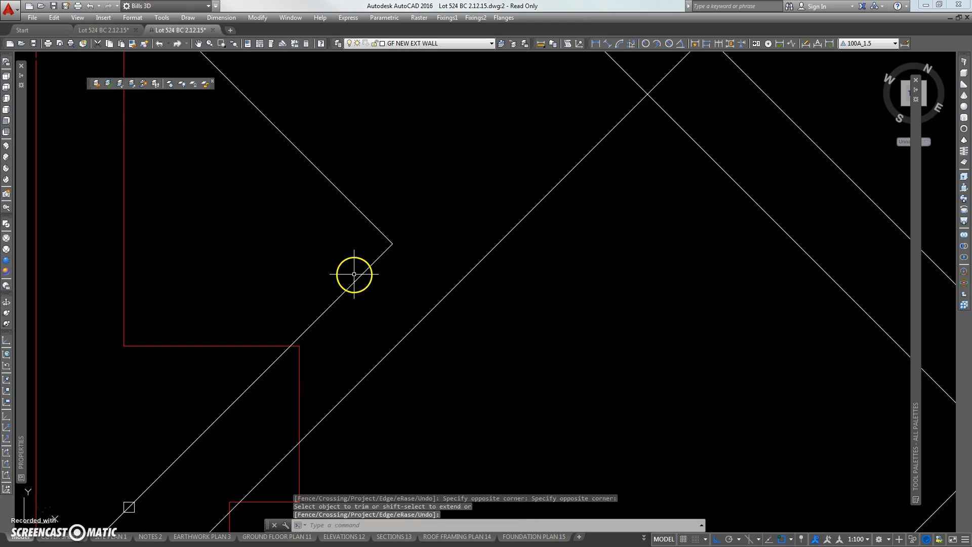
pyautogui.write('l')
pyautogui.press('space')
pyautogui.click(388, 245)
pyautogui.click(532, 245)
pyautogui.press('space')
# Shorten the left ridge line so its right end meets the neighbouring diagonal.
pyautogui.scroll(6, 532, 245)
pyautogui.click(536, 229)
pyautogui.click(500, 255)
pyautogui.click(546, 241)
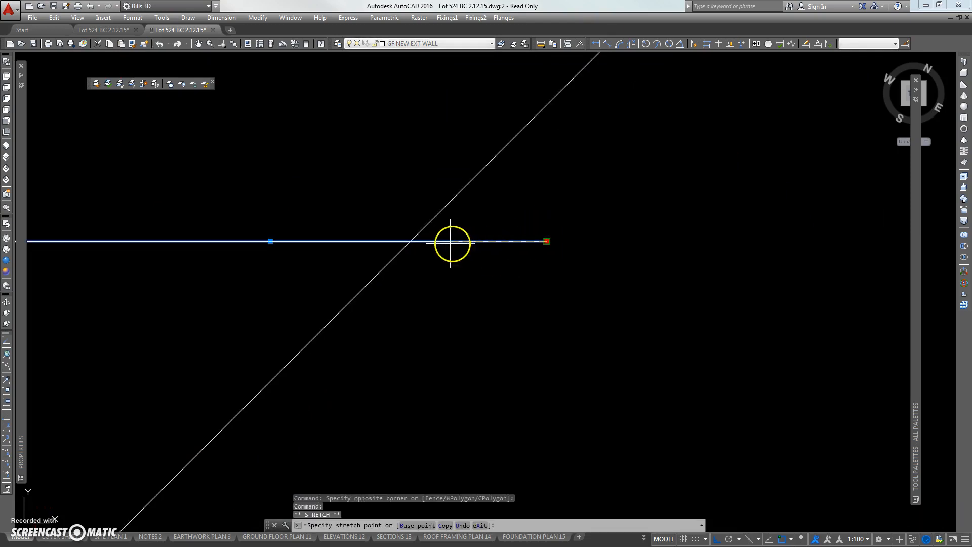
pyautogui.click(417, 241)
pyautogui.scroll(-6, 469, 283)
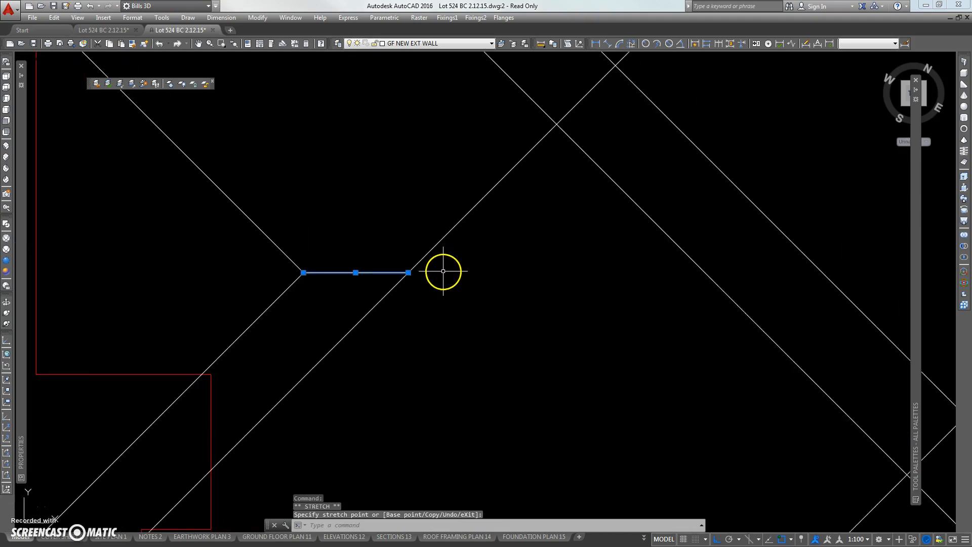
pyautogui.press('Escape')
pyautogui.press('Escape')
pyautogui.scroll(-6, 421, 277)
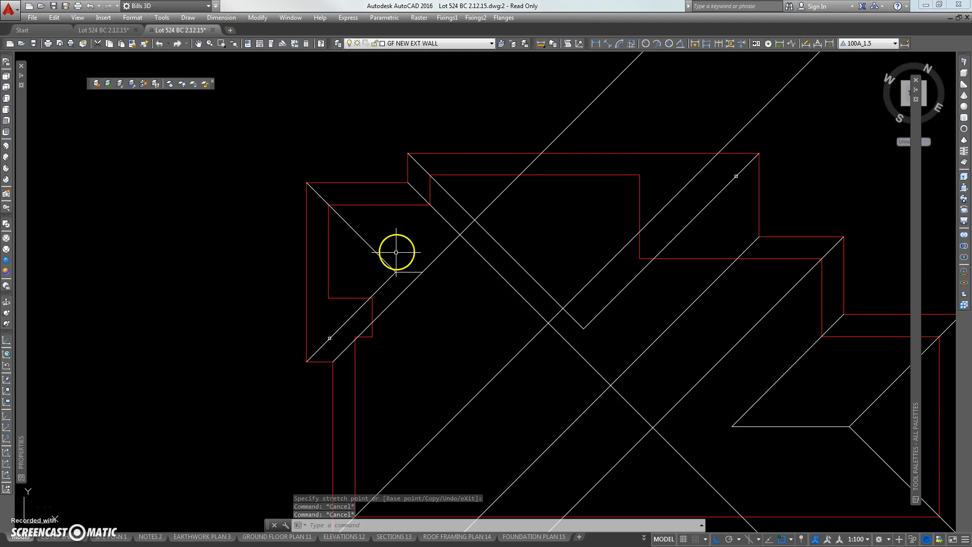
# Trim off the part of the left inner corner's diagonal that extends above the left ridge line.
pyautogui.write('tr')
pyautogui.press('Return')
pyautogui.click(415, 263)
pyautogui.click(406, 278)
pyautogui.press('Return')
pyautogui.click(438, 263)
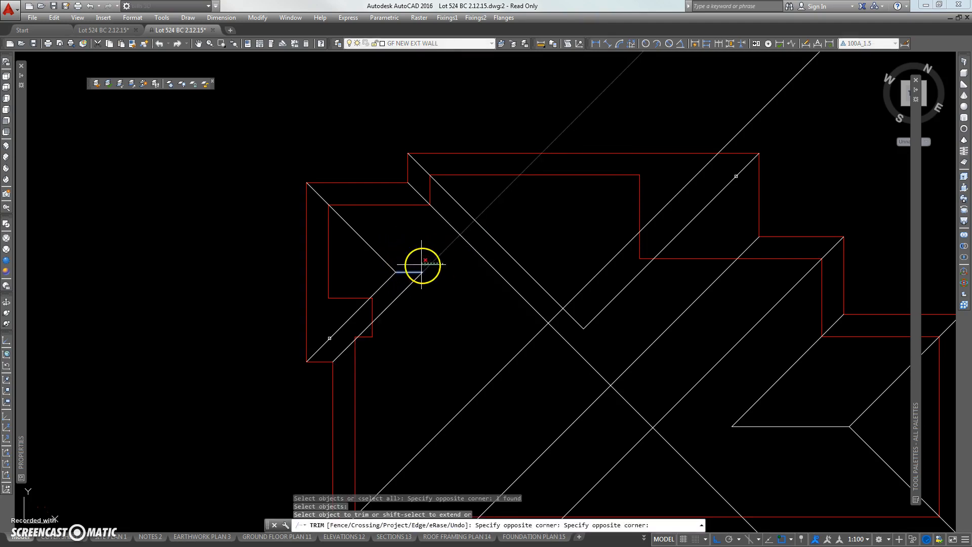
pyautogui.click(422, 265)
pyautogui.press('Return')
pyautogui.scroll(-3, 436, 289)
# Draw a vertical ridge line from the upper hip apex down to the long downward-sloping diagonal.
pyautogui.scroll(3, 350, 291)
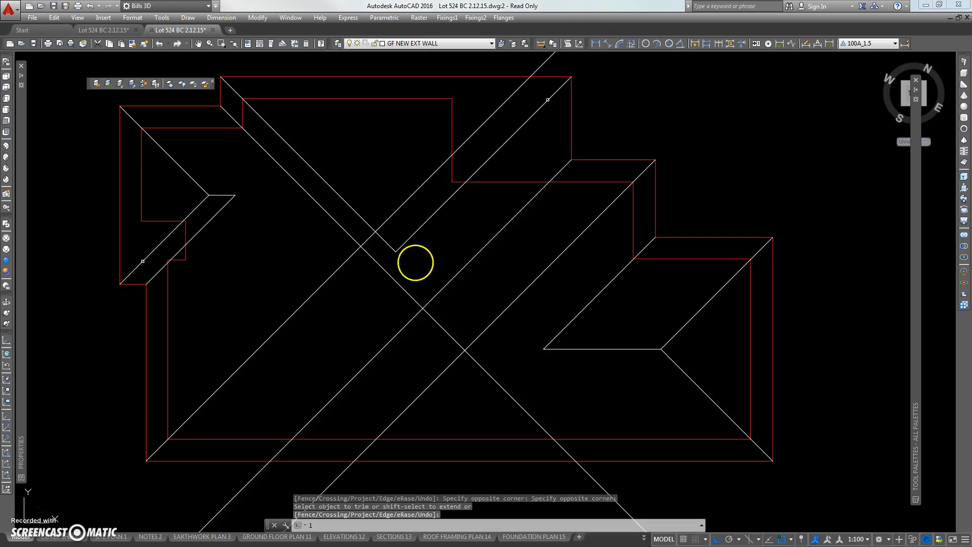
pyautogui.write('l')
pyautogui.press('Return')
pyautogui.click(395, 251)
pyautogui.scroll(2, 397, 294)
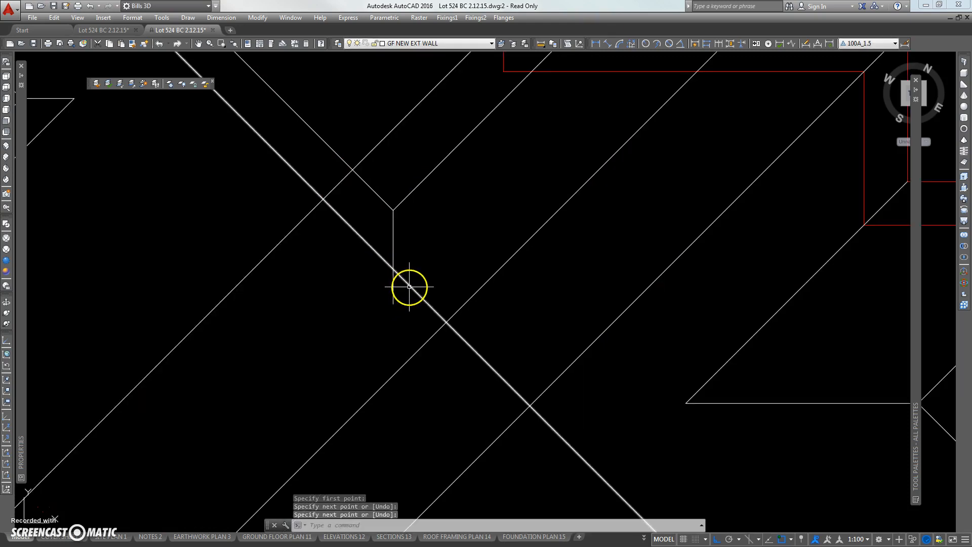
pyautogui.scroll(-4, 408, 284)
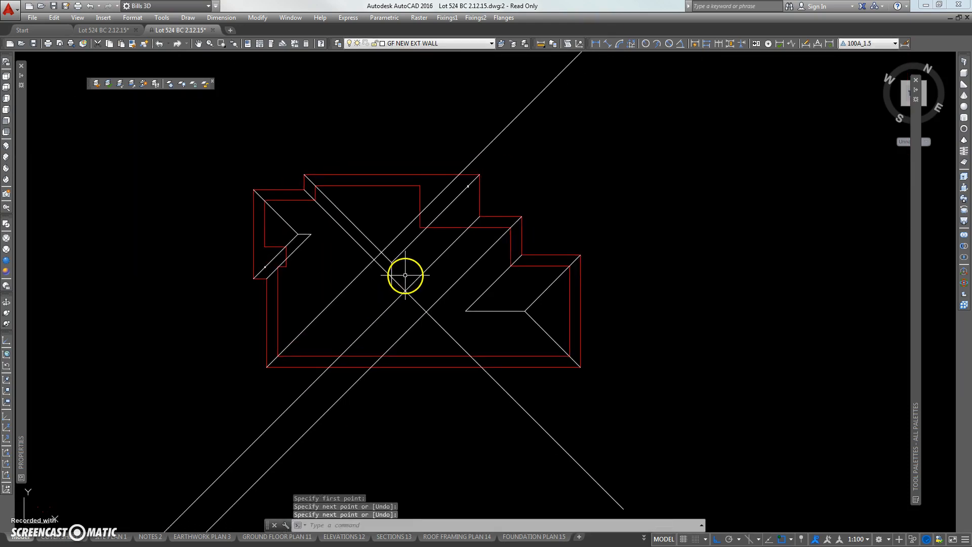
pyautogui.press('Return')
# Trim off the long downward-sloping diagonal beyond the lower end of the vertical ridge line.
pyautogui.write('tr')
pyautogui.press('Return')
pyautogui.click(390, 282)
pyautogui.press('Return')
pyautogui.click(399, 283)
pyautogui.click(390, 287)
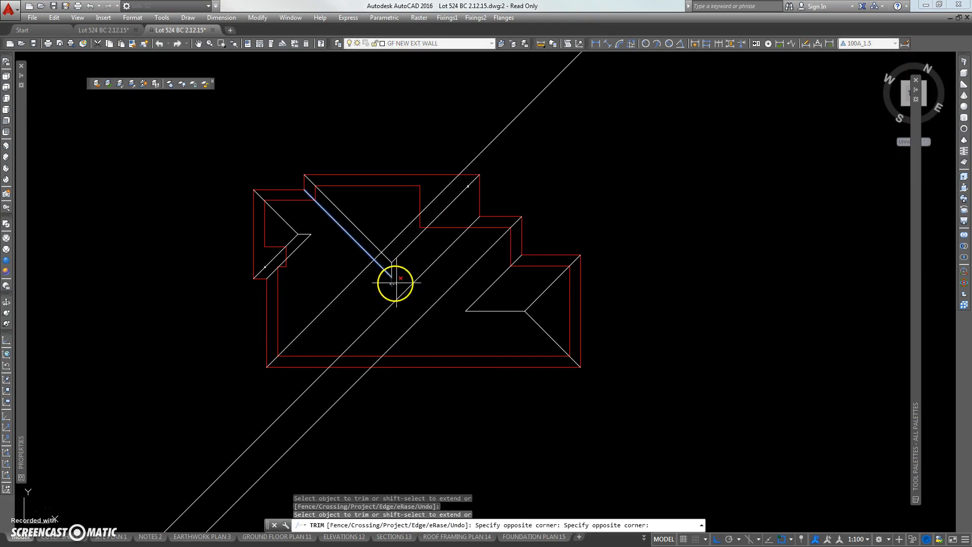
pyautogui.click(386, 282)
# Copy the upper left hip diagonal from the left ridge's start to its right end.
pyautogui.moveTo(363, 285); pyautogui.dragTo(374, 276, button='middle')
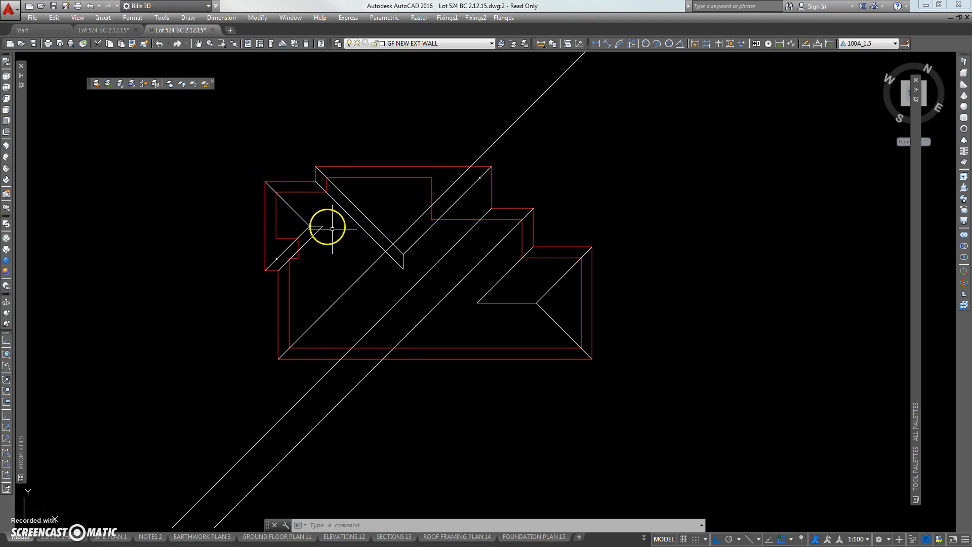
pyautogui.moveTo(319, 221); pyautogui.dragTo(311, 241, button='middle')
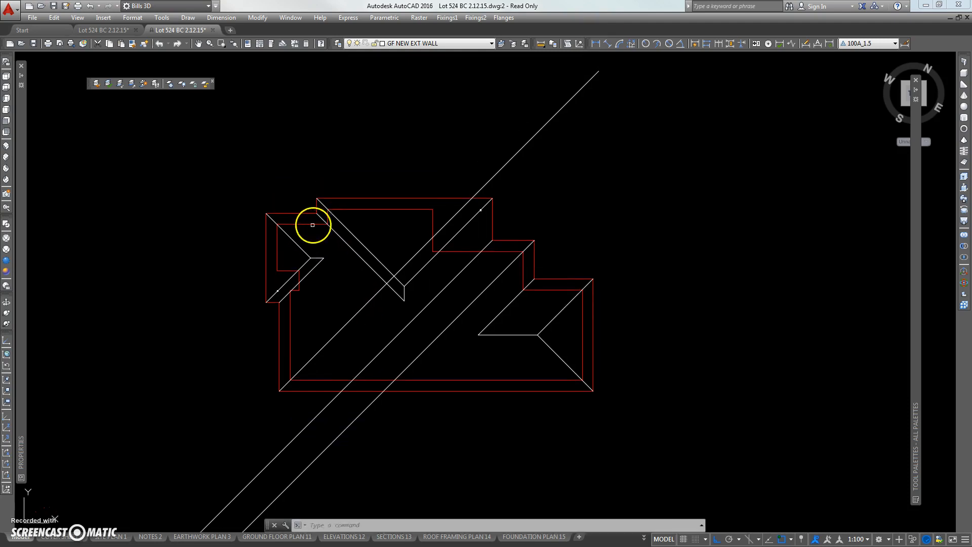
pyautogui.write('co')
pyautogui.press('Return')
pyautogui.click(296, 237)
pyautogui.click(290, 241)
pyautogui.press('Return')
pyautogui.click(311, 257)
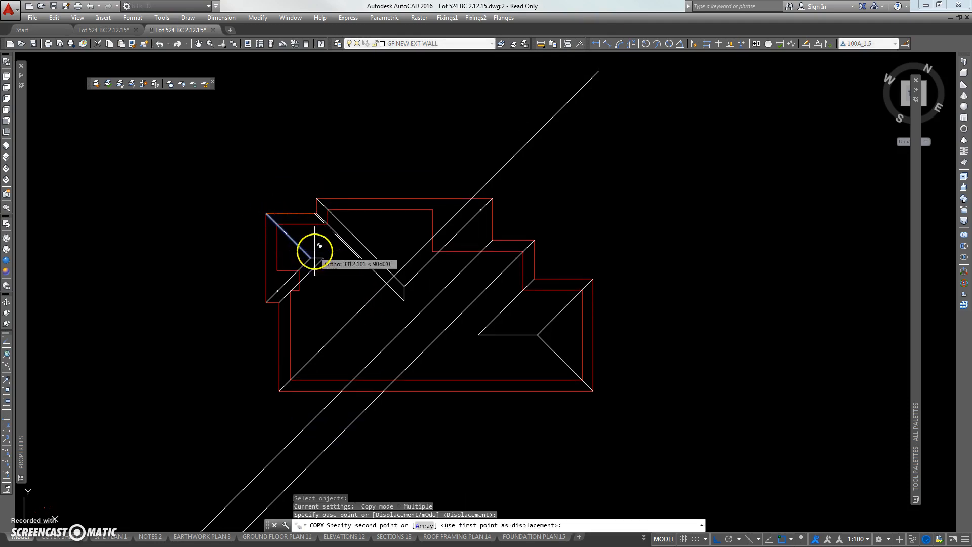
pyautogui.click(368, 302)
pyautogui.press('Return')
# Trim the copied hip diagonal and the diagonal from the roof's lower left corner back to their crossing point.
pyautogui.scroll(5, 368, 302)
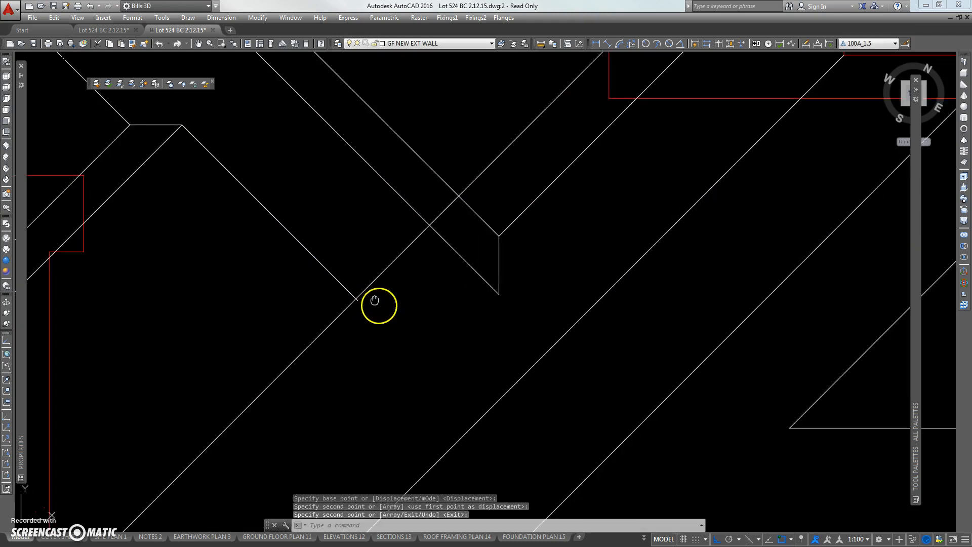
pyautogui.press('Escape')
pyautogui.press('Escape')
pyautogui.write('tr')
pyautogui.press('Return')
pyautogui.click(354, 267)
pyautogui.press('Return')
pyautogui.click(347, 276)
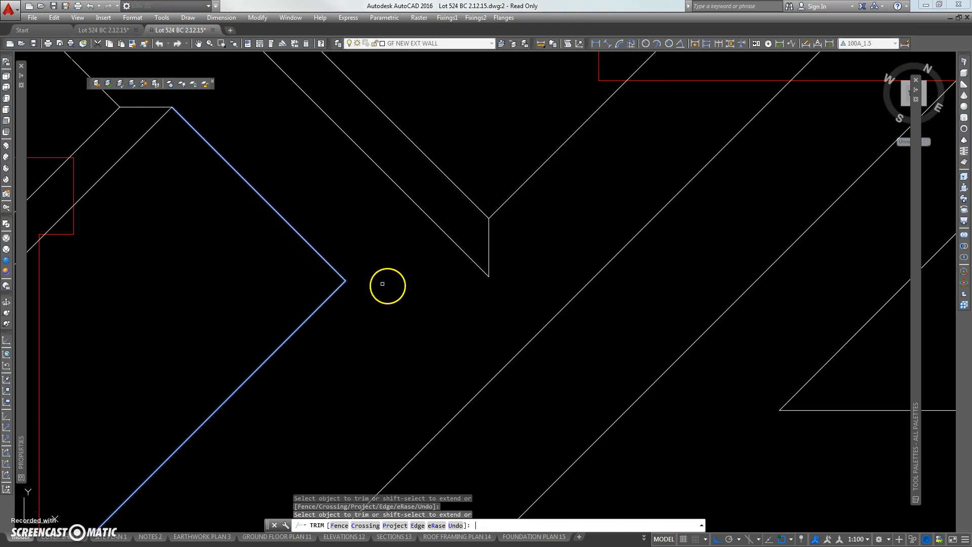
pyautogui.scroll(-5, 382, 284)
pyautogui.press('Return')
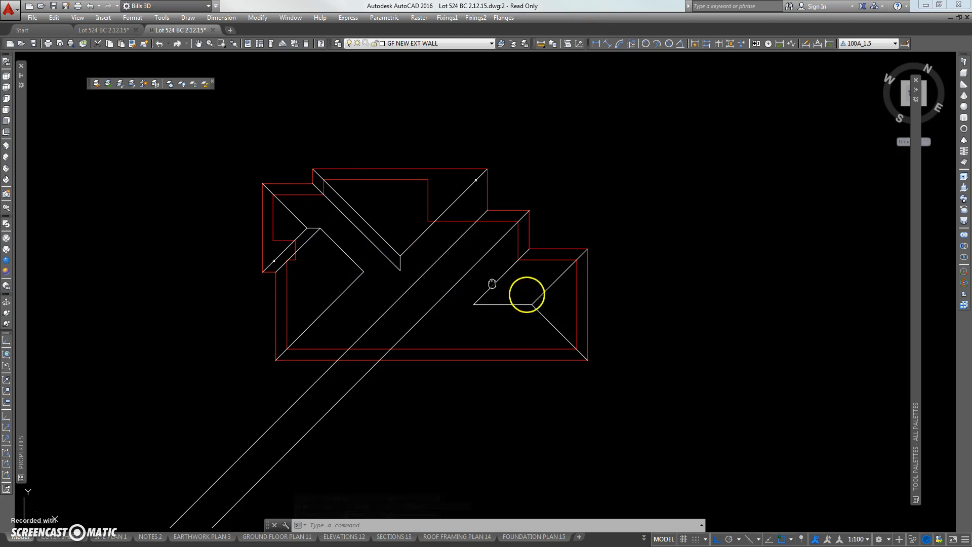
# Copy the lower right hip diagonal from the roof's corner to the left end of the right ridge line.
pyautogui.moveTo(494, 293); pyautogui.dragTo(408, 257, button='middle')
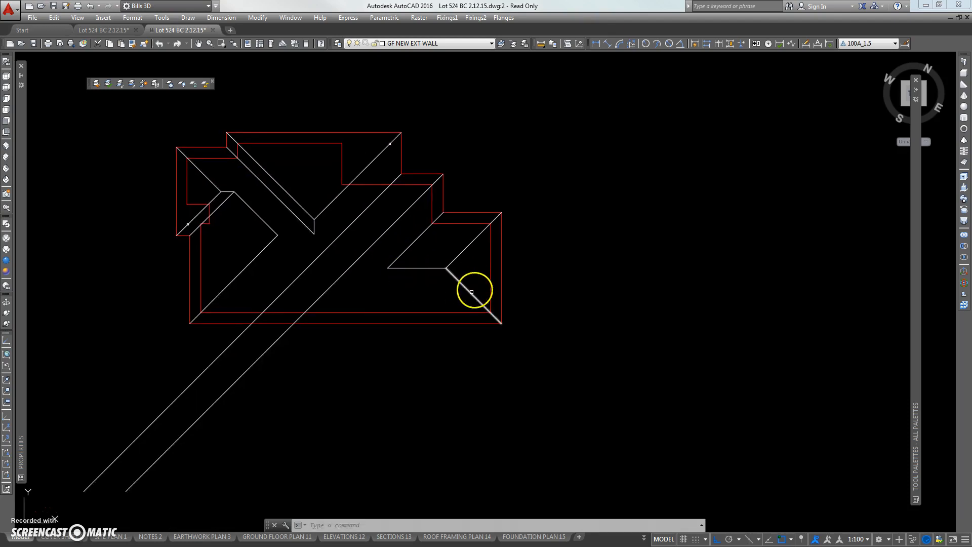
pyautogui.write('co')
pyautogui.press('Return')
pyautogui.click(472, 292)
pyautogui.click(469, 299)
pyautogui.press('Return')
pyautogui.click(502, 324)
pyautogui.scroll(4, 379, 269)
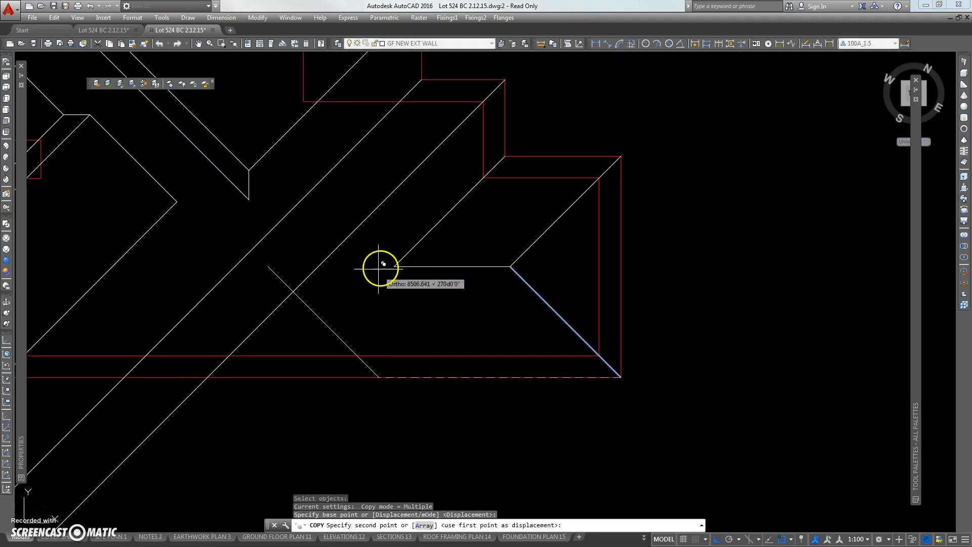
pyautogui.click(393, 266)
pyautogui.press('Return')
pyautogui.moveTo(391, 230); pyautogui.dragTo(405, 263, button='middle')
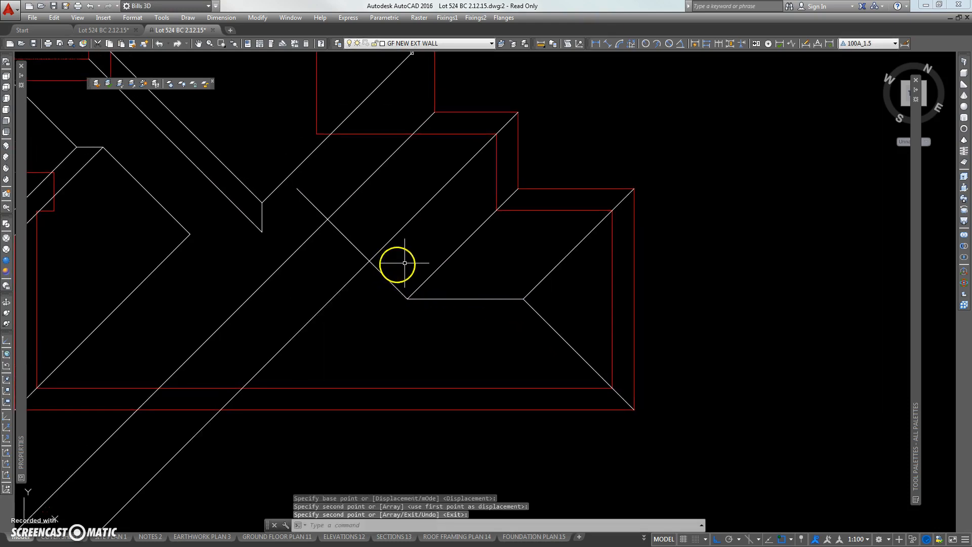
# Trim the copied hip piece and the diagonal from the right side's middle outer corner back to their crossing point.
pyautogui.write('tr')
pyautogui.press('Return')
pyautogui.click(369, 261)
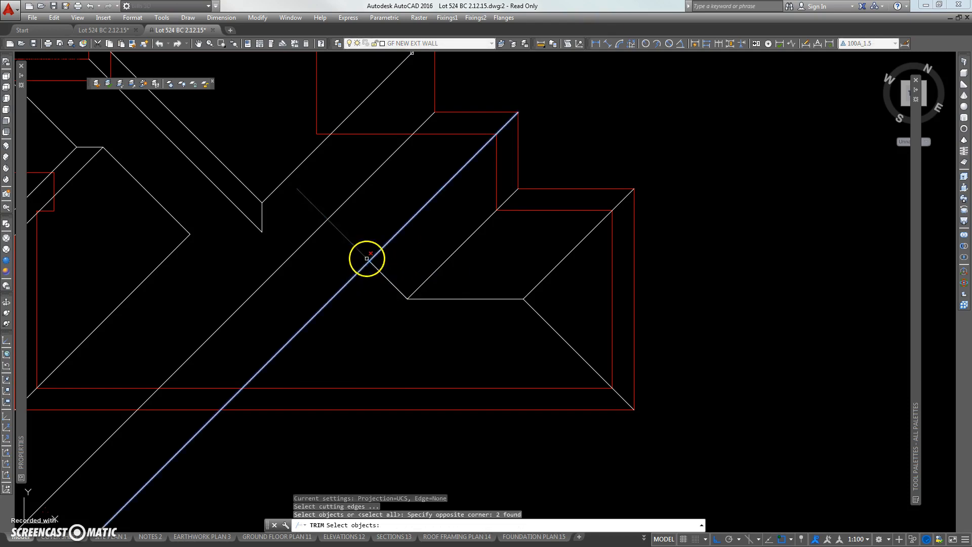
pyautogui.press('Return')
pyautogui.click(363, 255)
pyautogui.press('Return')
# Draw a horizontal ridge line from the newly trimmed crossing point leftwards past the remaining long diagonal.
pyautogui.moveTo(321, 259); pyautogui.dragTo(411, 263, button='middle')
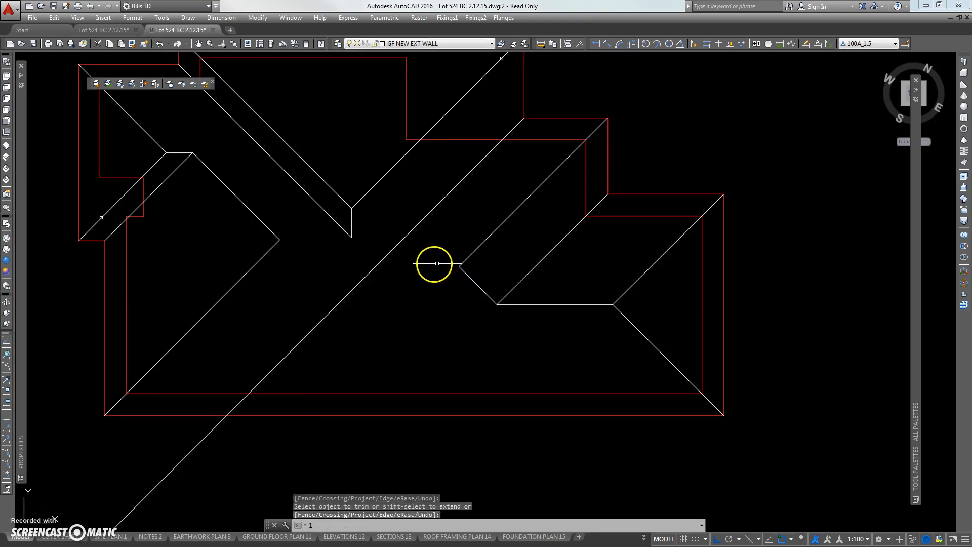
pyautogui.write('l')
pyautogui.press('Return')
pyautogui.scroll(3, 437, 264)
pyautogui.click(471, 271)
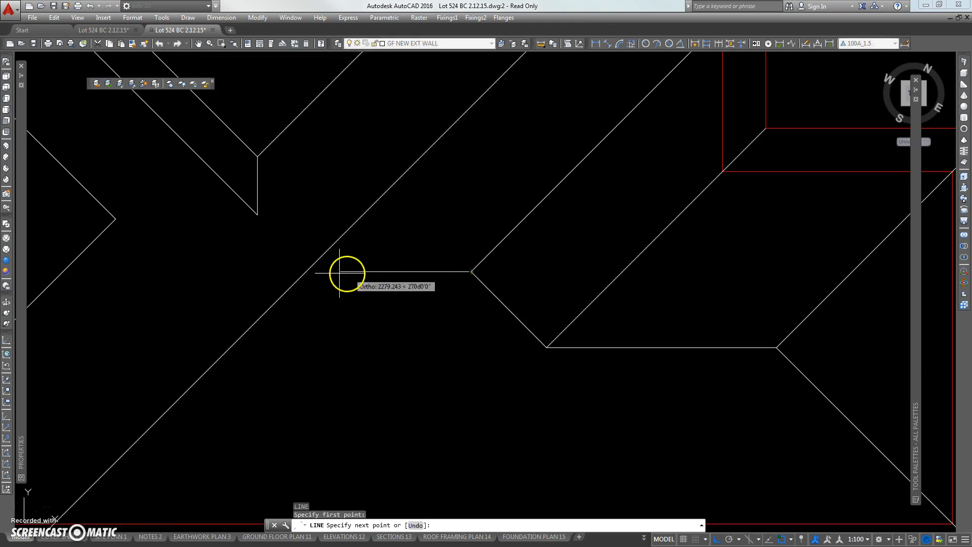
pyautogui.click(271, 272)
pyautogui.press('Escape')
pyautogui.press('Escape')
# Trim the new horizontal ridge line and the remaining long diagonal back to their crossing point.
pyautogui.write('tr')
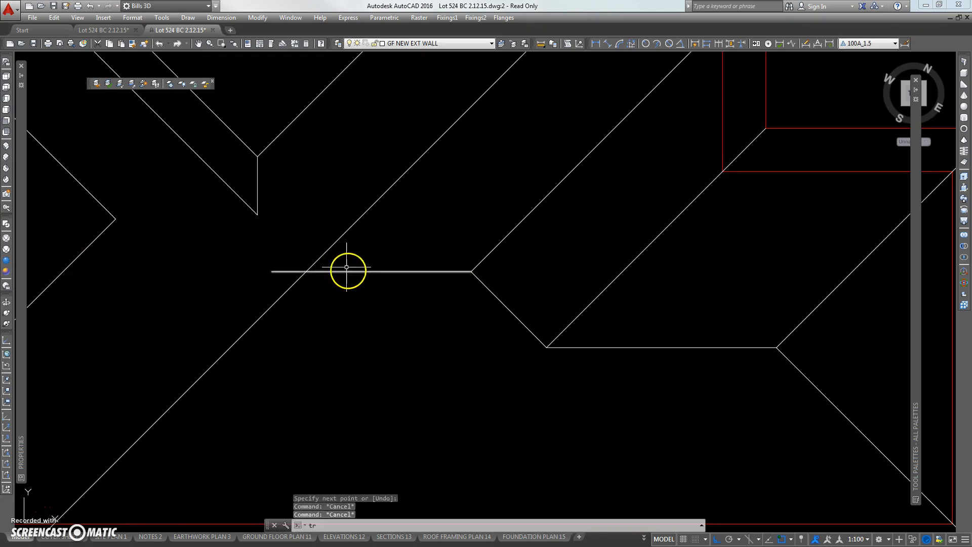
pyautogui.press('Return')
pyautogui.click(346, 263)
pyautogui.click(297, 282)
pyautogui.press('Return')
pyautogui.click(297, 268)
pyautogui.click(285, 283)
pyautogui.press('Return')
# Draw a horizontal ridge line from the trimmed corner of the left hips rightwards, just past the short vertical line's lower end.
pyautogui.scroll(-5, 328, 292)
pyautogui.scroll(3, 342, 293)
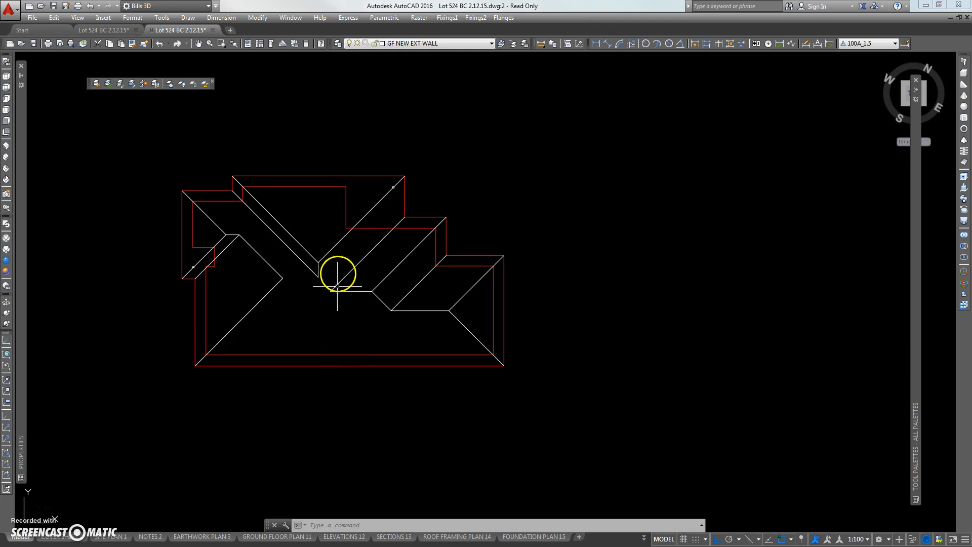
pyautogui.scroll(6, 302, 276)
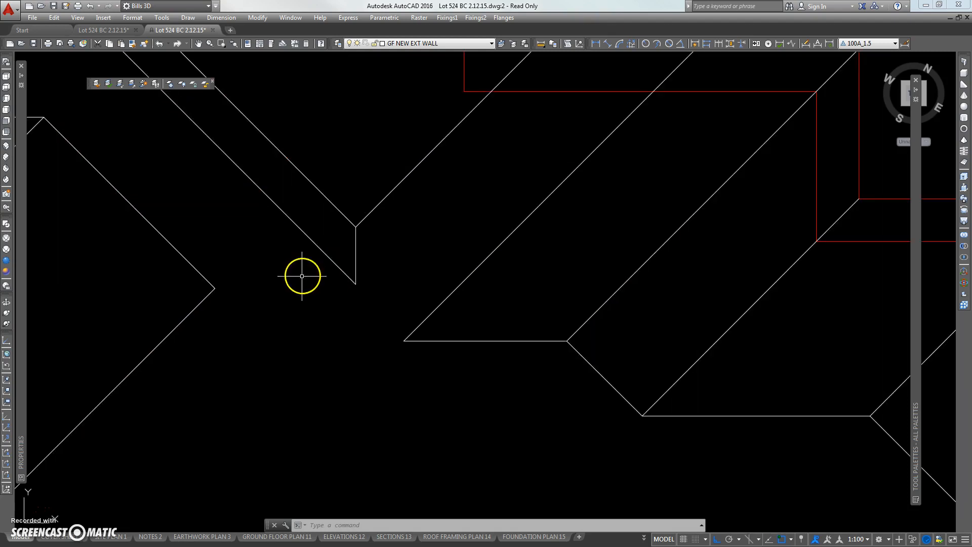
pyautogui.press('Return')
pyautogui.click(216, 287)
pyautogui.scroll(3, 354, 298)
pyautogui.click(379, 289)
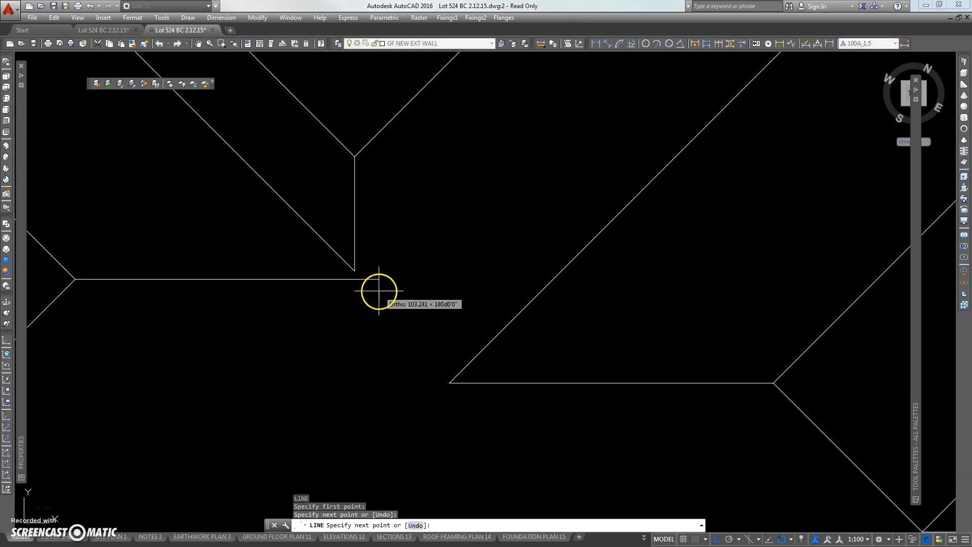
pyautogui.press('Return')
# Copy the short hip piece between the two right ridge lines to the left end of the upper one, using its lower end as base point.
pyautogui.scroll(3, 342, 271)
pyautogui.scroll(-6, 406, 261)
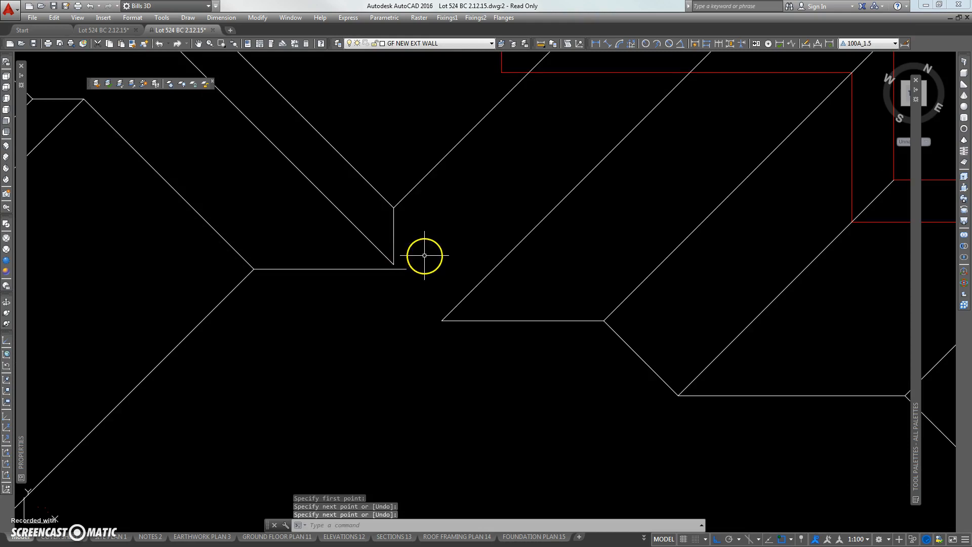
pyautogui.moveTo(394, 251); pyautogui.dragTo(378, 247, button='middle')
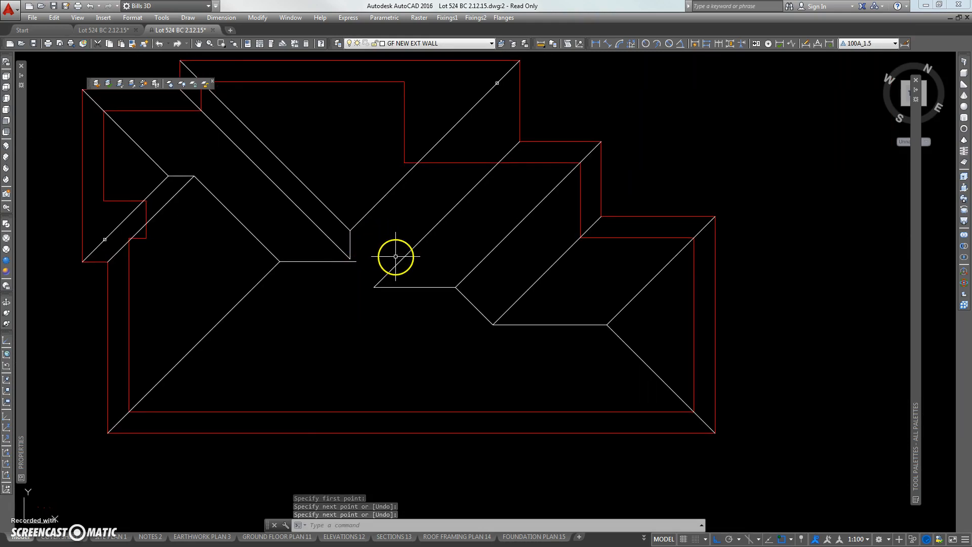
pyautogui.press('Return')
pyautogui.write('co')
pyautogui.press('Return')
pyautogui.click(473, 304)
pyautogui.press('Return')
pyautogui.click(494, 324)
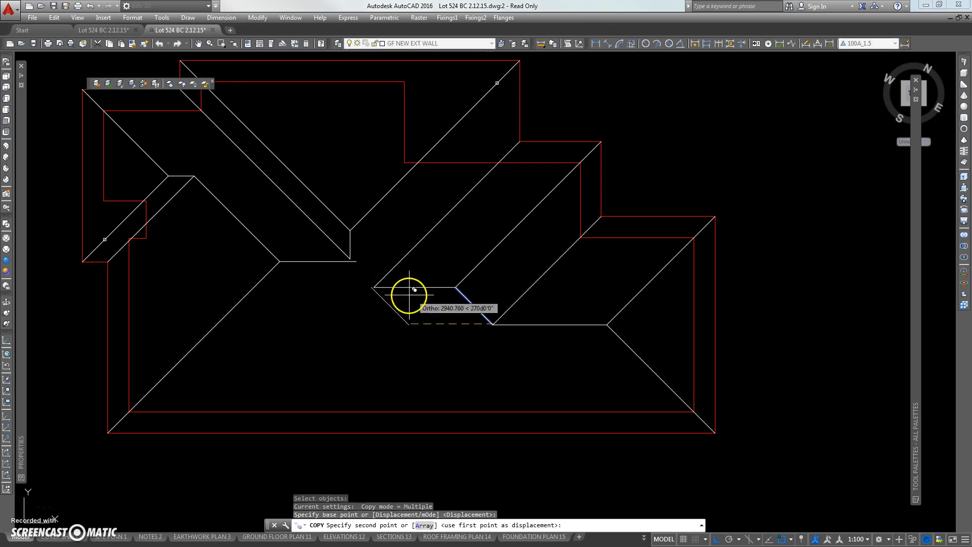
pyautogui.click(373, 287)
pyautogui.press('Return')
# Move the copied hip piece so its lower end meets the left end of the ridge line exactly.
pyautogui.scroll(5, 369, 283)
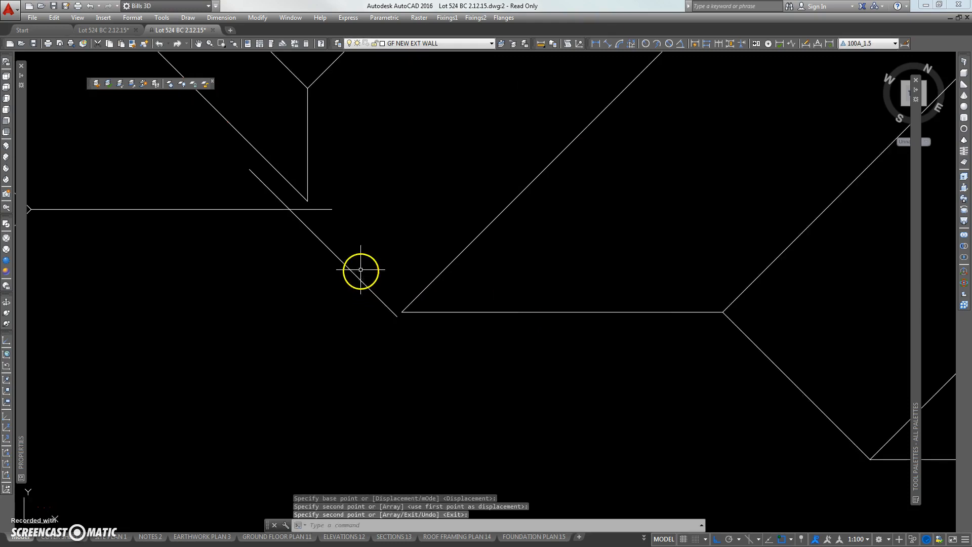
pyautogui.press('Escape')
pyautogui.press('Escape')
pyautogui.press('Return')
pyautogui.click(377, 261)
pyautogui.press('Return')
pyautogui.click(397, 315)
pyautogui.scroll(3, 397, 343)
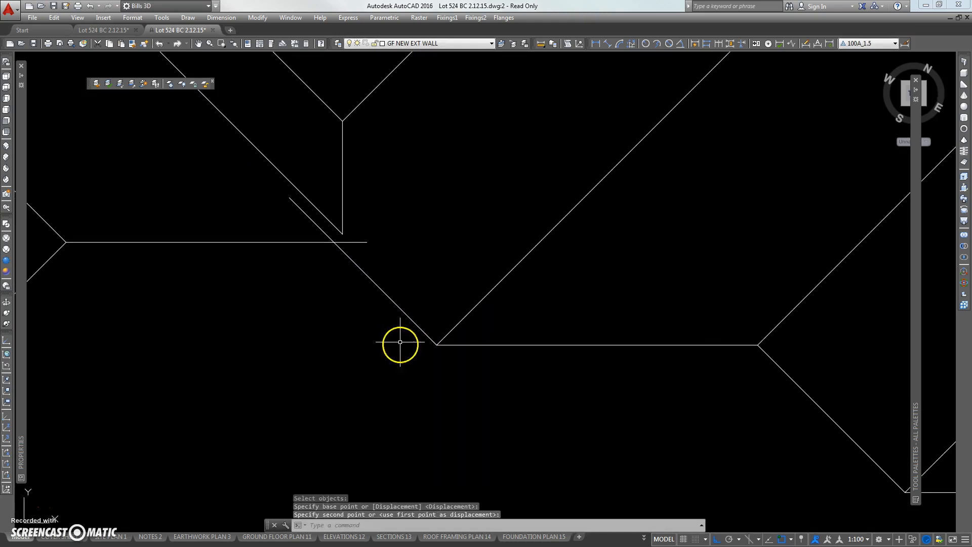
# Trim the left horizontal ridge line and the copied hip piece back to their crossing point.
pyautogui.scroll(-5, 365, 239)
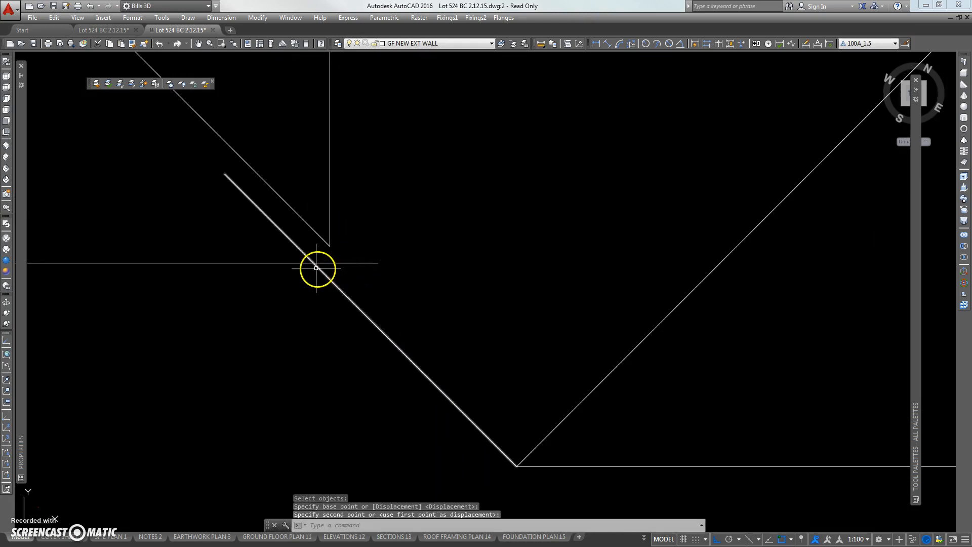
pyautogui.click(417, 276)
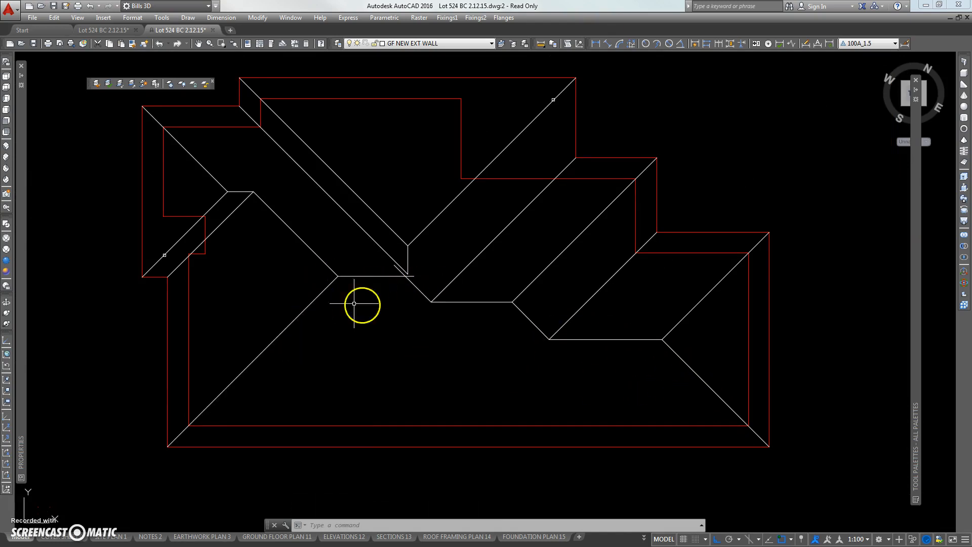
pyautogui.scroll(5, 402, 276)
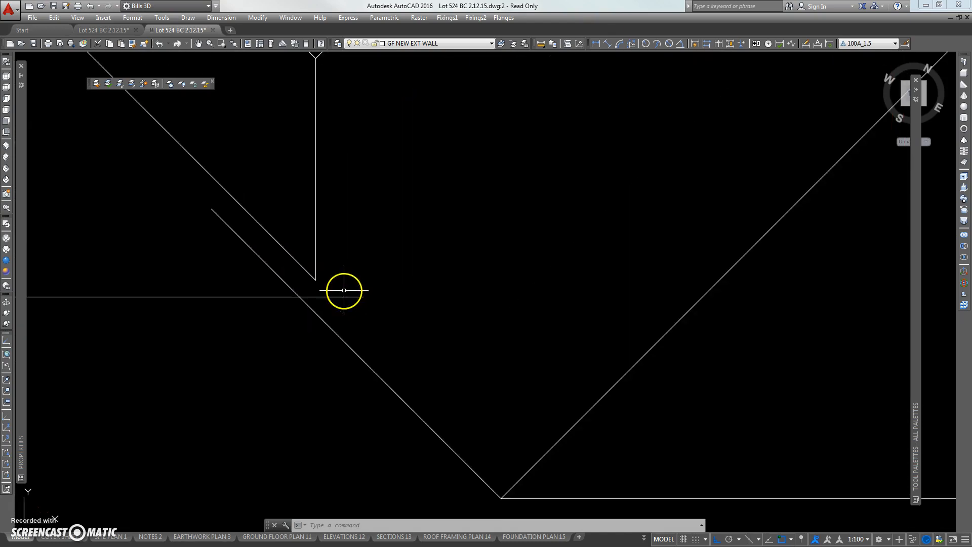
pyautogui.write('tr')
pyautogui.press('Return')
pyautogui.click(309, 297)
pyautogui.click(299, 294)
pyautogui.press('Return')
pyautogui.click(293, 288)
pyautogui.press('Return')
pyautogui.scroll(-3, 362, 271)
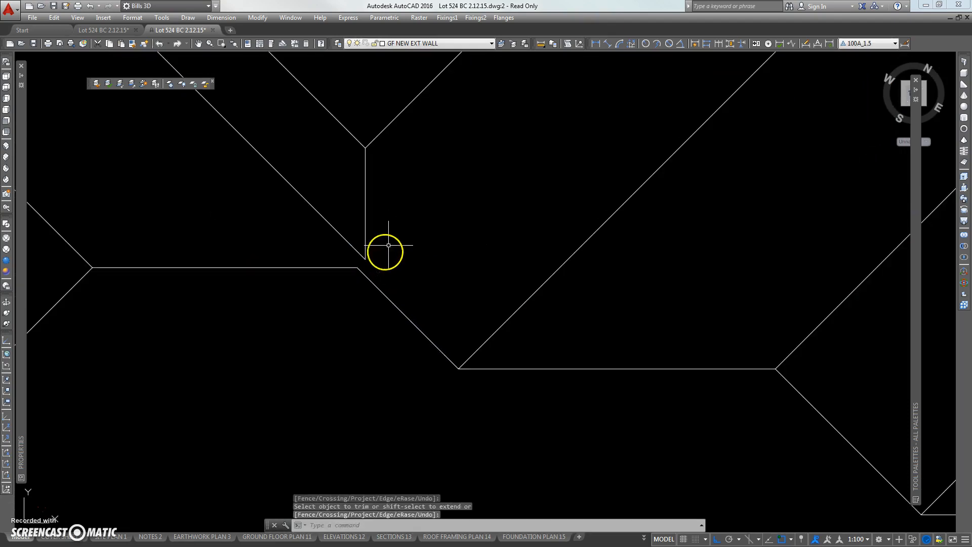
# Draw a short line connecting the trimmed ridge corner to the lower end of the short vertical line.
pyautogui.write('l')
pyautogui.press('Return')
pyautogui.scroll(3, 424, 233)
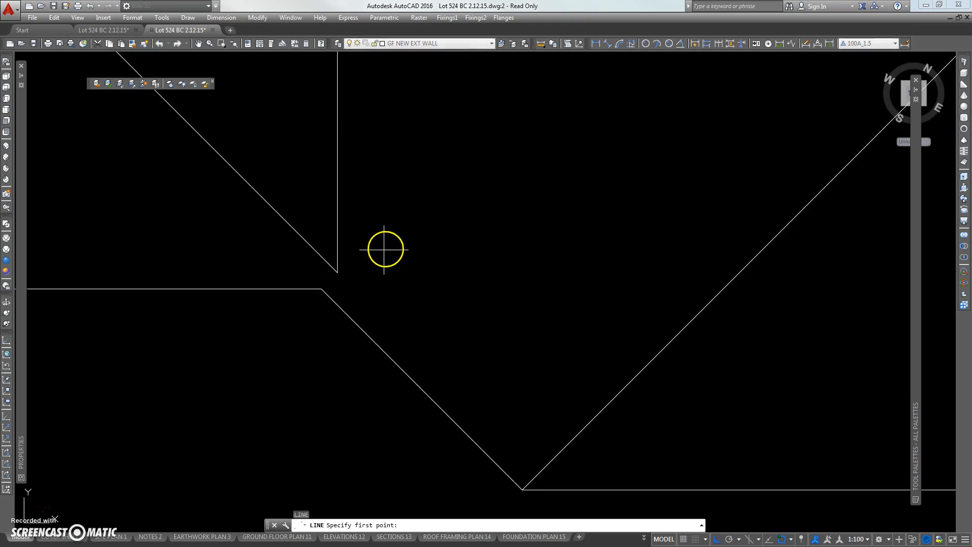
pyautogui.click(323, 287)
pyautogui.click(337, 271)
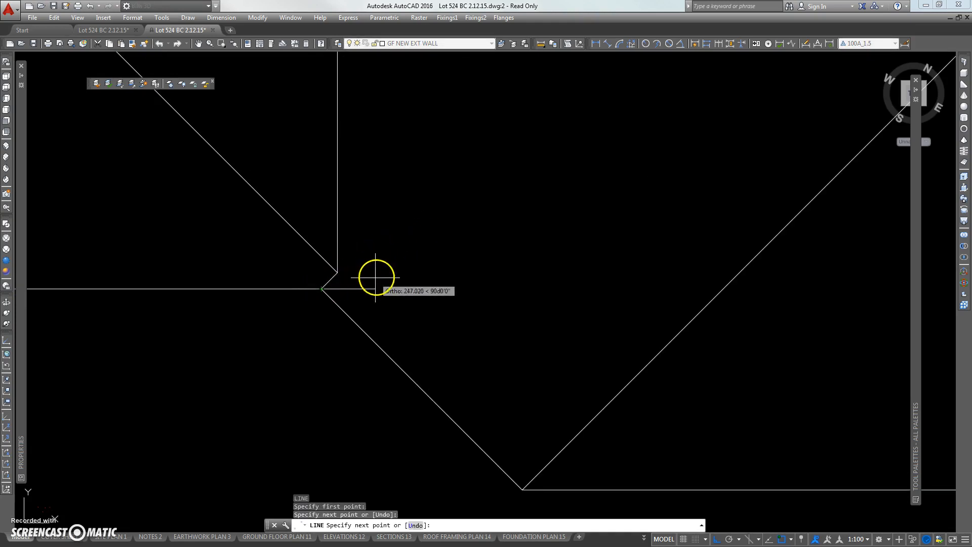
pyautogui.press('Return')
pyautogui.moveTo(329, 276); pyautogui.dragTo(366, 265, button='middle')
# Check the angle between the short connecting line and the left ridge with an angular dimension, and delete the dimension.
pyautogui.click(680, 44)
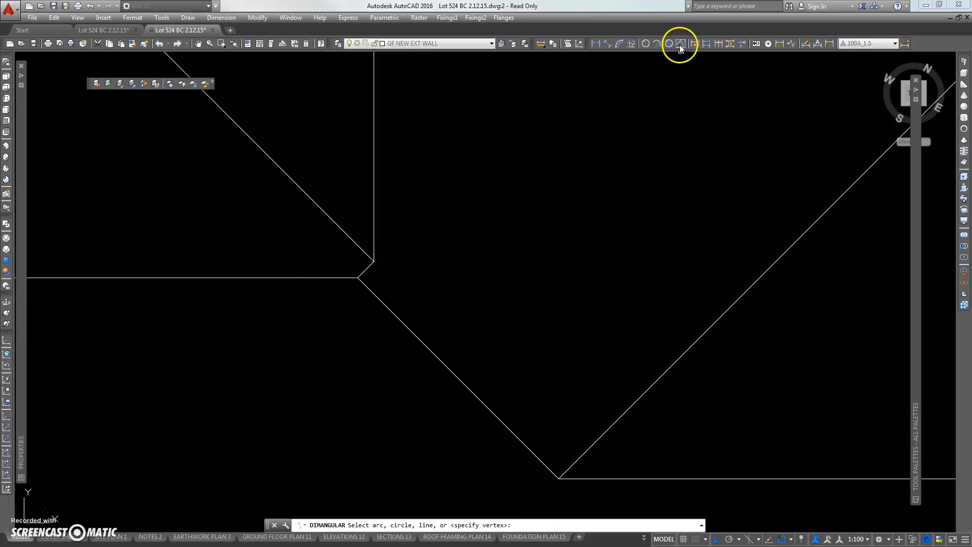
pyautogui.click(361, 273)
pyautogui.click(314, 277)
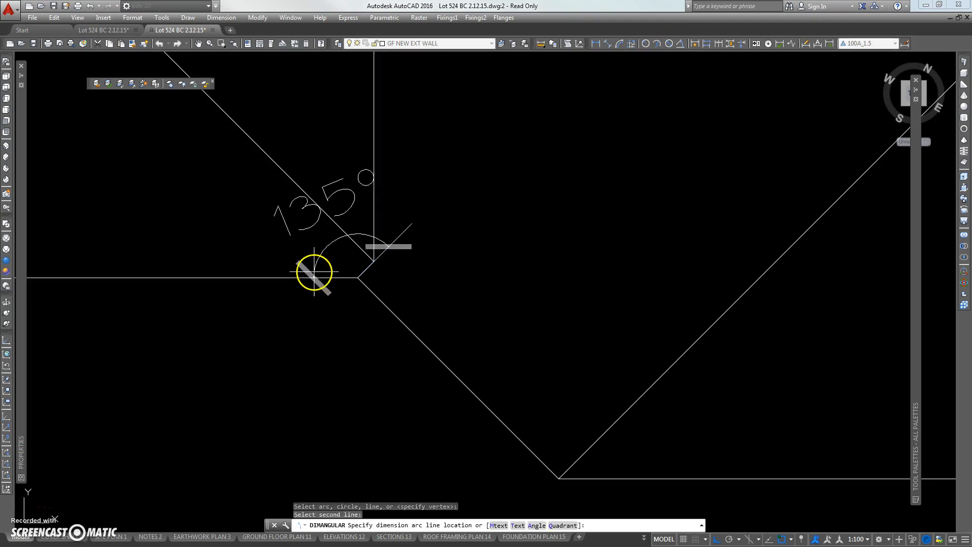
pyautogui.click(309, 269)
pyautogui.click(315, 256)
pyautogui.click(288, 257)
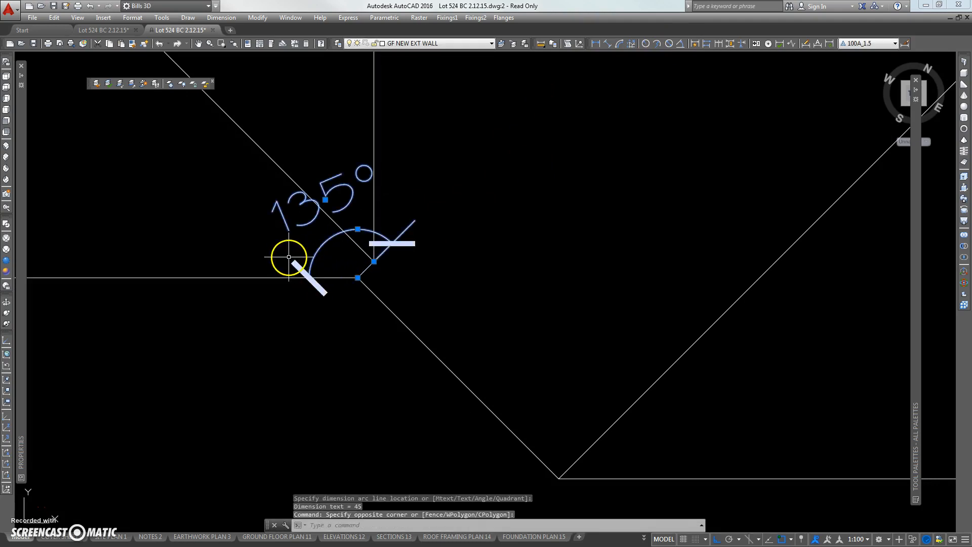
pyautogui.press('Delete')
# Examine the completed roof plan and compare it with the roof lines on the dimensioned floor plan.
pyautogui.scroll(-3, 379, 268)
pyautogui.scroll(-5, 479, 218)
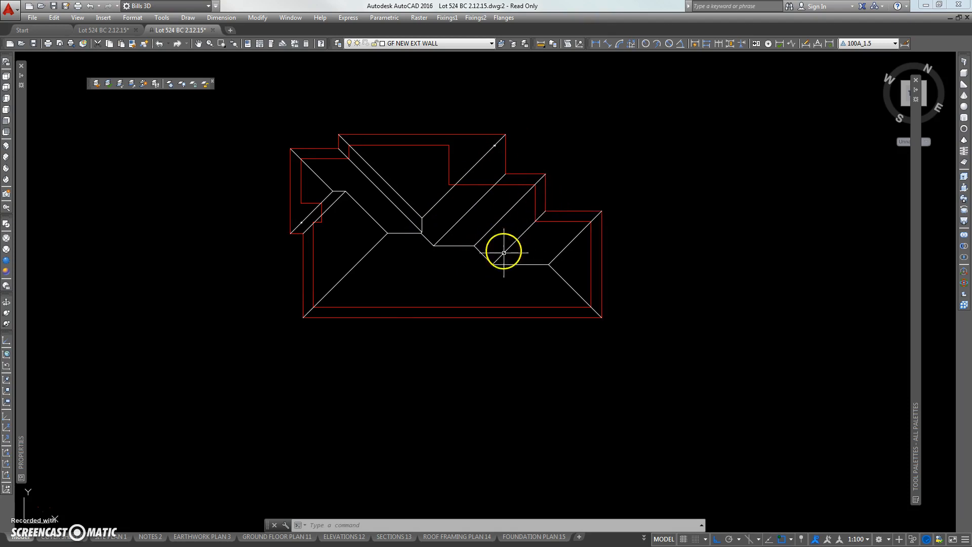
pyautogui.moveTo(581, 164); pyautogui.dragTo(479, 195, button='middle')
pyautogui.scroll(-6, 523, 200)
pyautogui.scroll(5, 575, 219)
pyautogui.moveTo(640, 217); pyautogui.dragTo(512, 214, button='middle')
pyautogui.scroll(3, 512, 214)
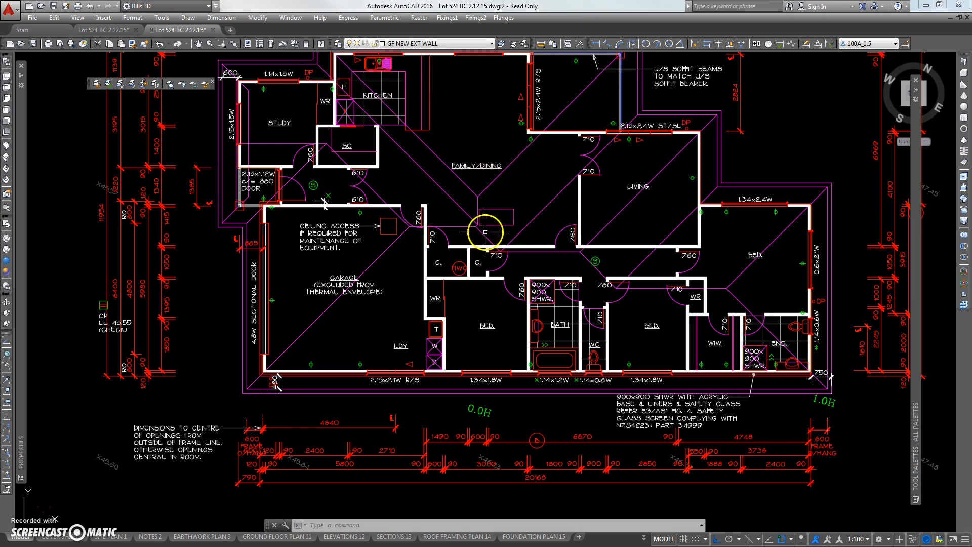
pyautogui.scroll(-6, 369, 293)
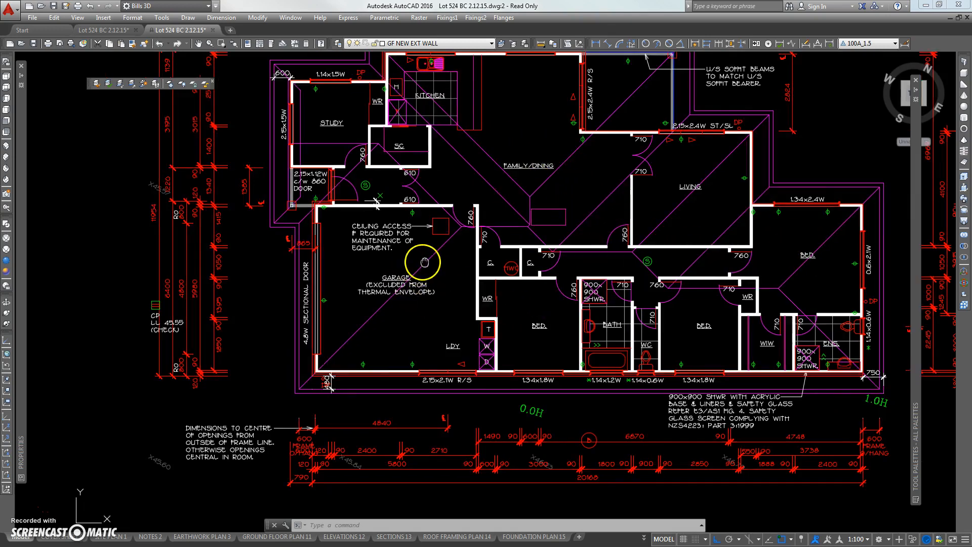
pyautogui.moveTo(380, 265); pyautogui.dragTo(473, 256, button='middle')
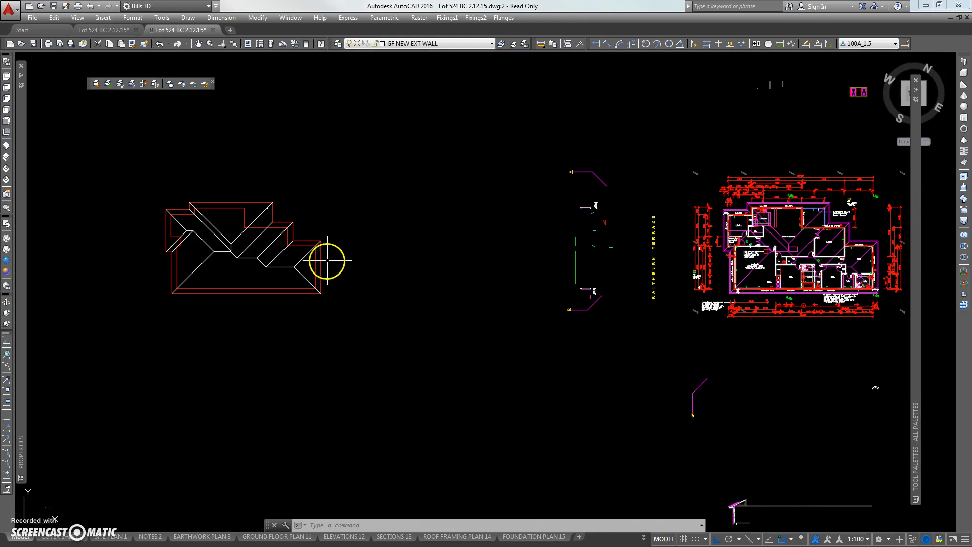
pyautogui.moveTo(325, 260); pyautogui.dragTo(347, 256, button='middle')
# Draw a vertical line across the door opening in the left wall of the middle bedroom, from the upper jamb to the lower jamb.
pyautogui.scroll(3, 328, 271)
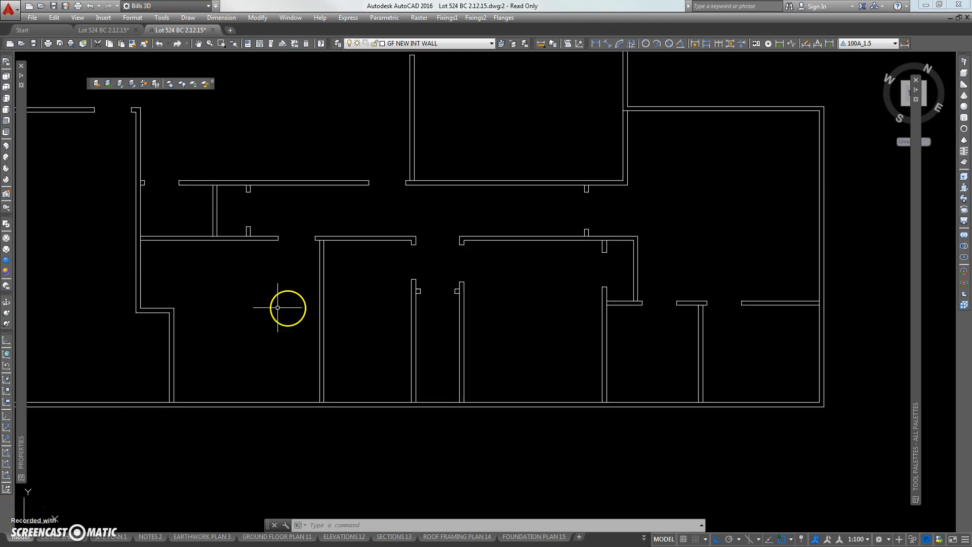
pyautogui.scroll(-5, 395, 272)
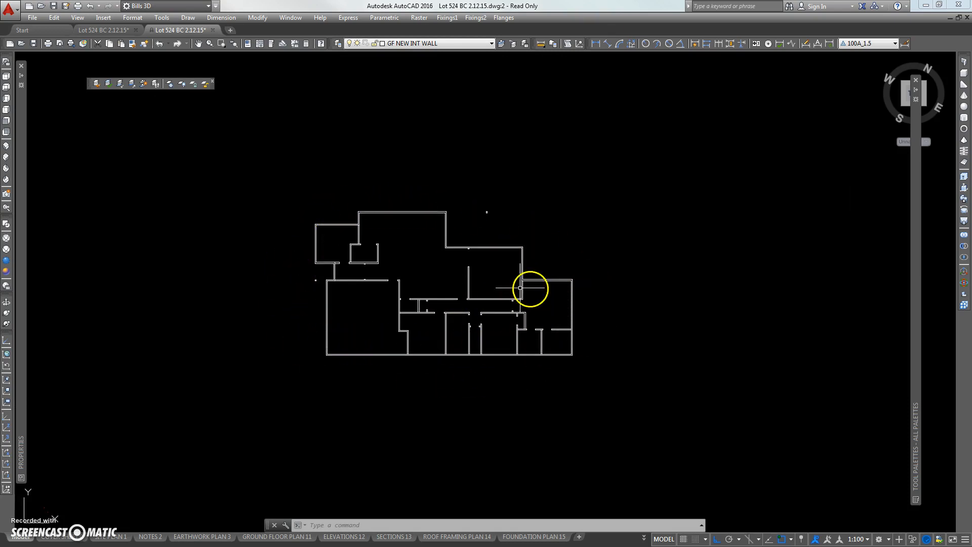
pyautogui.scroll(3, 501, 281)
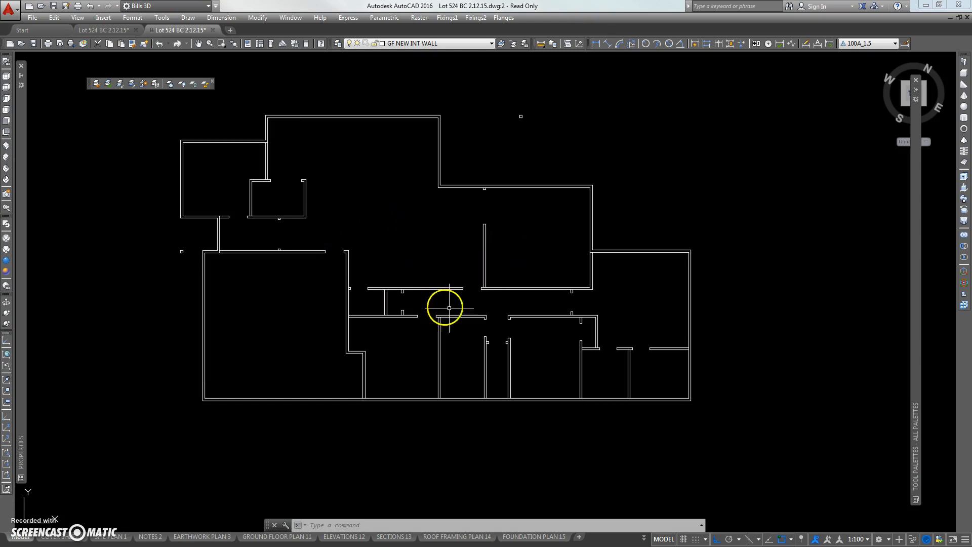
pyautogui.moveTo(429, 304); pyautogui.dragTo(336, 237, button='middle')
pyautogui.scroll(7, 418, 276)
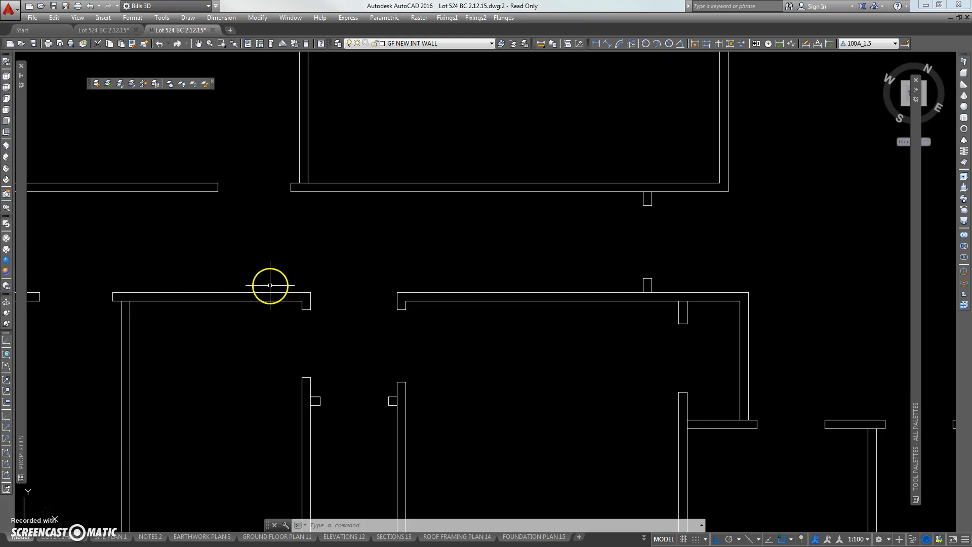
pyautogui.write('l')
pyautogui.press('Return')
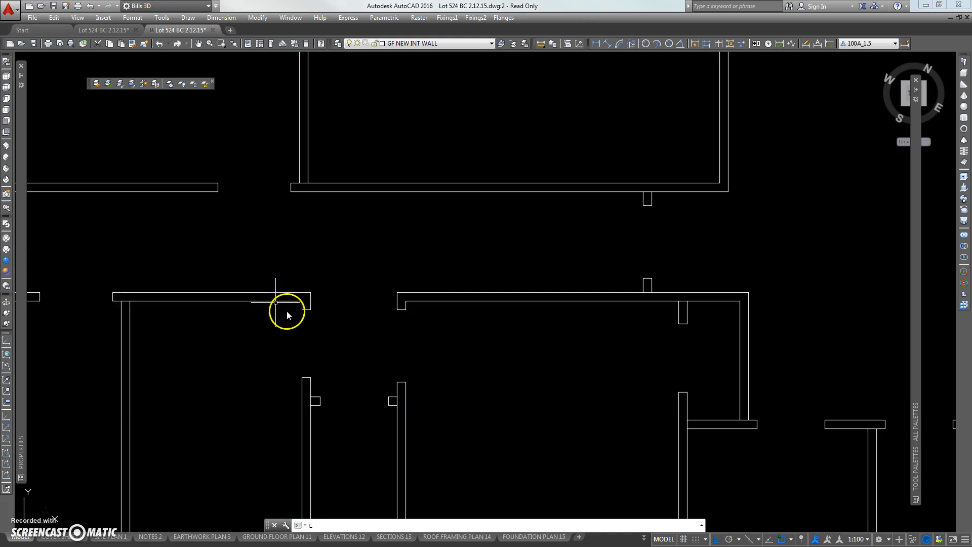
pyautogui.click(405, 309)
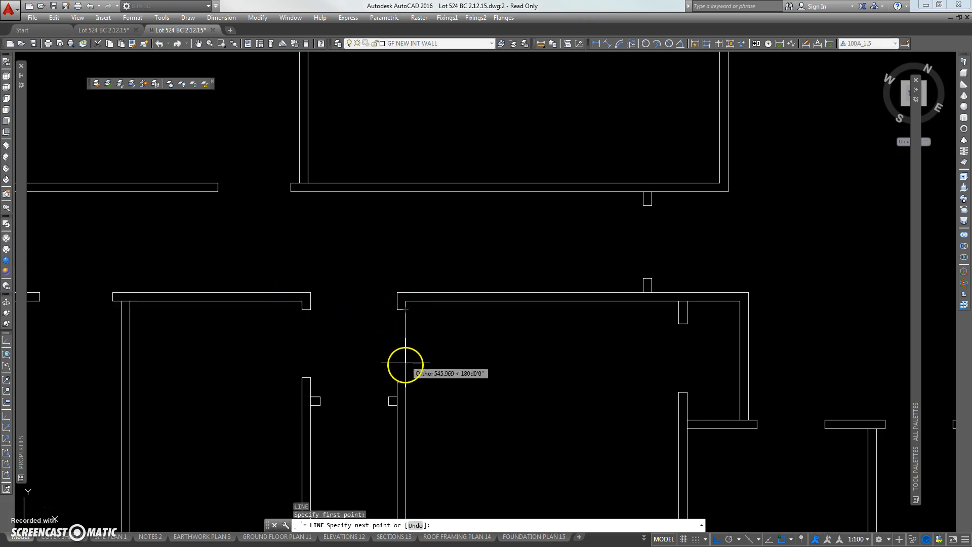
pyautogui.press('Return')
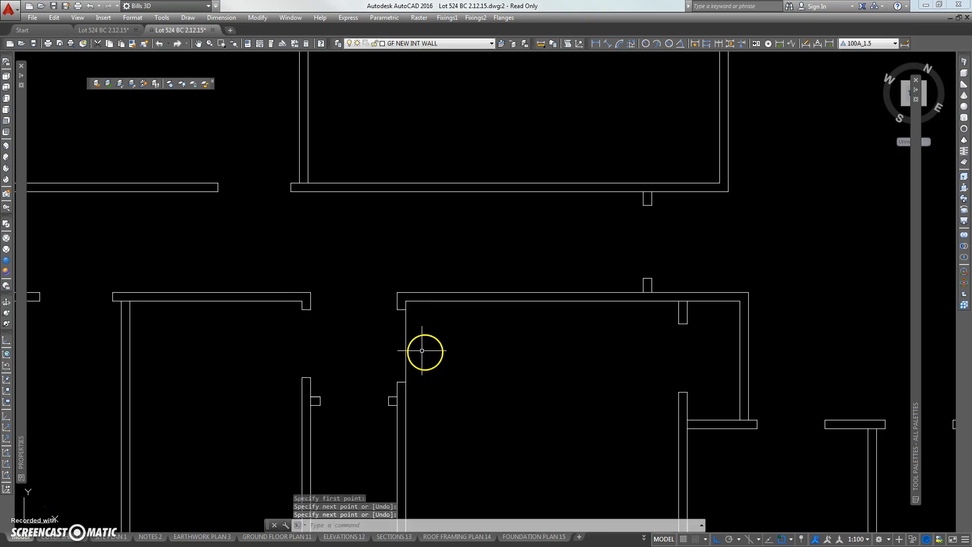
# Rotate the door line about the upper jamb's corner so it lies horizontally inside the bedroom as the open leaf.
pyautogui.moveTo(421, 351); pyautogui.dragTo(363, 331, button='middle')
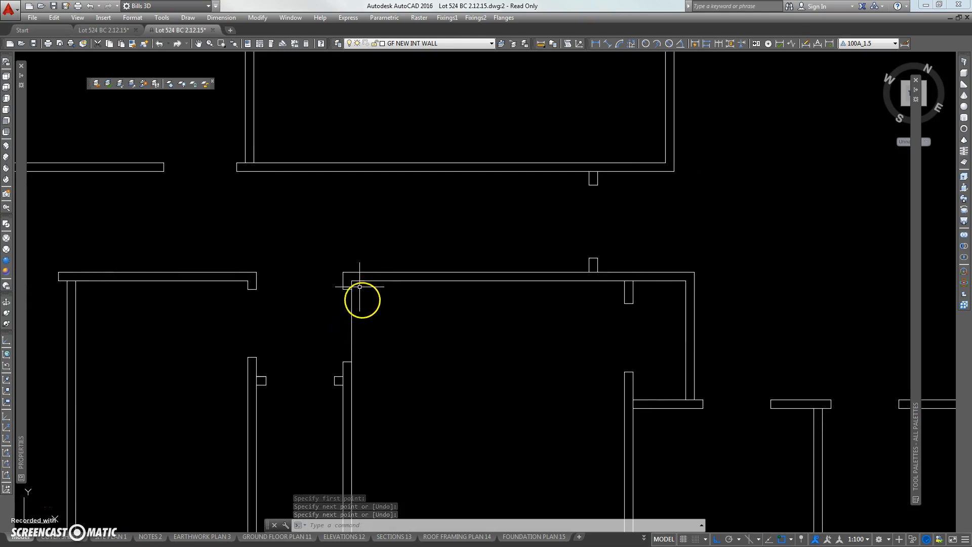
pyautogui.press('Escape')
pyautogui.write('ro')
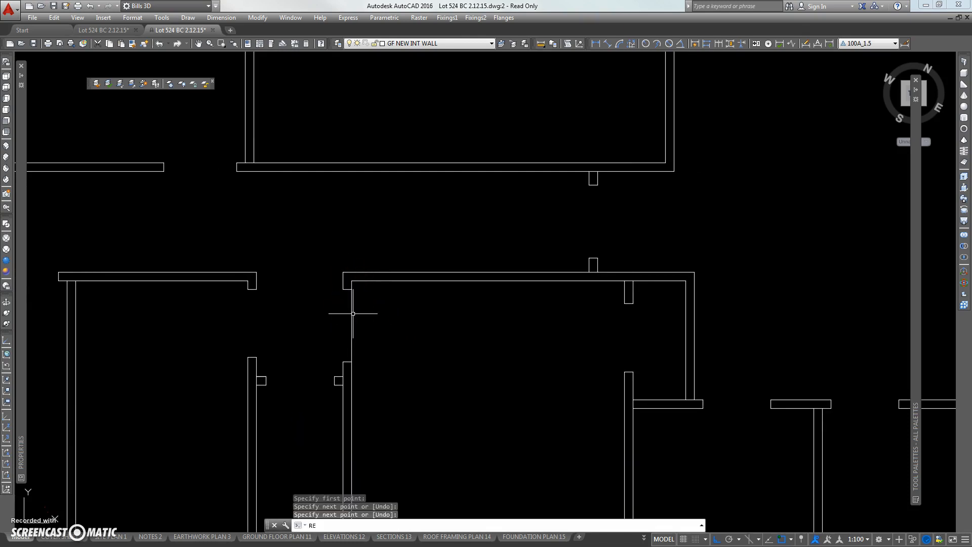
pyautogui.press('Return')
pyautogui.click(367, 317)
pyautogui.click(349, 324)
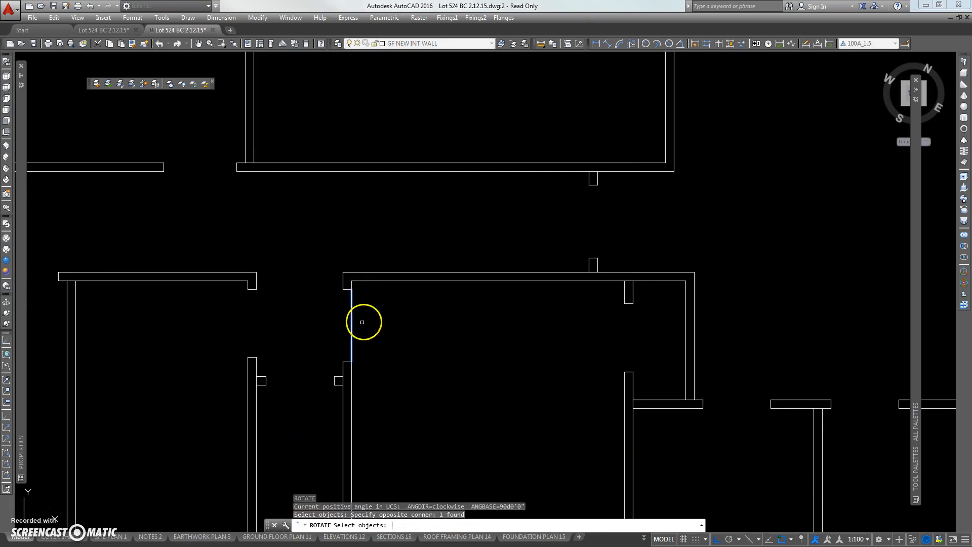
pyautogui.press('Return')
pyautogui.click(351, 289)
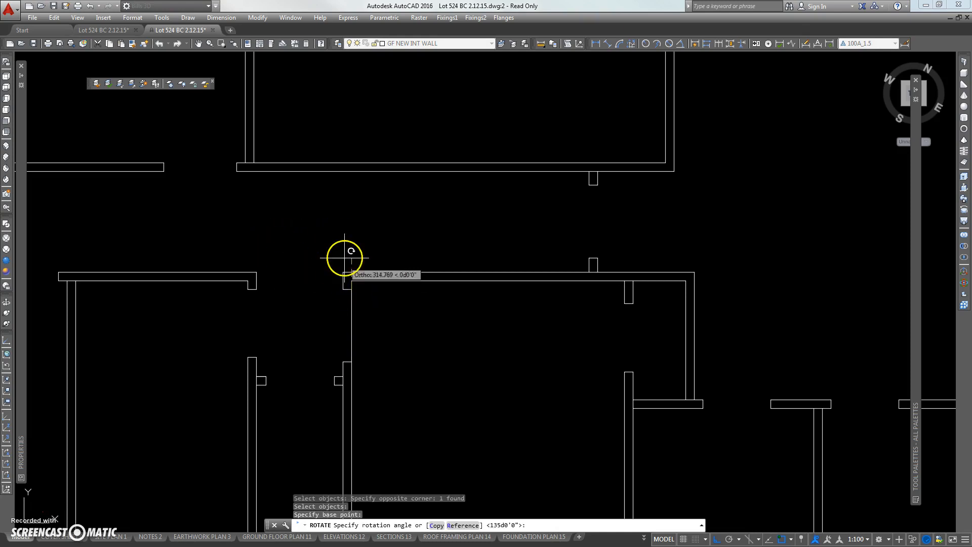
pyautogui.scroll(2, 343, 288)
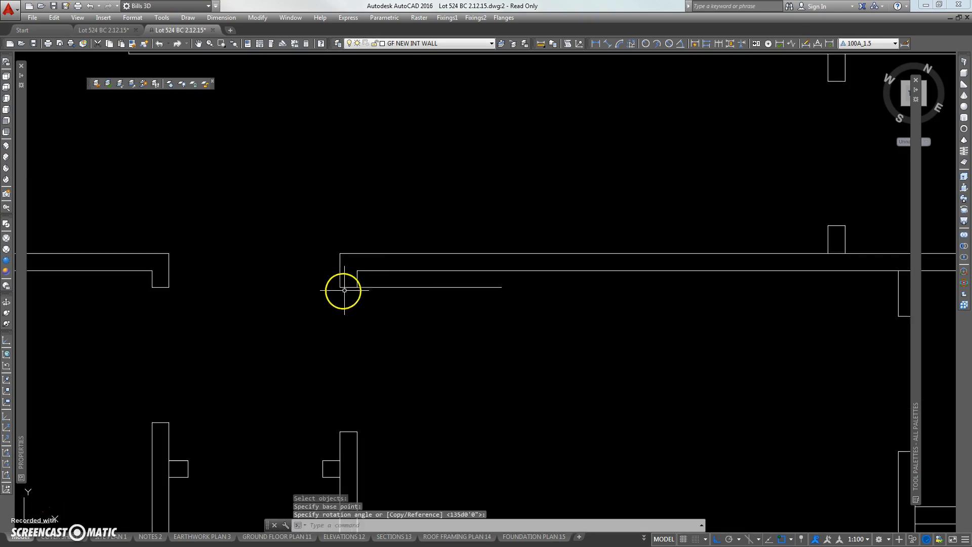
# Draw the door-swing arc centred on the upper jamb's corner, from the lower jamb to the free end of the door leaf.
pyautogui.scroll(1, 304, 254)
pyautogui.write('a')
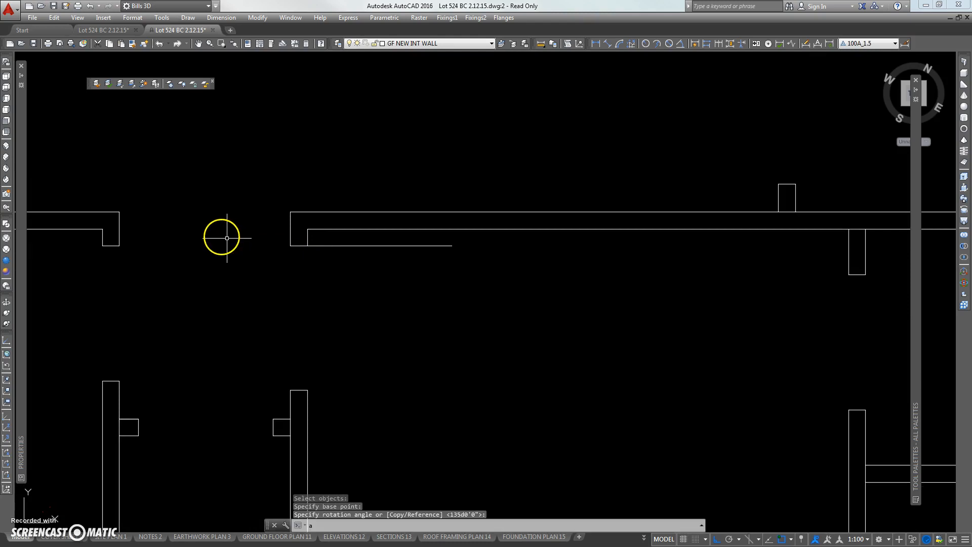
pyautogui.press('Return')
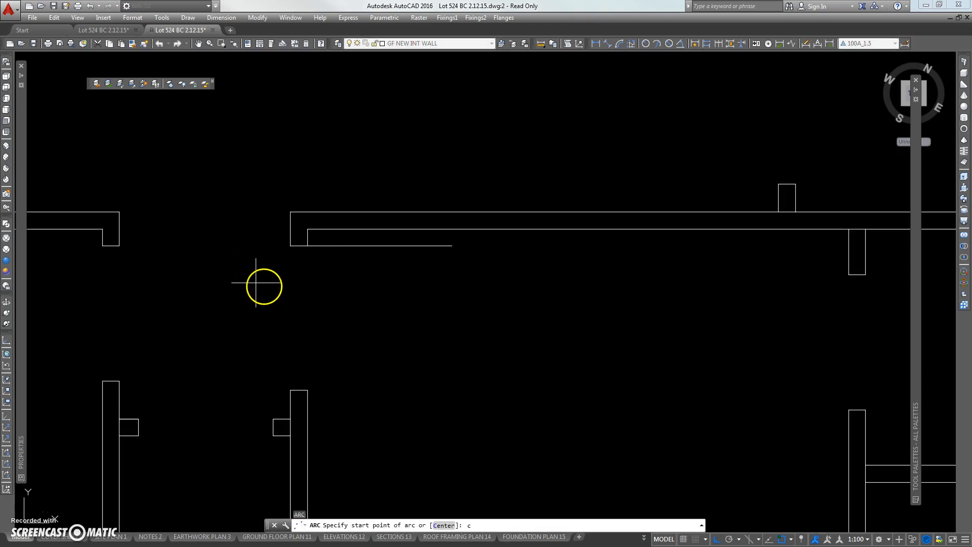
pyautogui.write('c')
pyautogui.press('Return')
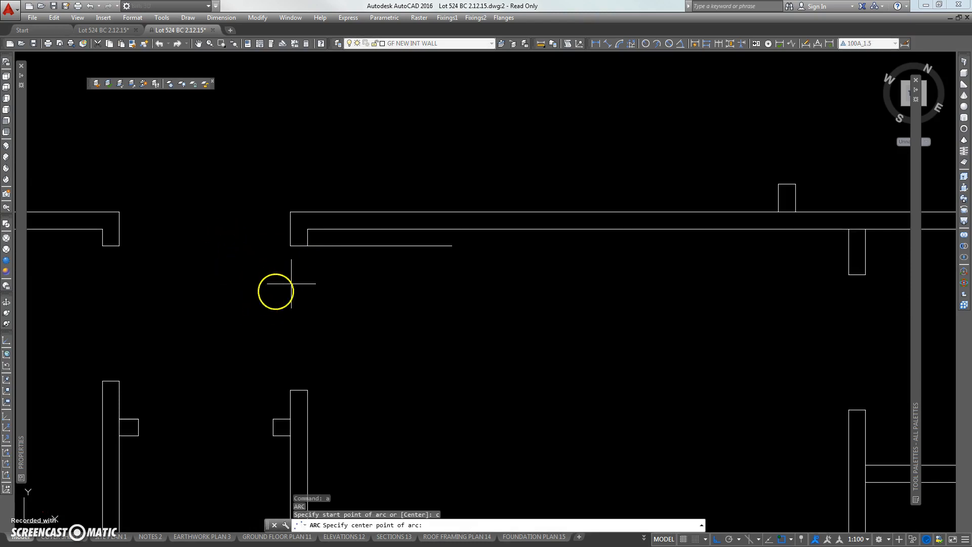
pyautogui.click(307, 246)
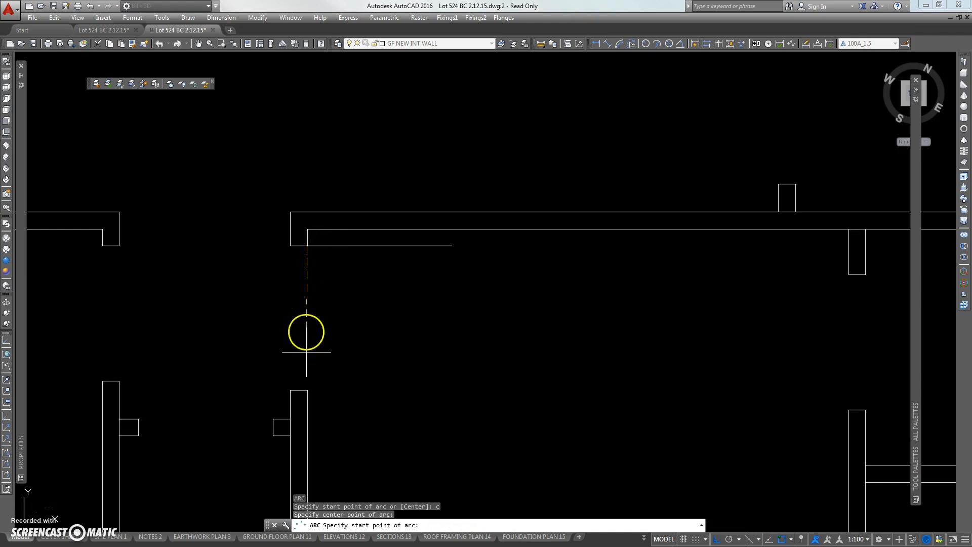
pyautogui.click(307, 390)
pyautogui.click(407, 323)
pyautogui.scroll(-3, 309, 311)
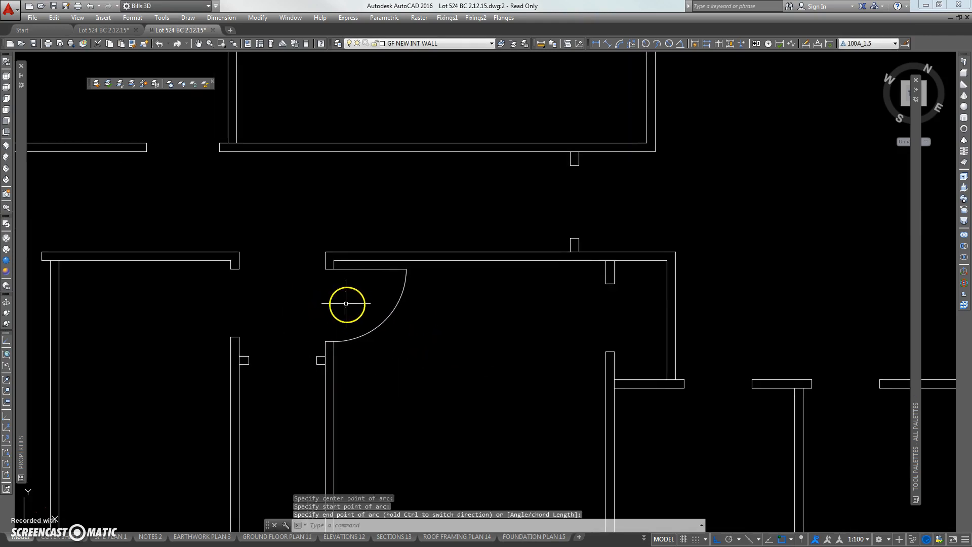
pyautogui.scroll(-6, 369, 292)
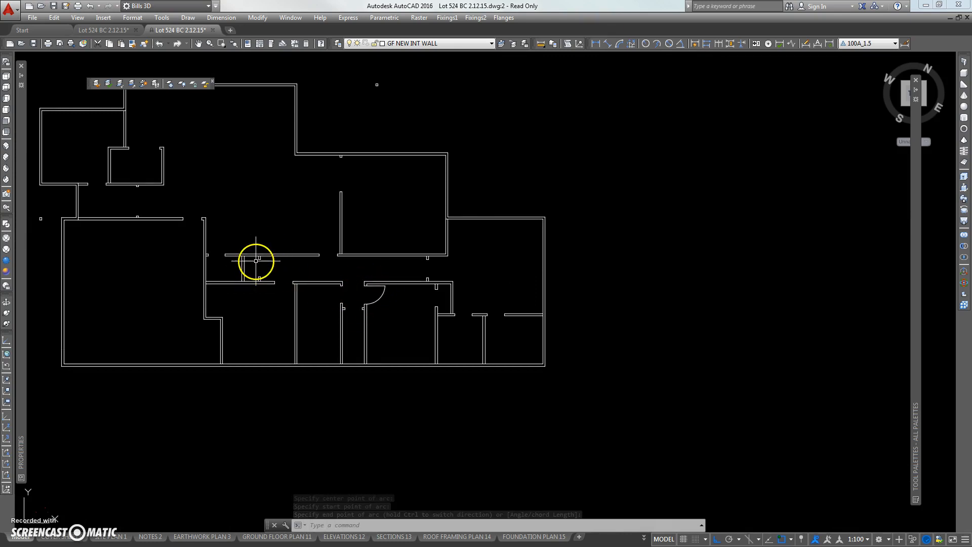
# Open the Customize User Interface dialog and expand it to show the customization tree and the properties of the selected element.
pyautogui.moveTo(245, 239); pyautogui.dragTo(317, 269, button='middle')
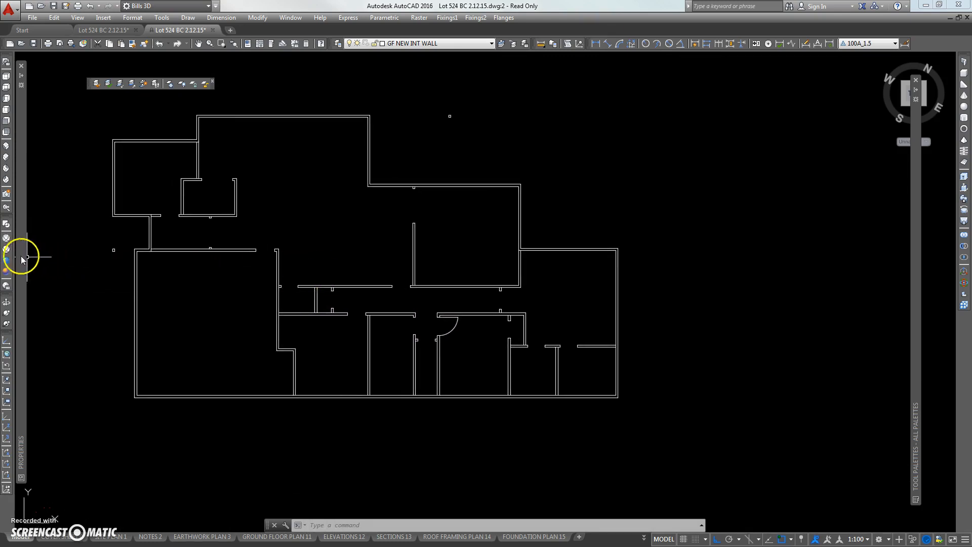
pyautogui.scroll(-7, 334, 245)
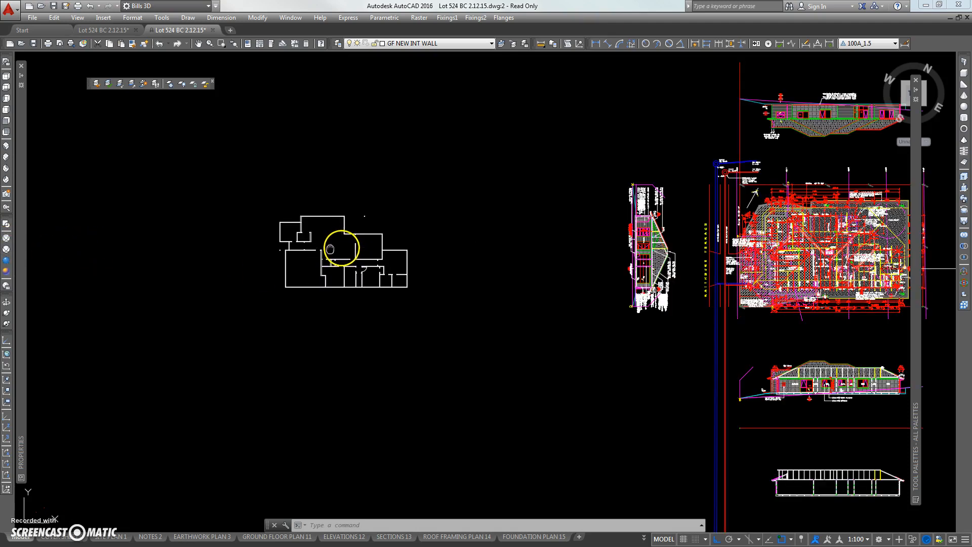
pyautogui.moveTo(336, 245); pyautogui.dragTo(245, 245, button='middle')
pyautogui.scroll(3, 207, 240)
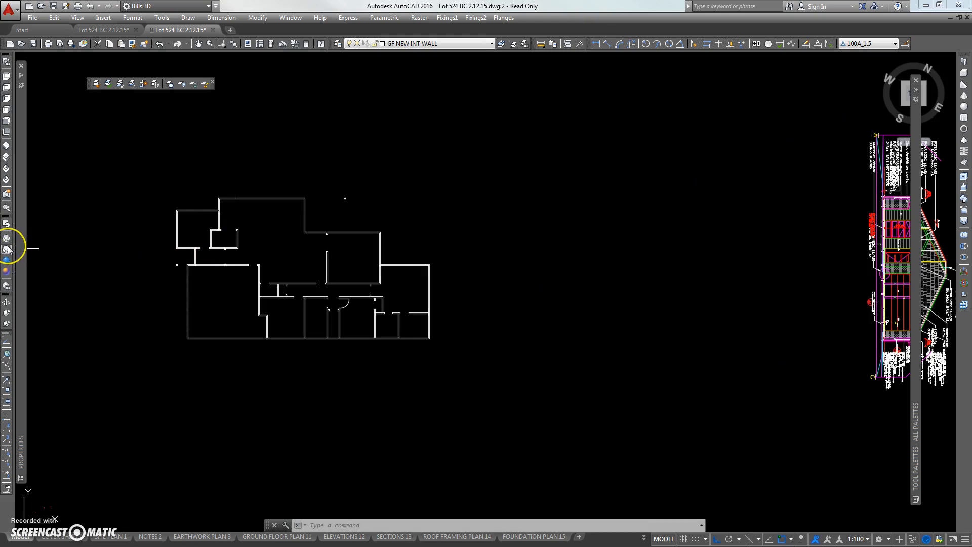
pyautogui.rightClick(274, 46)
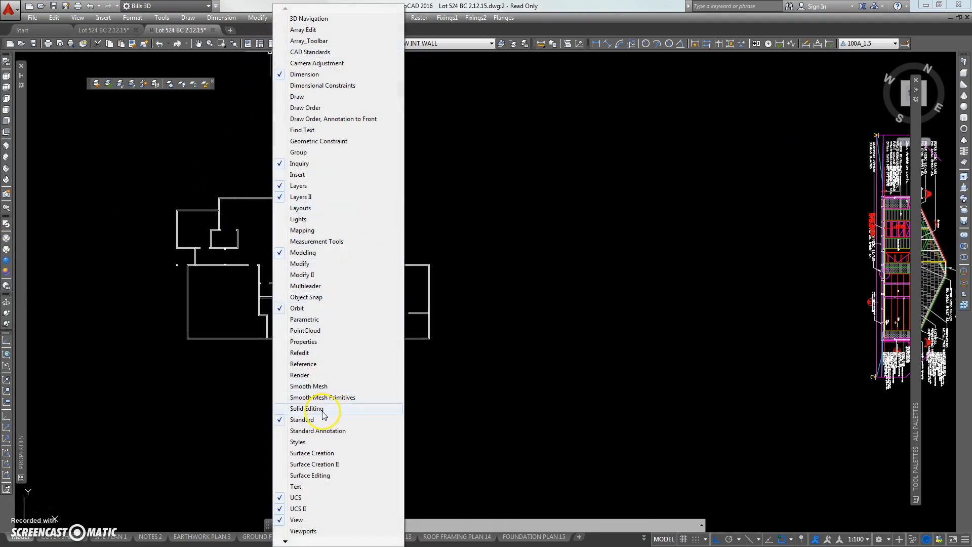
pyautogui.moveTo(285, 541)
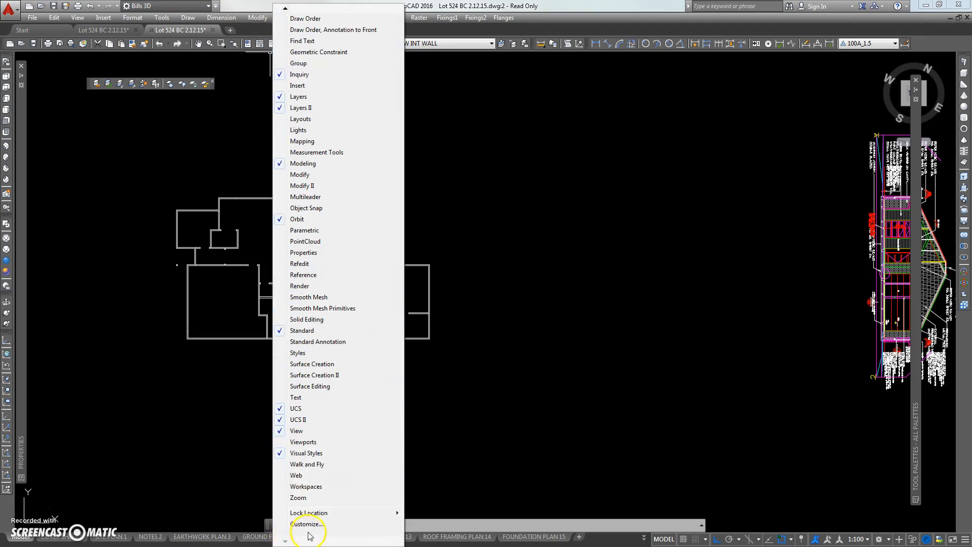
pyautogui.click(324, 489)
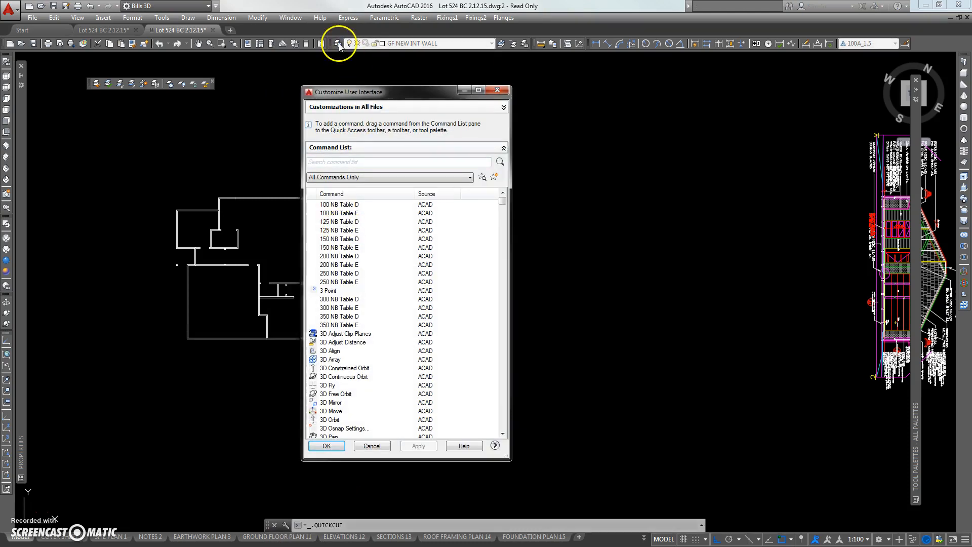
pyautogui.click(503, 108)
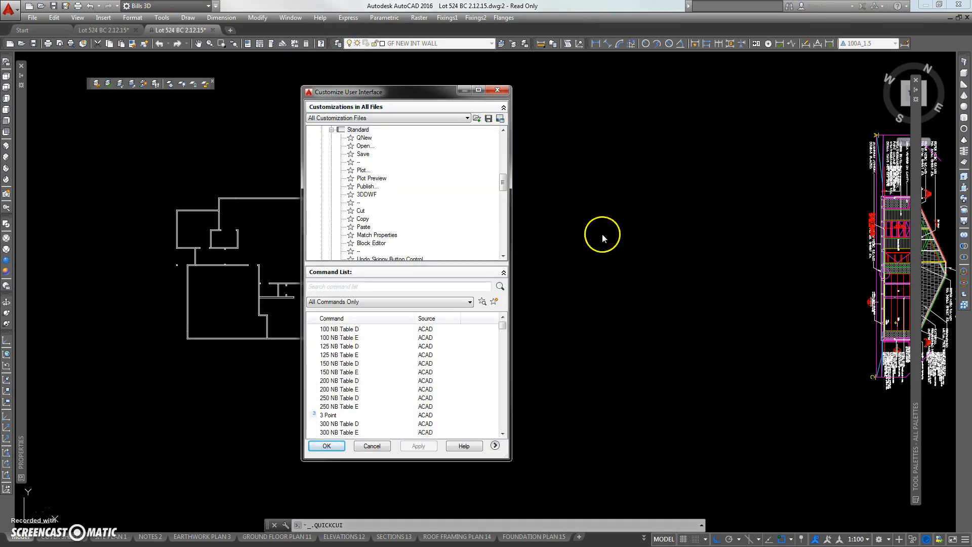
pyautogui.click(495, 445)
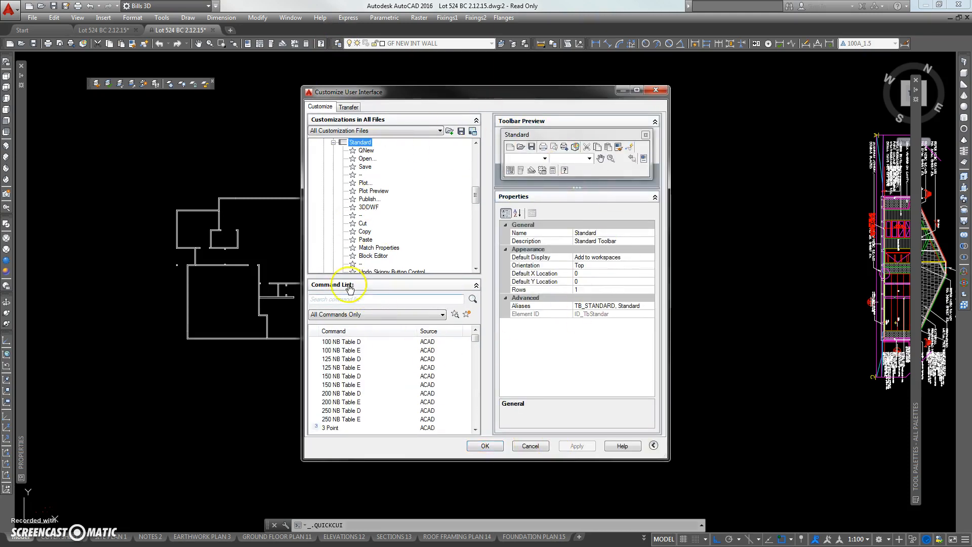
# Create a new custom command and name it GROUND FLOOR.
pyautogui.click(466, 315)
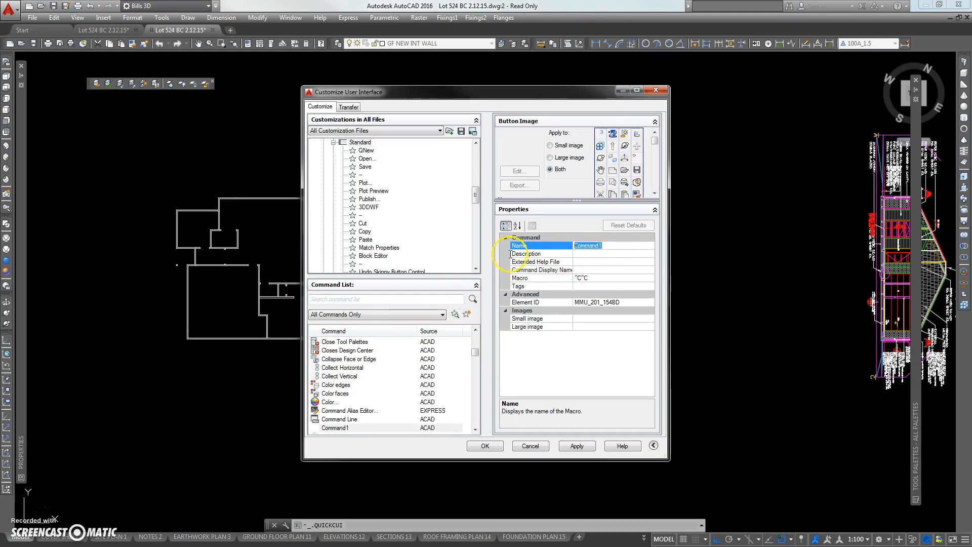
pyautogui.write('g')
pyautogui.write('GROUND FLOOR')
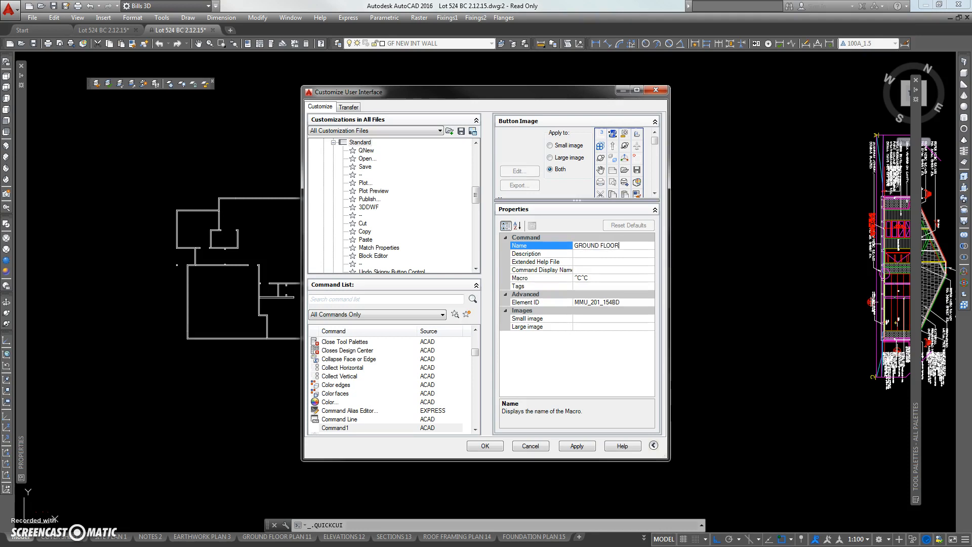
# Clear the GROUND FLOOR command's macro, enlarge its long string editor, and begin the macro with SCRIPT;.
pyautogui.click(594, 278)
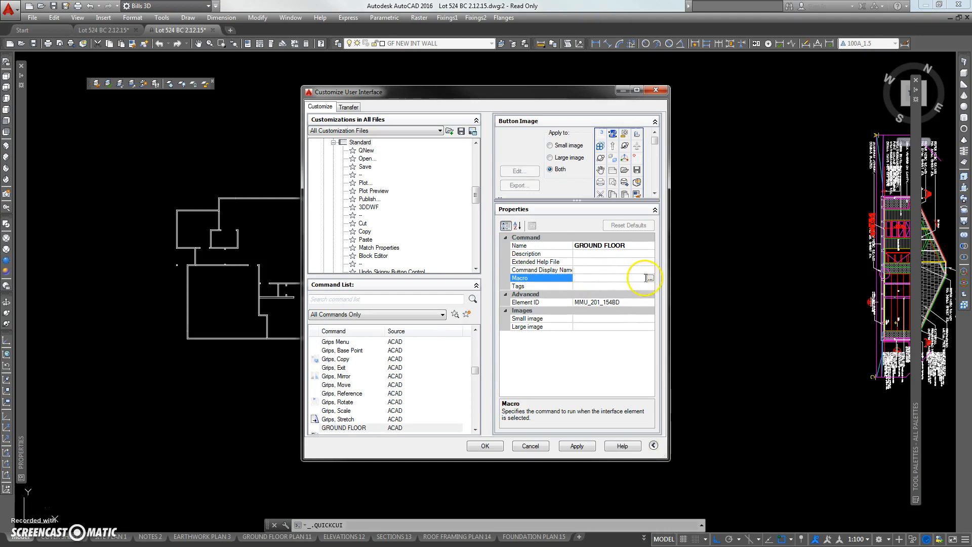
pyautogui.click(649, 279)
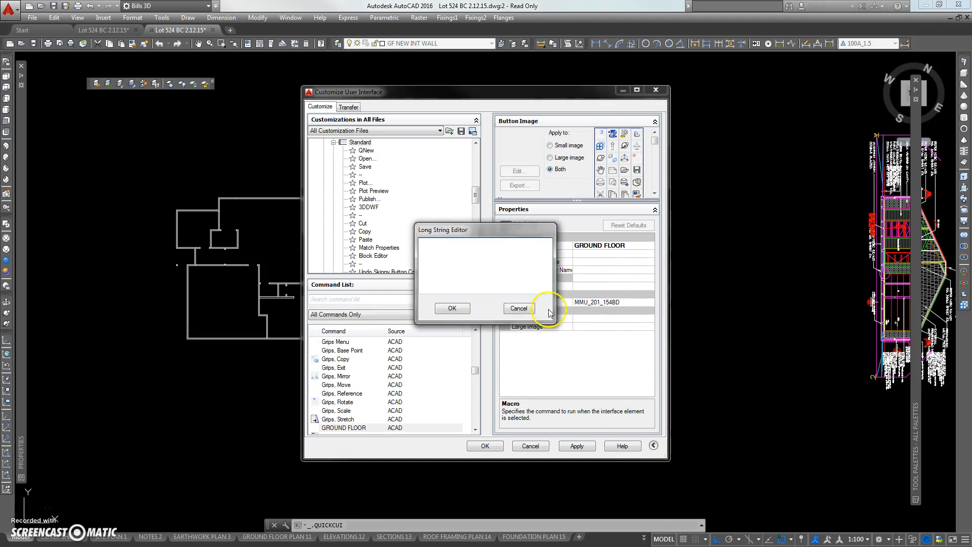
pyautogui.moveTo(477, 236); pyautogui.dragTo(360, 269)
pyautogui.moveTo(424, 293); pyautogui.dragTo(659, 296)
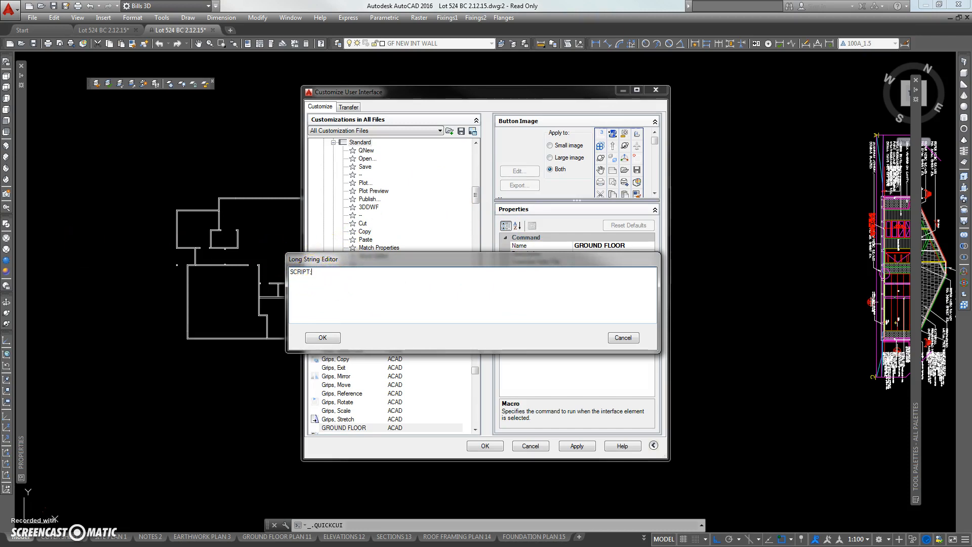
# Switch to Windows Explorer and copy the path of the folder C:\CAD\Bills Cad\Autocad Tutorials that holds the gf.scr script.
pyautogui.moveTo(0, 273); pyautogui.dragTo(300, 104)
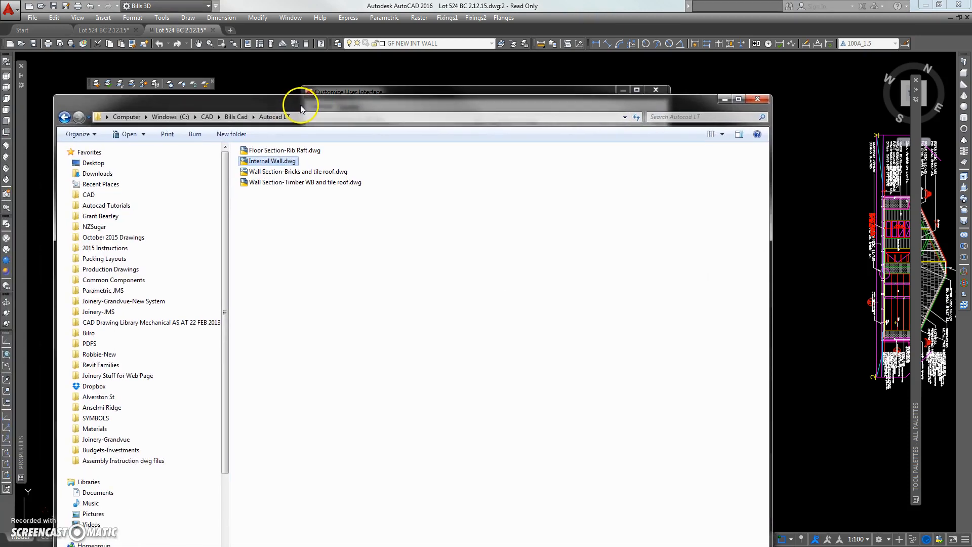
pyautogui.click(91, 197)
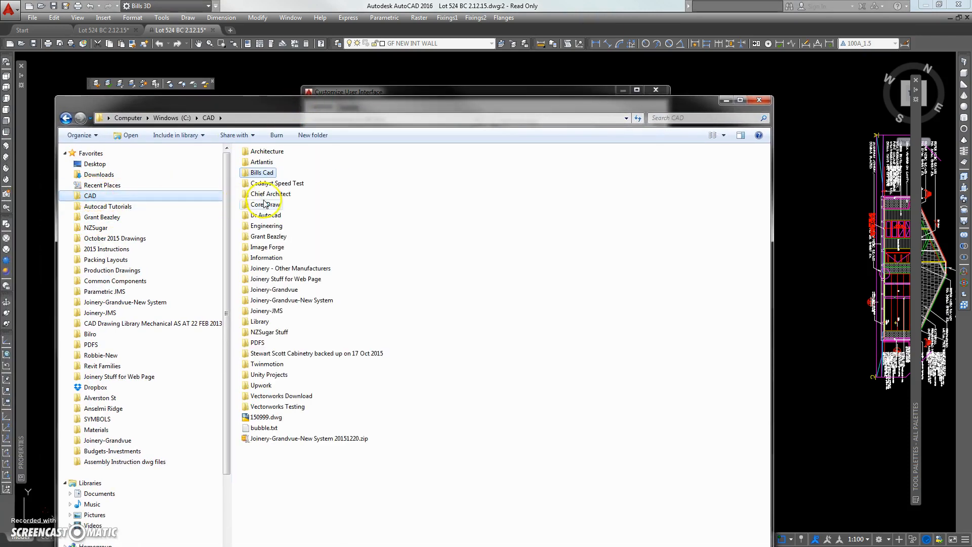
pyautogui.doubleClick(262, 173)
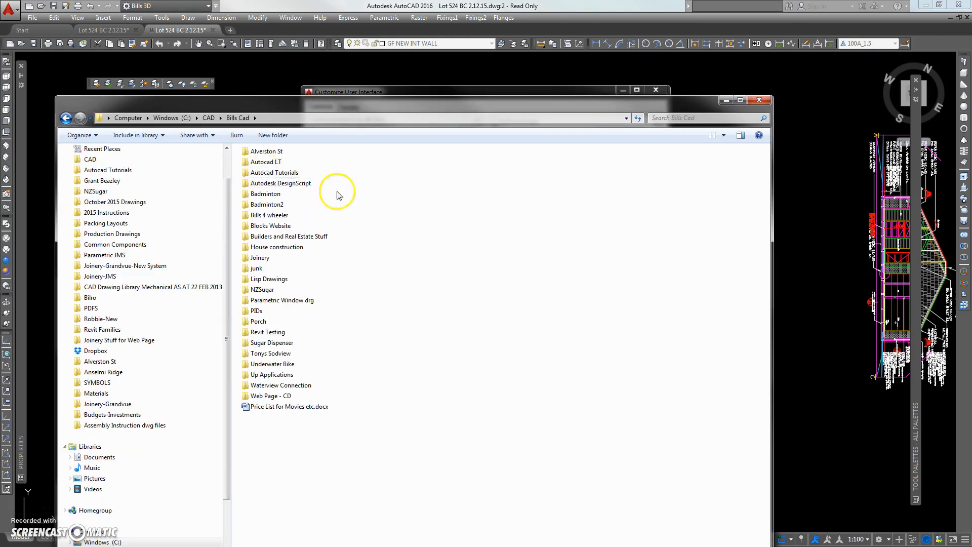
pyautogui.doubleClick(277, 175)
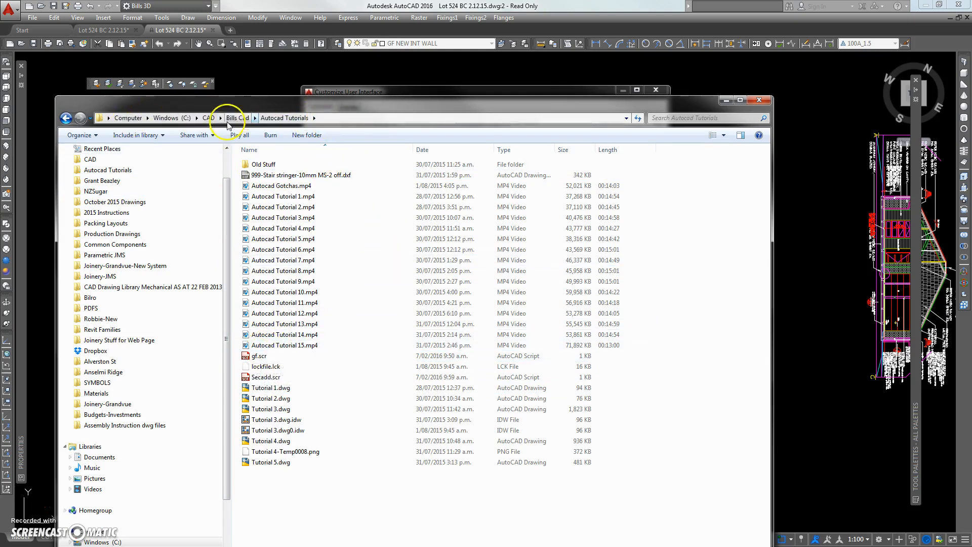
pyautogui.click(333, 123)
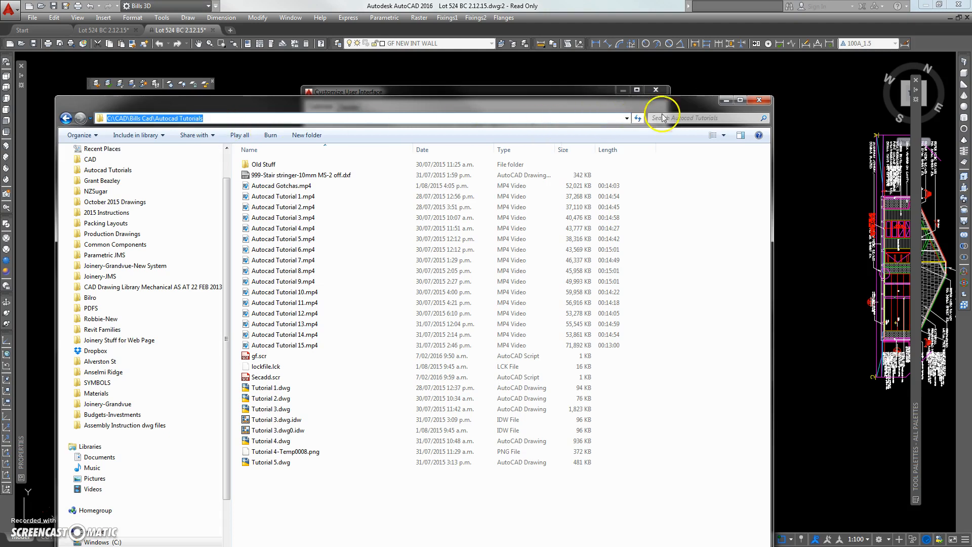
pyautogui.click(726, 100)
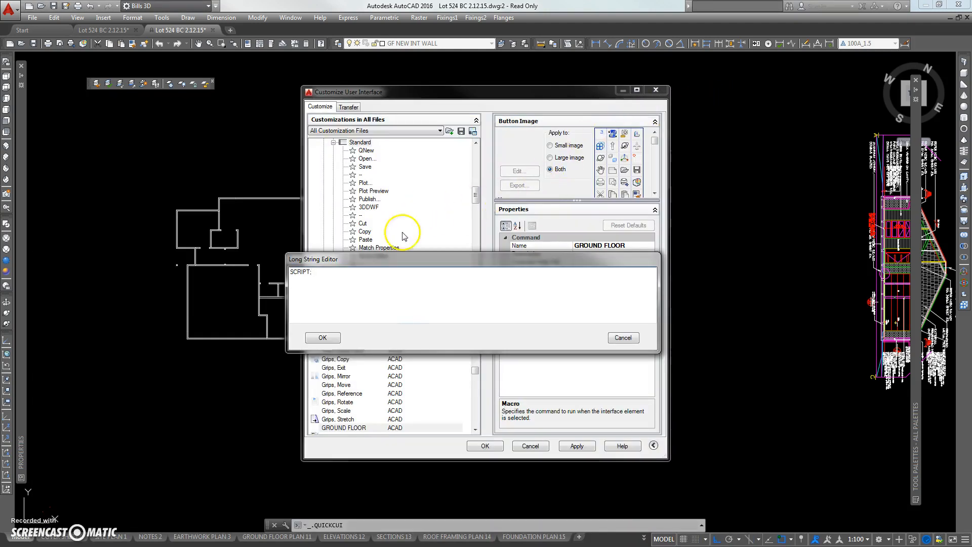
# Complete the macro with the copied path so it reads SCRIPT;"C:/CAD/Bills Cad/Autocad Tutorials/GF.SCR", using forward slashes, and accept it.
pyautogui.write('C:\\CAD\\Bils Cad\\Autocad Tutorials')
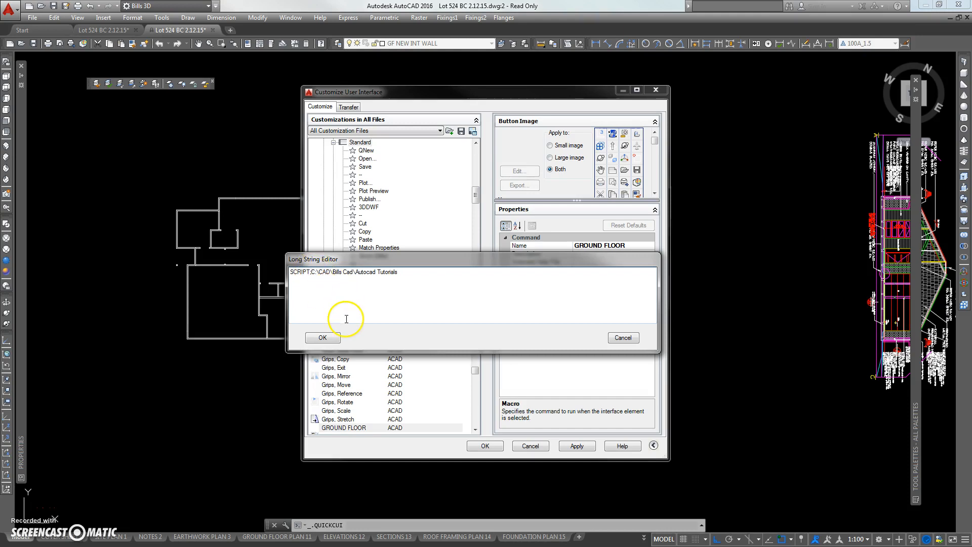
pyautogui.click(409, 273)
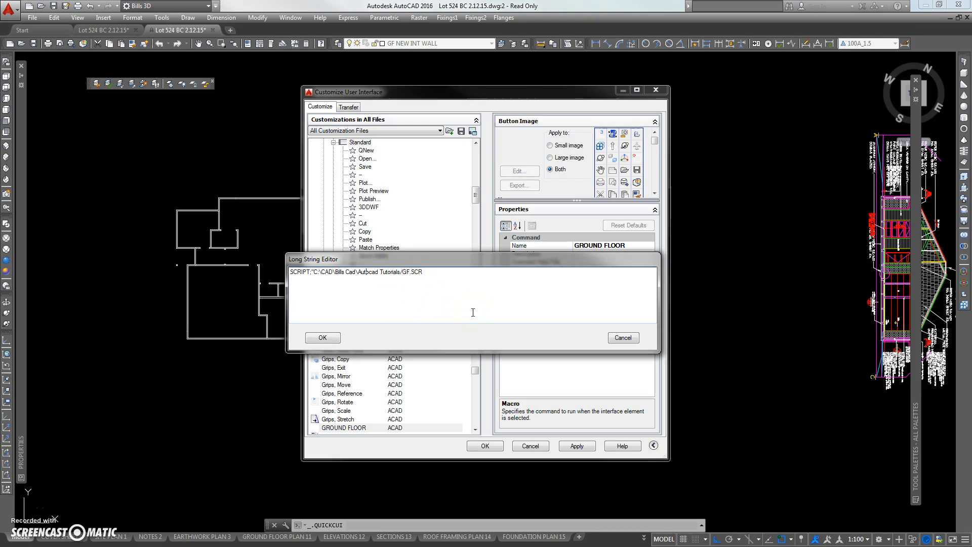
pyautogui.press('Left')
pyautogui.press('Left')
pyautogui.press('Left')
pyautogui.press('BackSpace')
pyautogui.write('/')
pyautogui.click(339, 338)
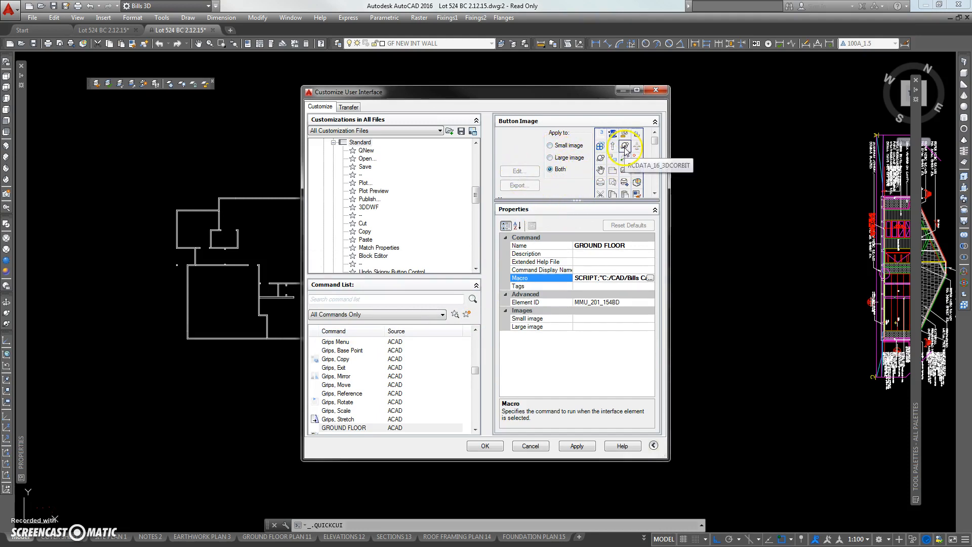
# Assign the RCDATA_16_3DCORBIT image to the GROUND FLOOR command and add the command to the Standard toolbar after Help, saving the customization.
pyautogui.click(600, 159)
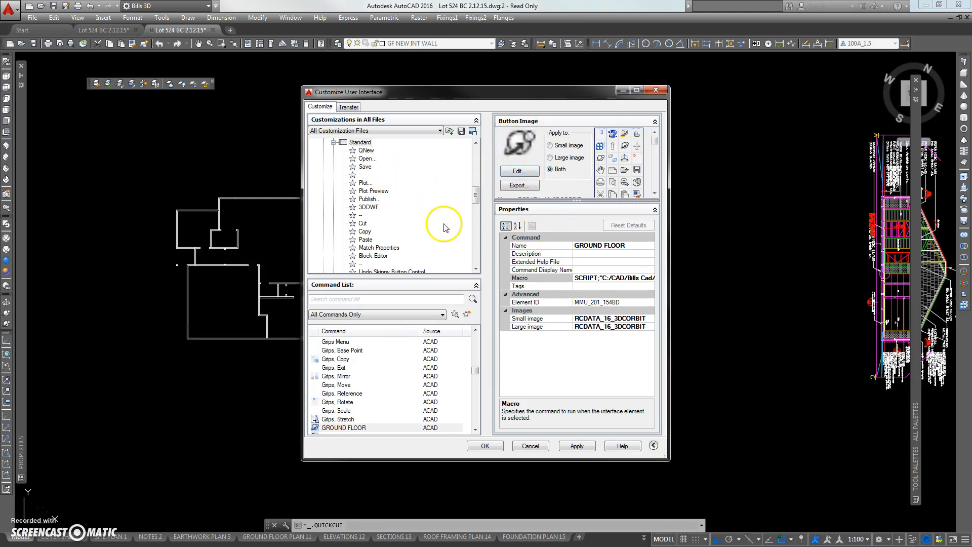
pyautogui.moveTo(478, 193); pyautogui.dragTo(478, 181)
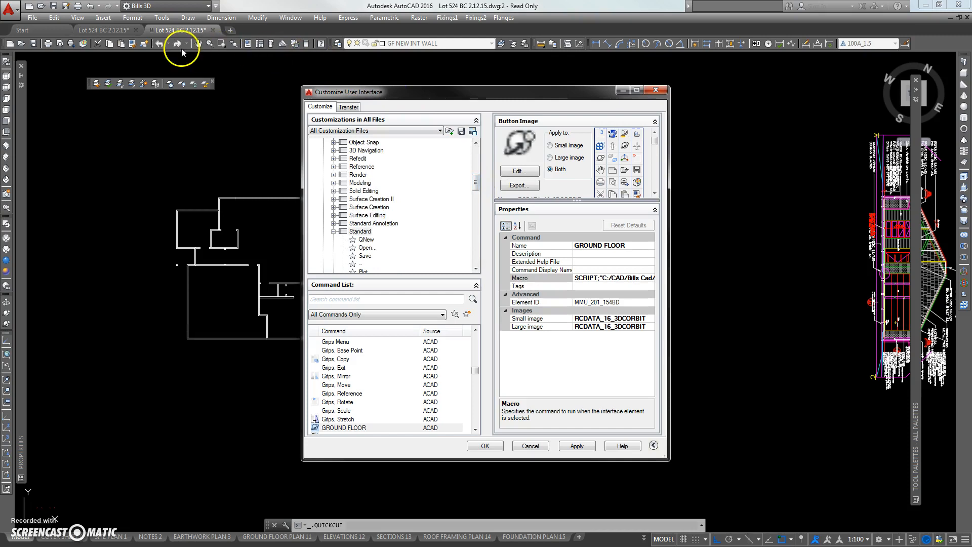
pyautogui.moveTo(474, 183); pyautogui.dragTo(476, 204)
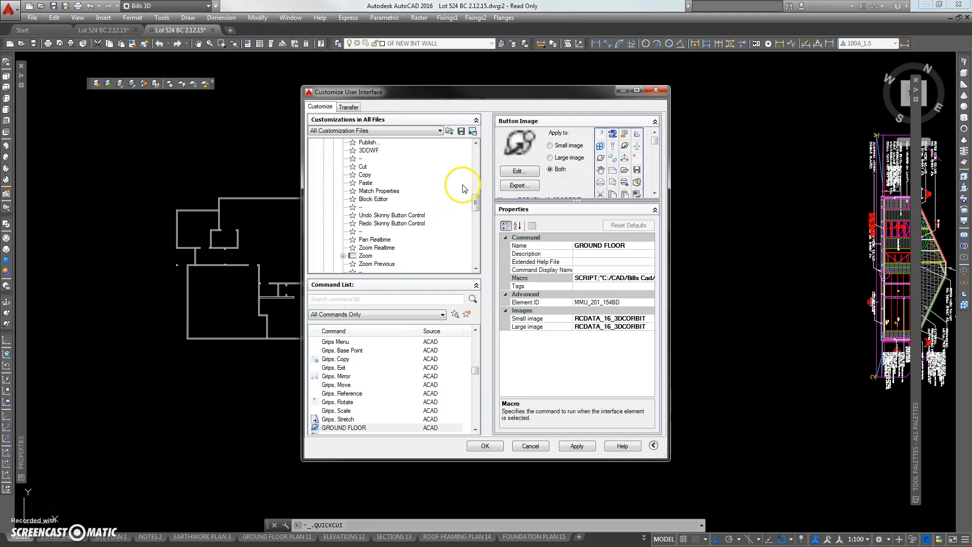
pyautogui.moveTo(477, 200); pyautogui.dragTo(473, 202)
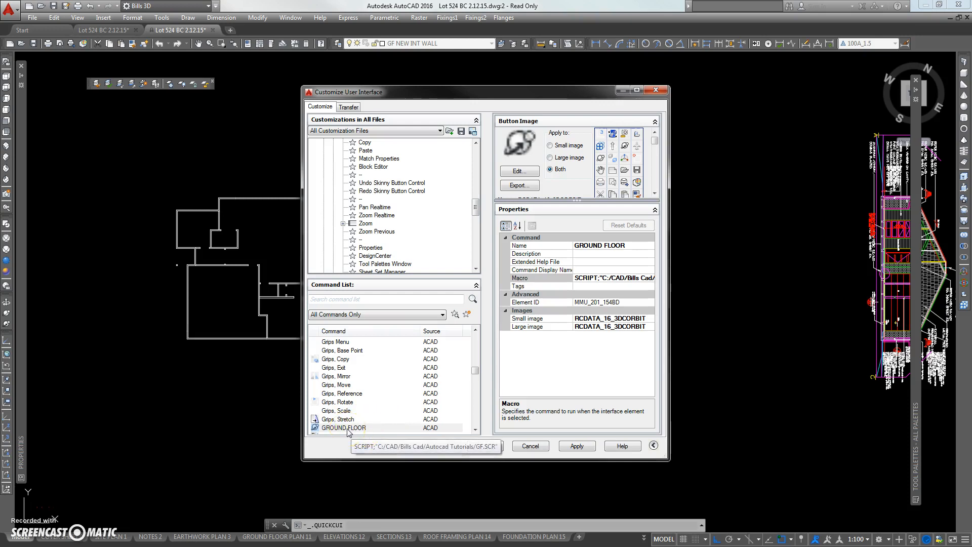
pyautogui.moveTo(475, 208); pyautogui.dragTo(476, 223)
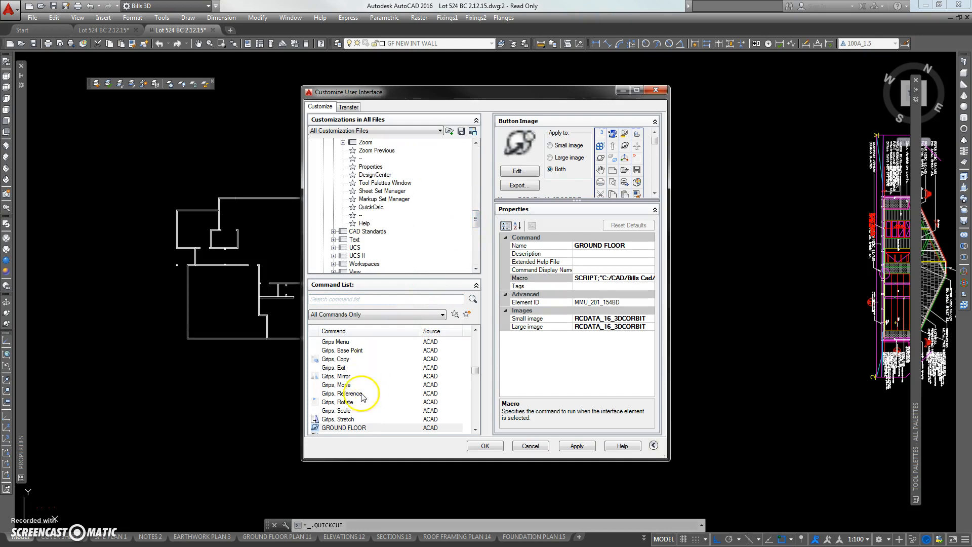
pyautogui.moveTo(345, 430); pyautogui.dragTo(390, 173)
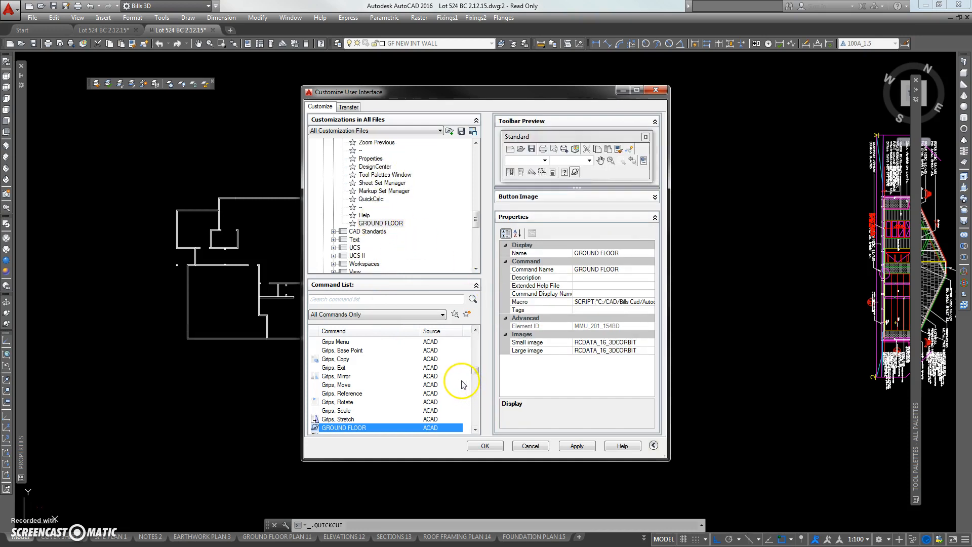
pyautogui.click(485, 446)
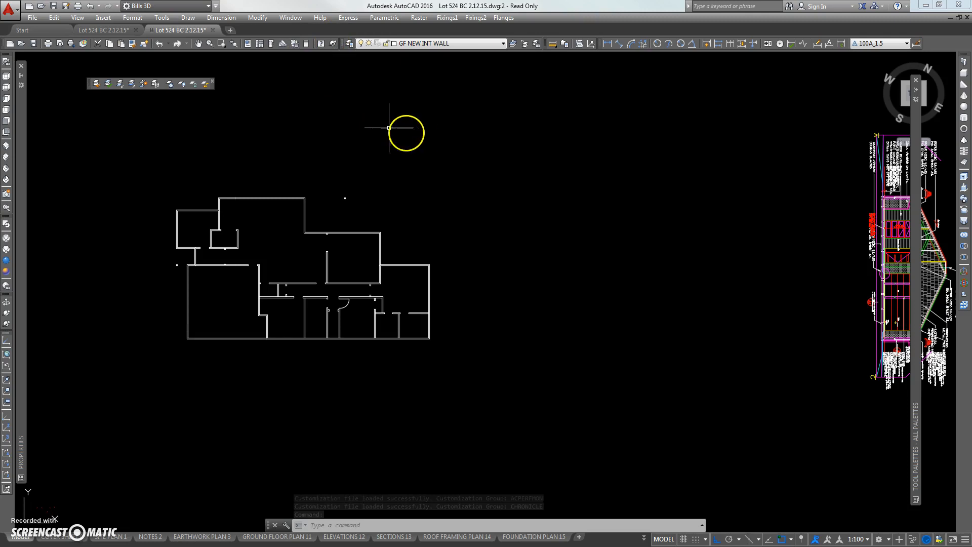
# Turn all the drawing's layers back on with the TA command.
pyautogui.scroll(-3, 430, 122)
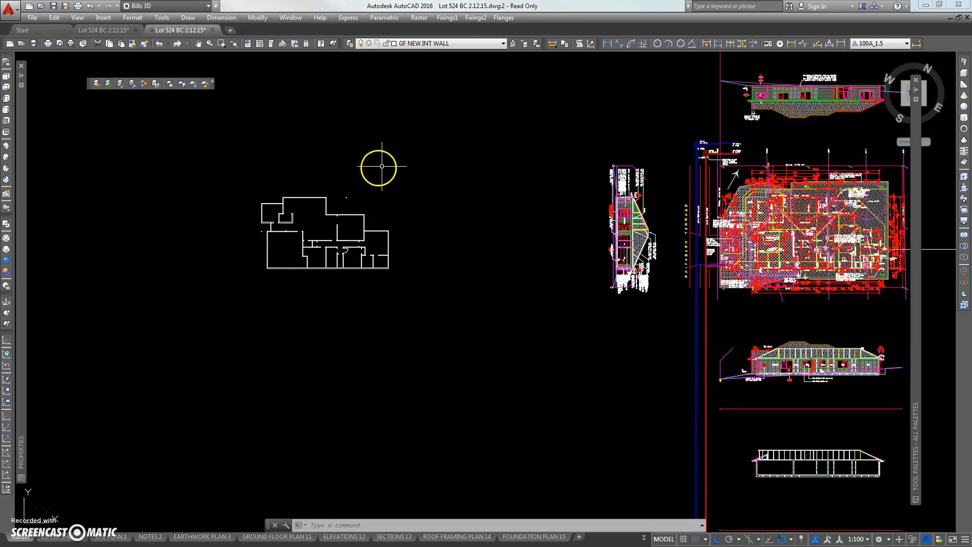
pyautogui.moveTo(379, 166); pyautogui.dragTo(297, 163, button='middle')
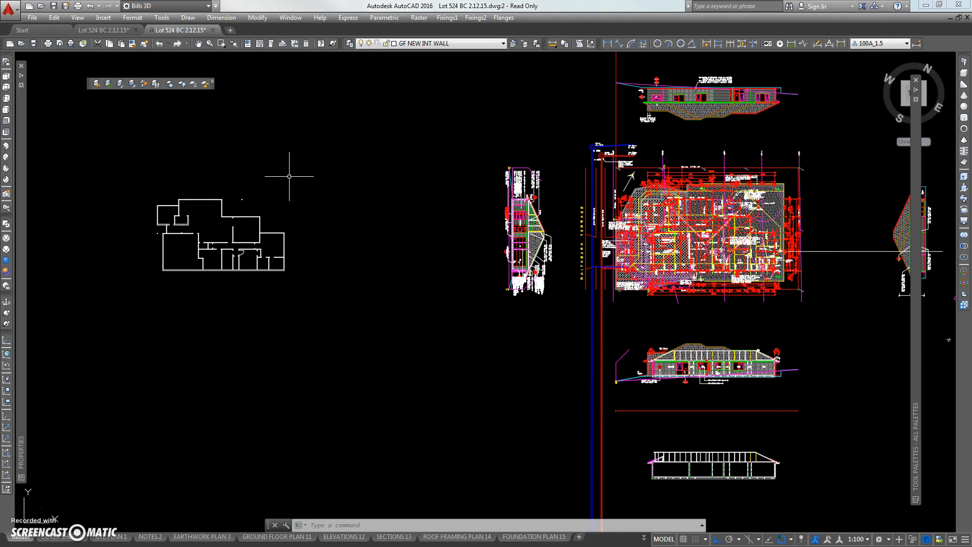
pyautogui.write('T')
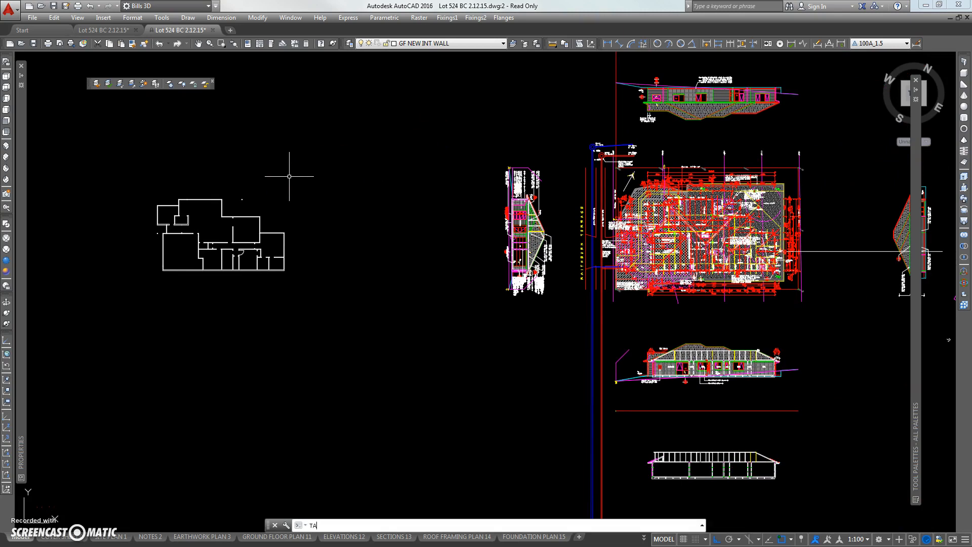
pyautogui.write('A')
pyautogui.press('Return')
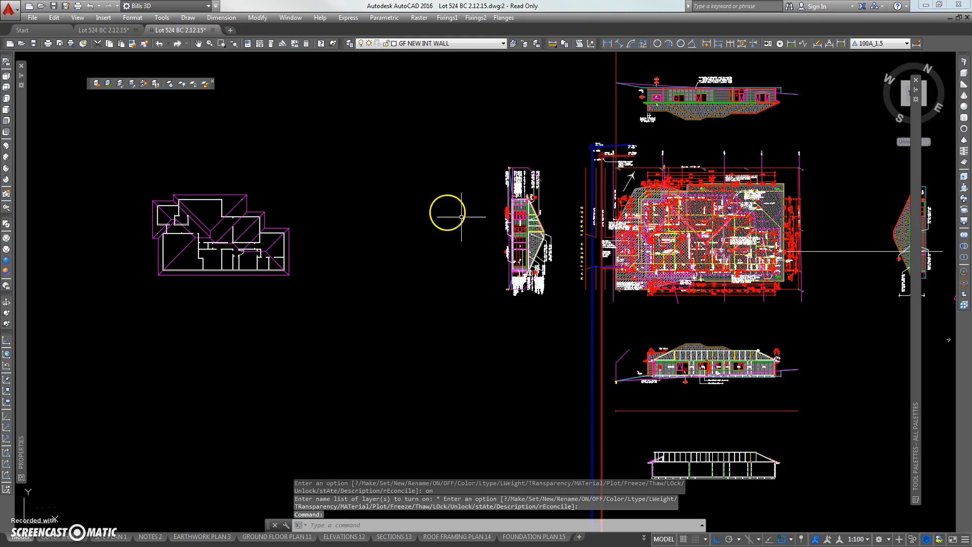
# Run the custom GROUND FLOOR toolbar command to isolate the ground floor plan layers, and bring that plan into view.
pyautogui.scroll(-3, 381, 205)
pyautogui.scroll(3, 336, 223)
pyautogui.moveTo(323, 230); pyautogui.dragTo(343, 195, button='middle')
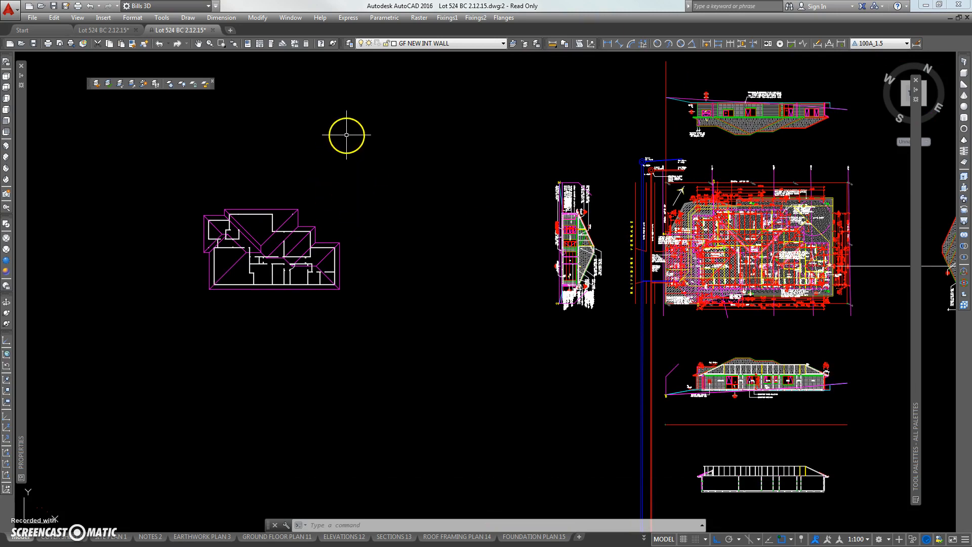
pyautogui.click(333, 46)
pyautogui.scroll(4, 727, 248)
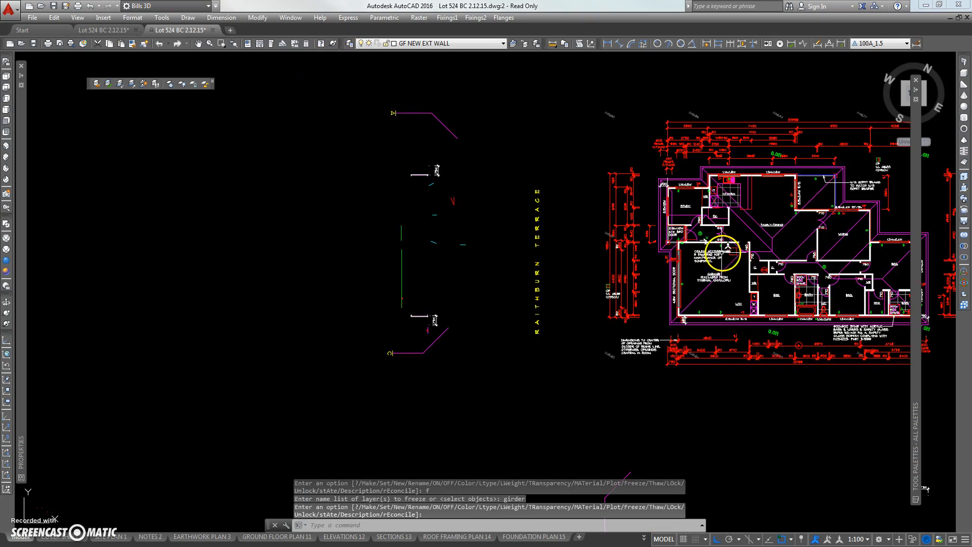
pyautogui.moveTo(727, 248); pyautogui.dragTo(506, 242, button='middle')
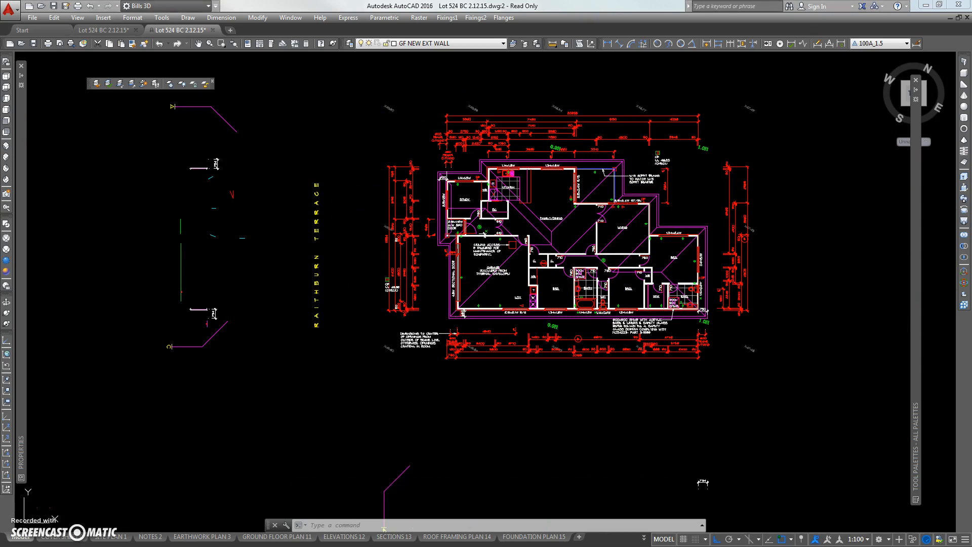
# Switch to Windows Explorer and examine the layer freeze commands in gf.scr in Notepad, then return to the drawing.
pyautogui.hotkey('alt', 'Tab')
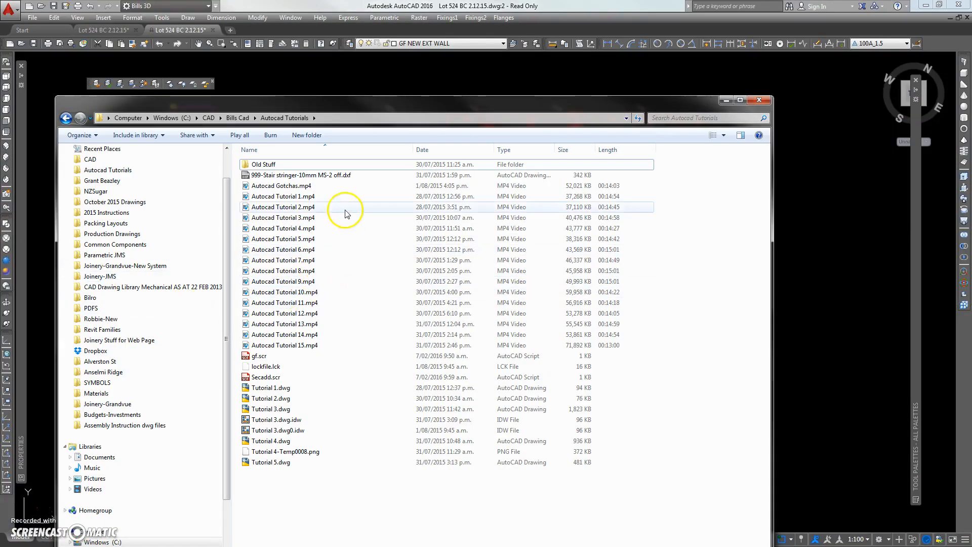
pyautogui.click(267, 356)
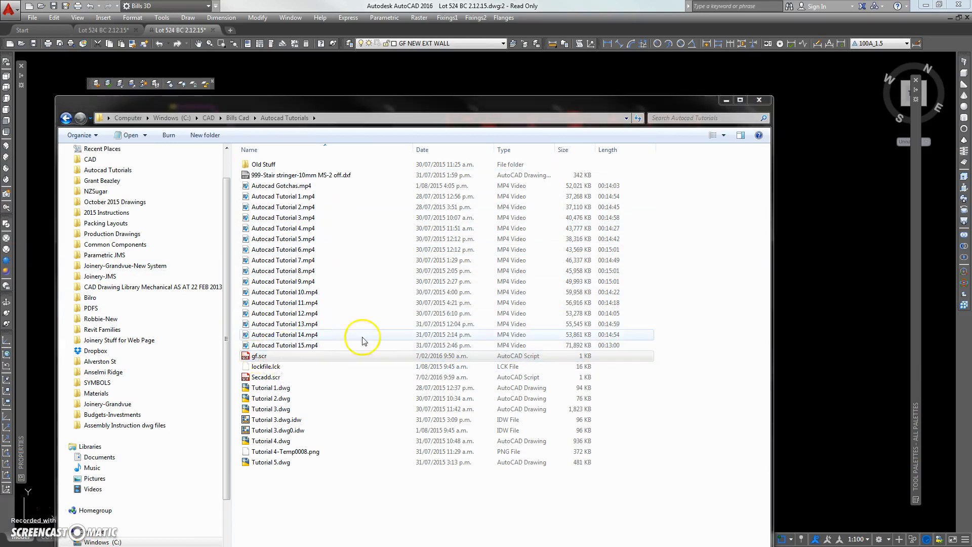
pyautogui.moveTo(0, 180); pyautogui.dragTo(529, 123)
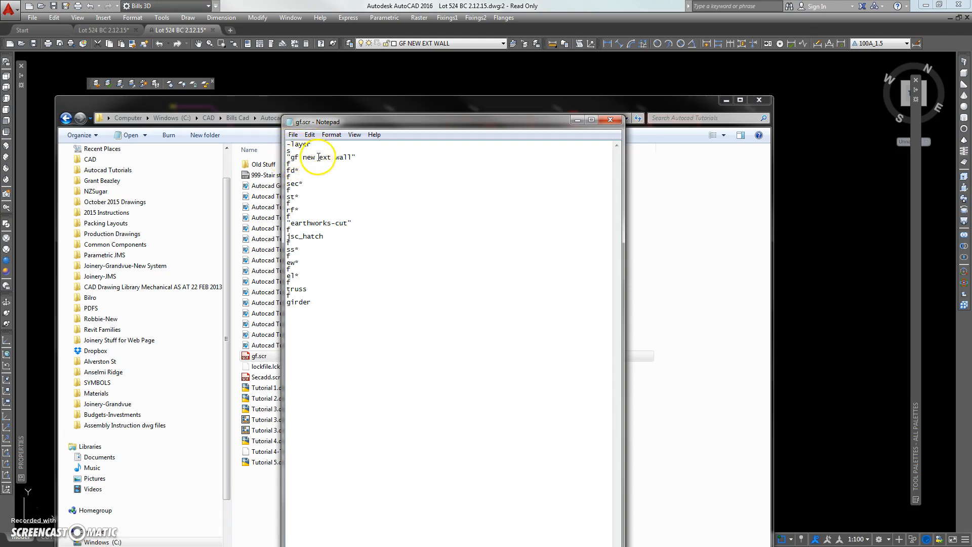
pyautogui.click(354, 157)
pyautogui.write('"')
pyautogui.click(294, 162)
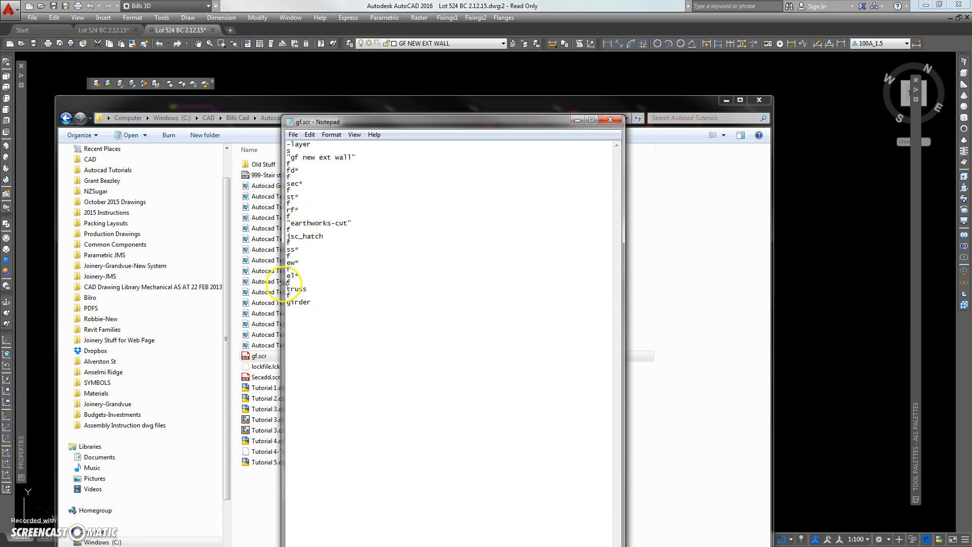
pyautogui.click(609, 120)
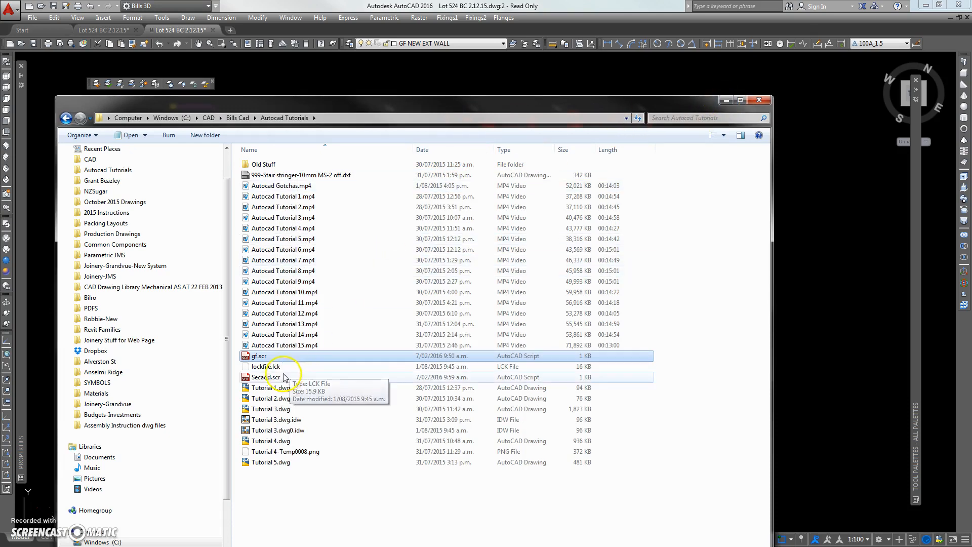
pyautogui.doubleClick(264, 357)
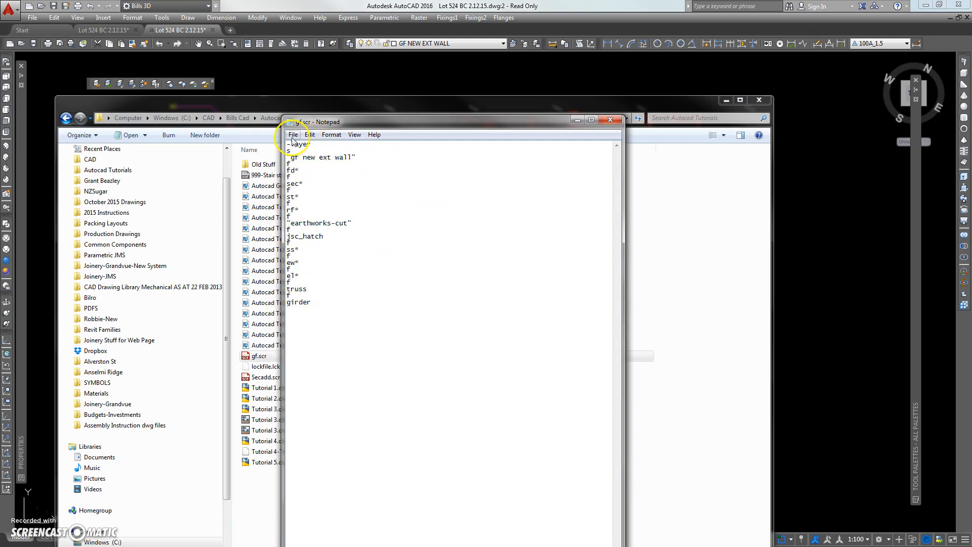
pyautogui.click(610, 119)
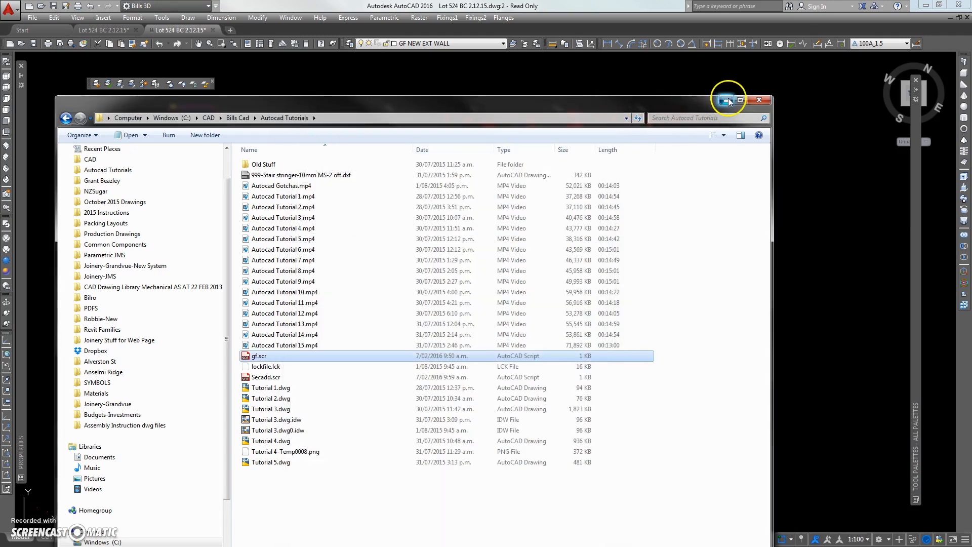
pyautogui.click(726, 100)
# Turn off auto-hide for the Tool Palettes so that the Sections palette stays open beside the drawing.
pyautogui.moveTo(312, 137)
pyautogui.mouseDown(button='middle')
pyautogui.moveTo(449, 189)
pyautogui.moveTo(399, 197)
pyautogui.moveTo(463, 216)
pyautogui.mouseUp(button='middle')
pyautogui.scroll(-3, 401, 198)
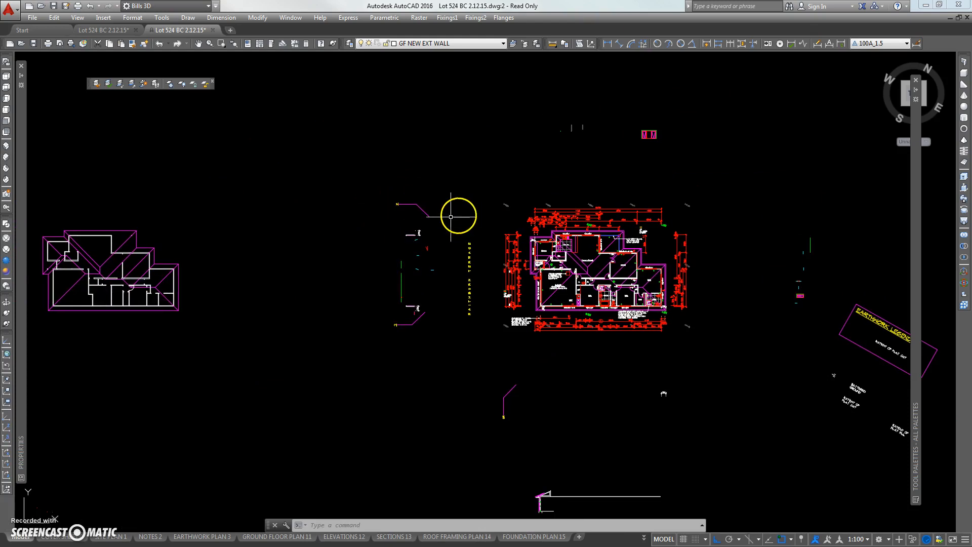
pyautogui.moveTo(343, 203); pyautogui.dragTo(408, 220, button='middle')
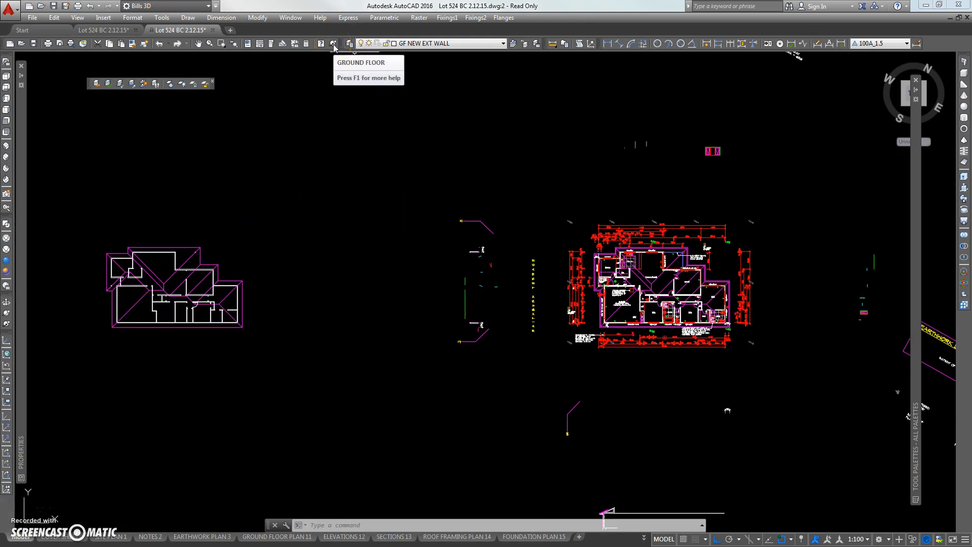
pyautogui.moveTo(914, 197)
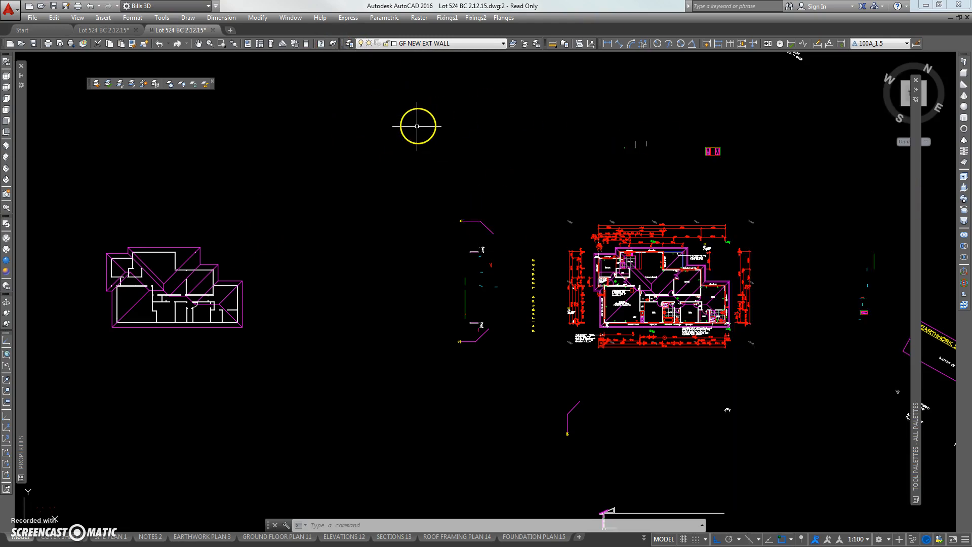
pyautogui.moveTo(914, 166)
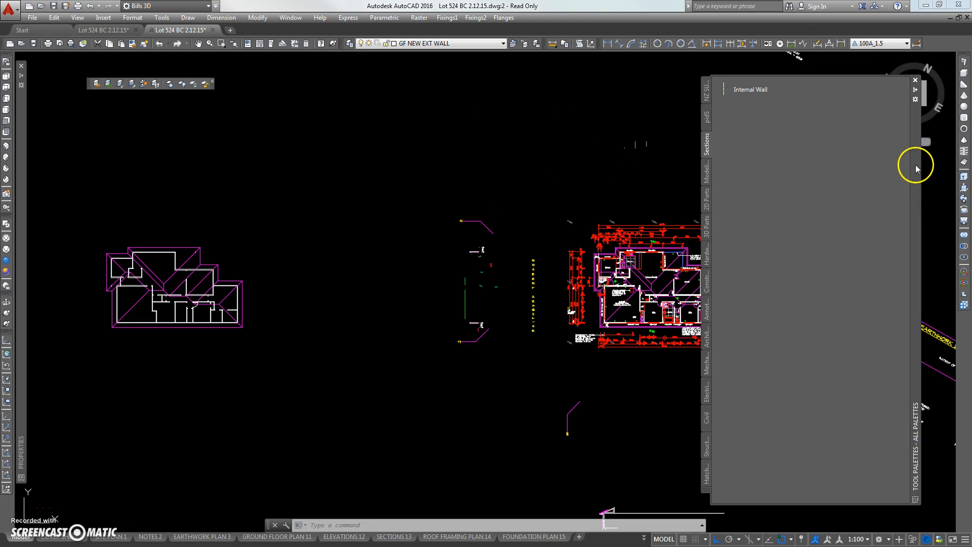
pyautogui.click(915, 92)
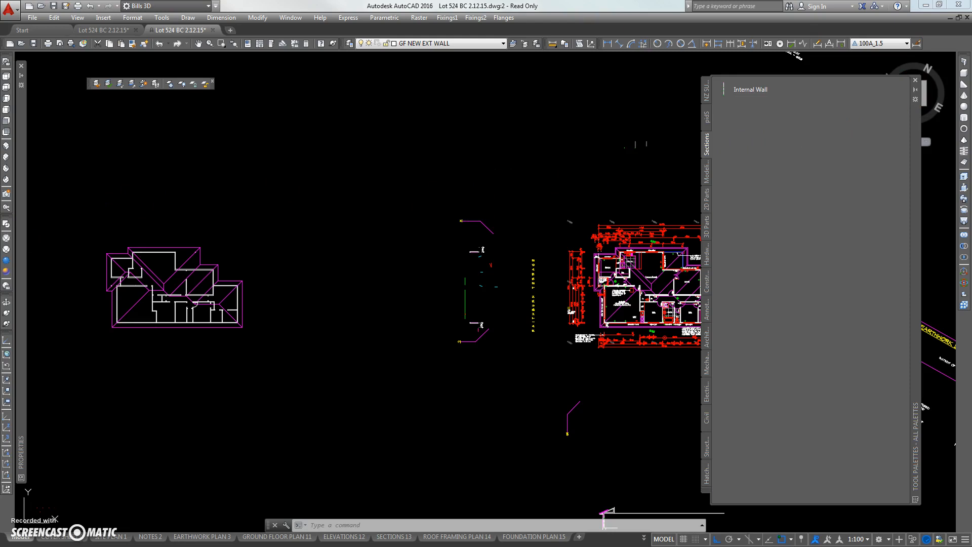
# Switch to Windows Explorer, narrow its window, and try to add gf.scr to the Sections tool palette.
pyautogui.hotkey('alt', 'Tab')
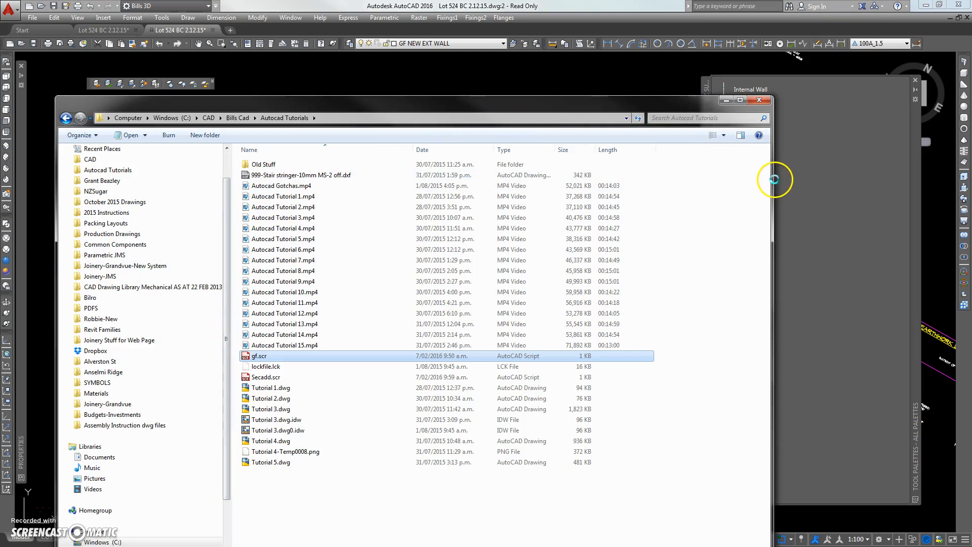
pyautogui.moveTo(772, 181); pyautogui.dragTo(667, 188)
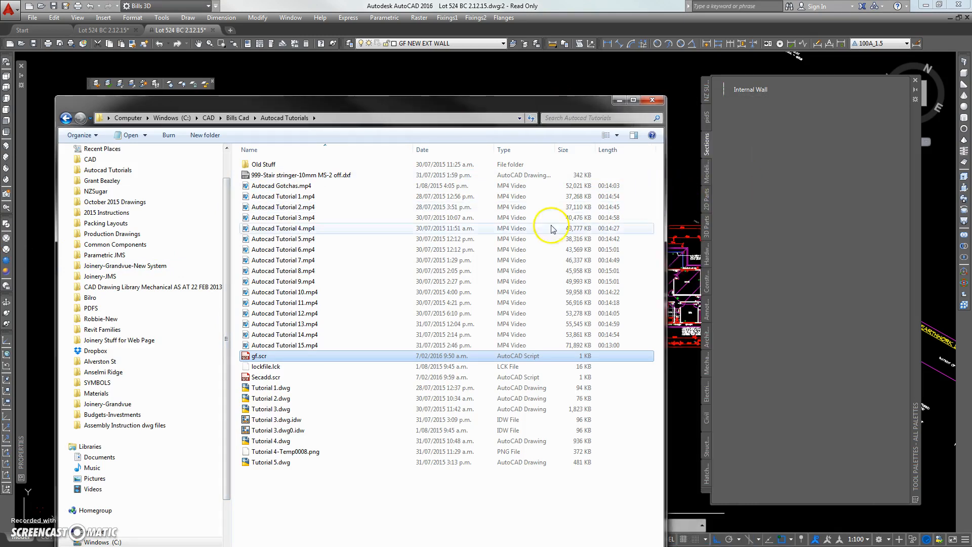
pyautogui.moveTo(245, 360); pyautogui.dragTo(751, 120)
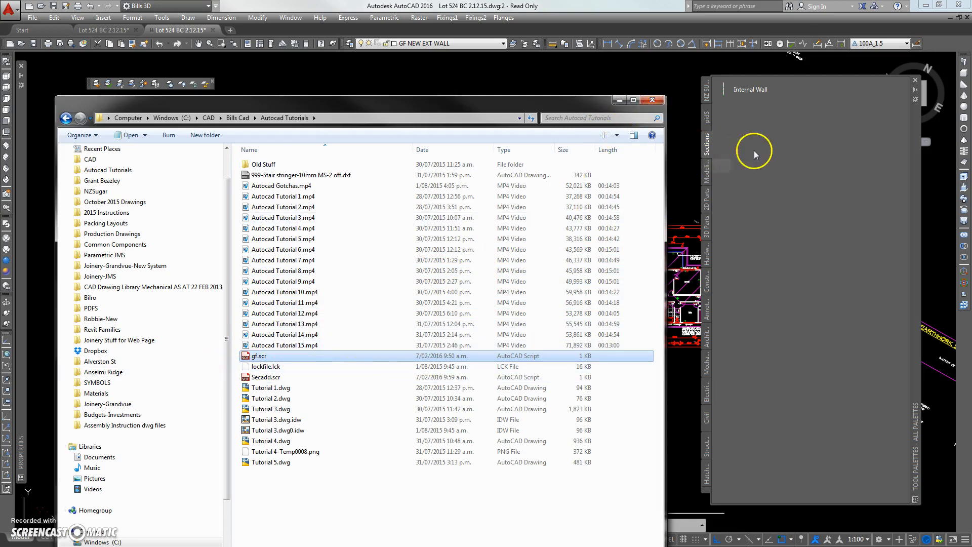
pyautogui.click(619, 99)
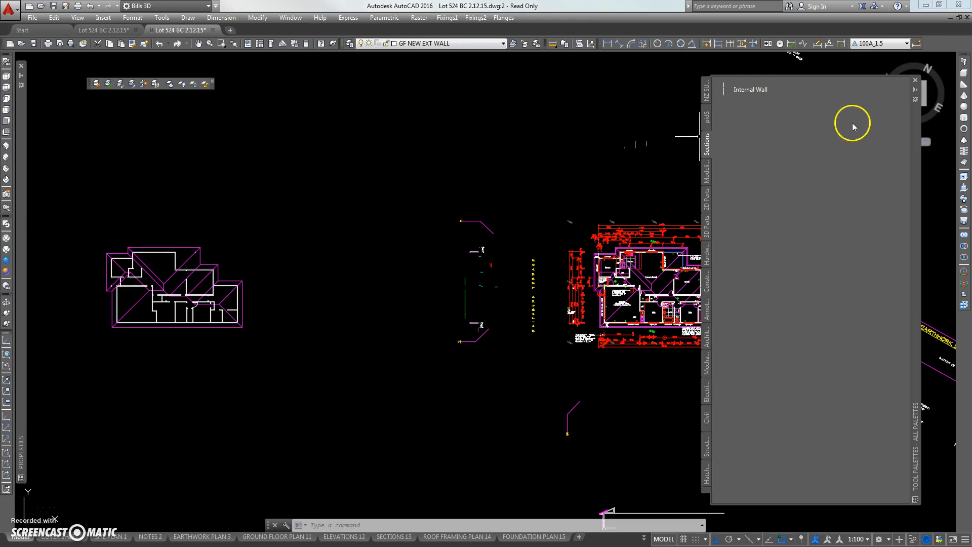
# Open the Sheet Set Manager, make it taller, and open the Westmuir.dst sheet set to view its sheets.
pyautogui.scroll(-6, 420, 215)
pyautogui.scroll(3, 428, 233)
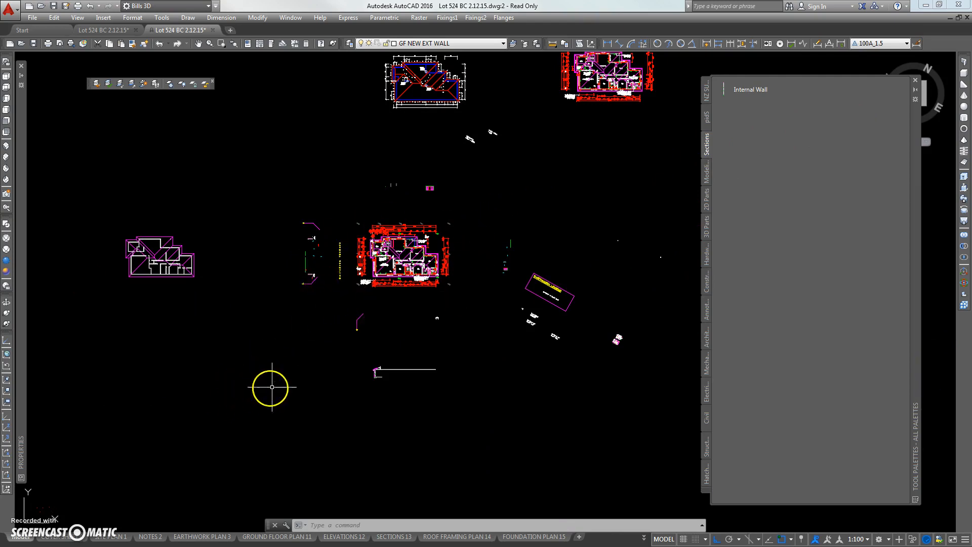
pyautogui.moveTo(310, 360); pyautogui.dragTo(367, 357, button='middle')
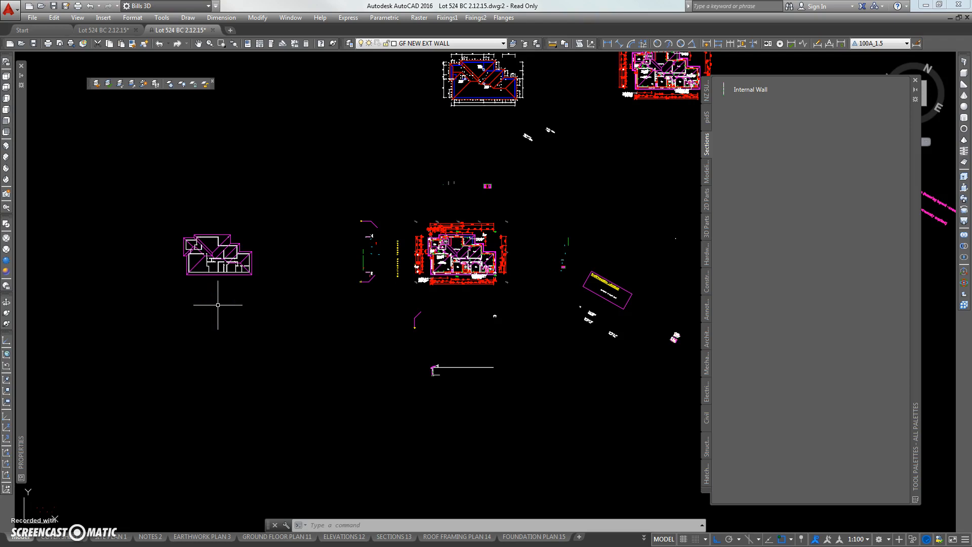
pyautogui.hotkey('ctrl', '4')
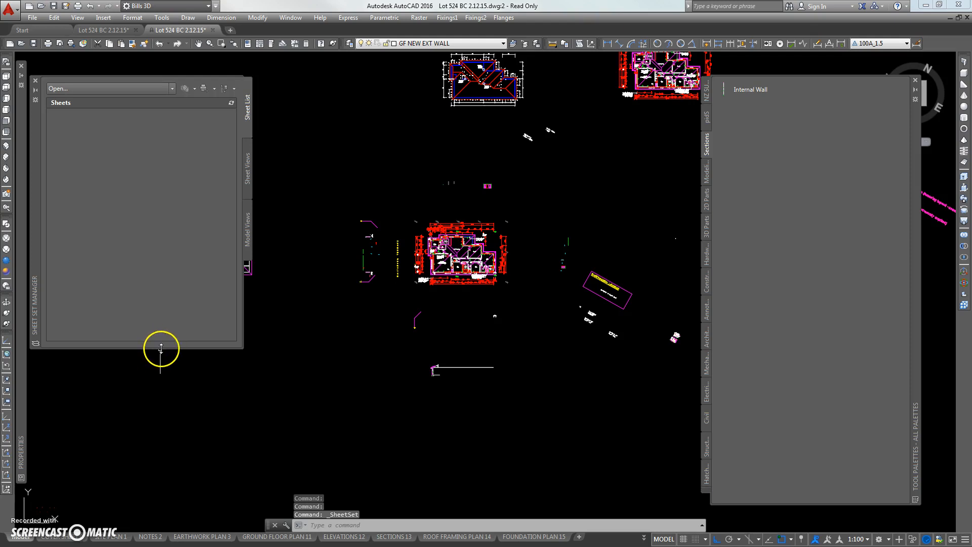
pyautogui.moveTo(161, 348); pyautogui.dragTo(174, 442)
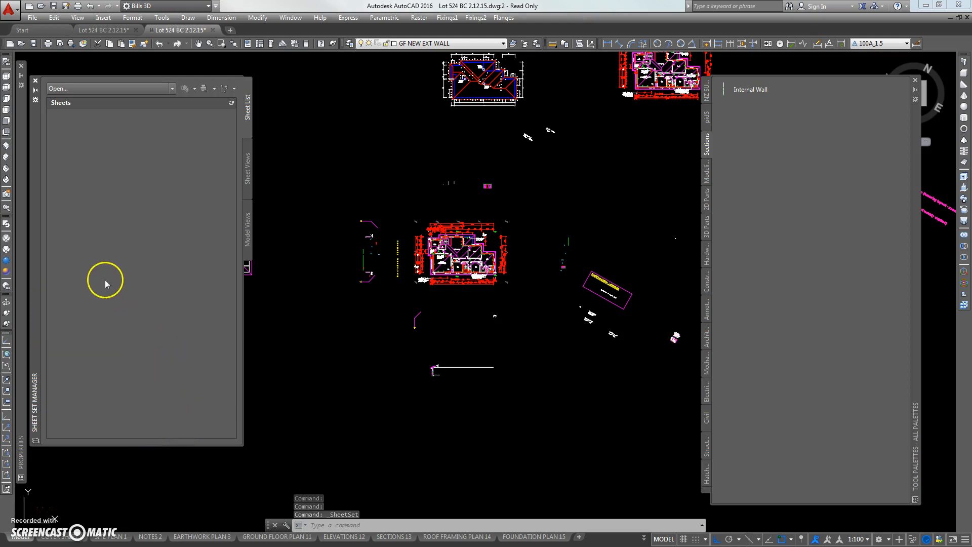
pyautogui.click(171, 88)
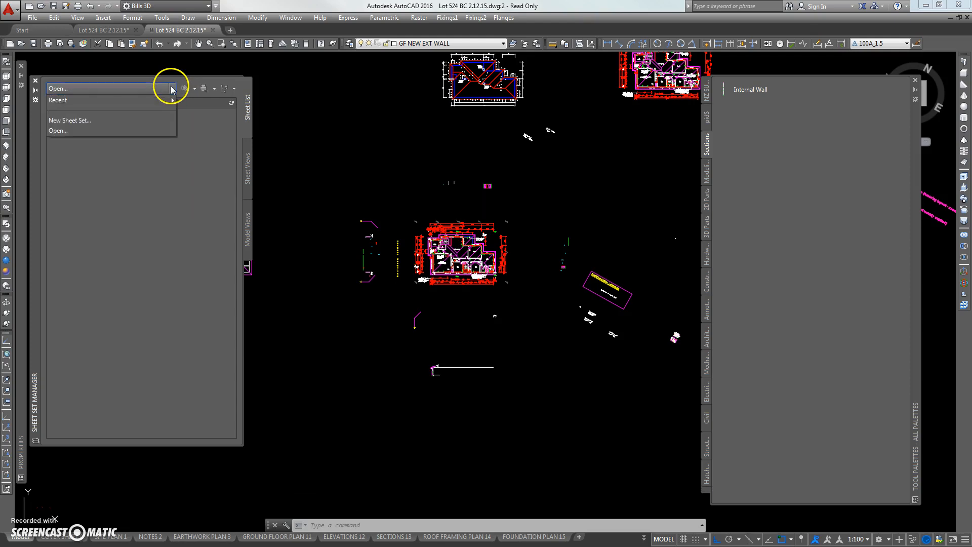
pyautogui.click(61, 131)
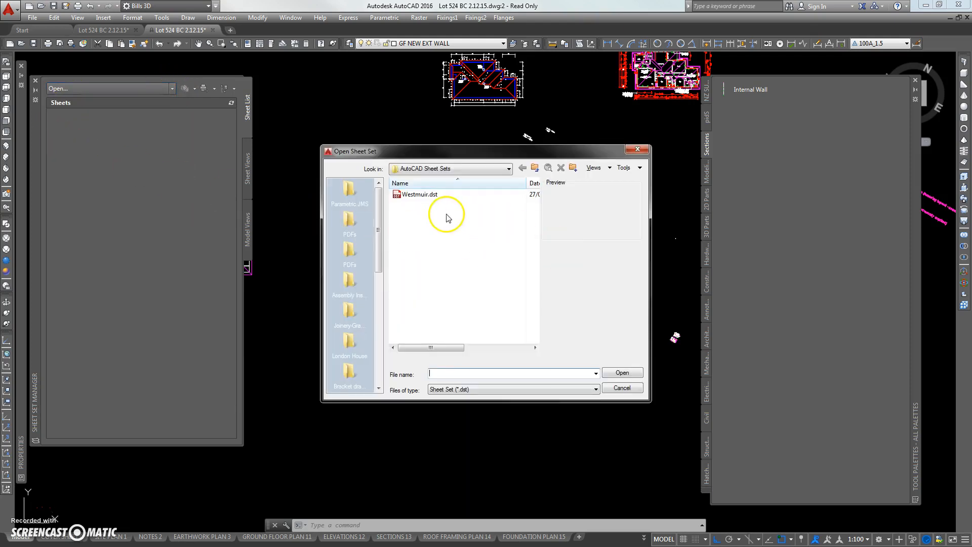
pyautogui.click(418, 197)
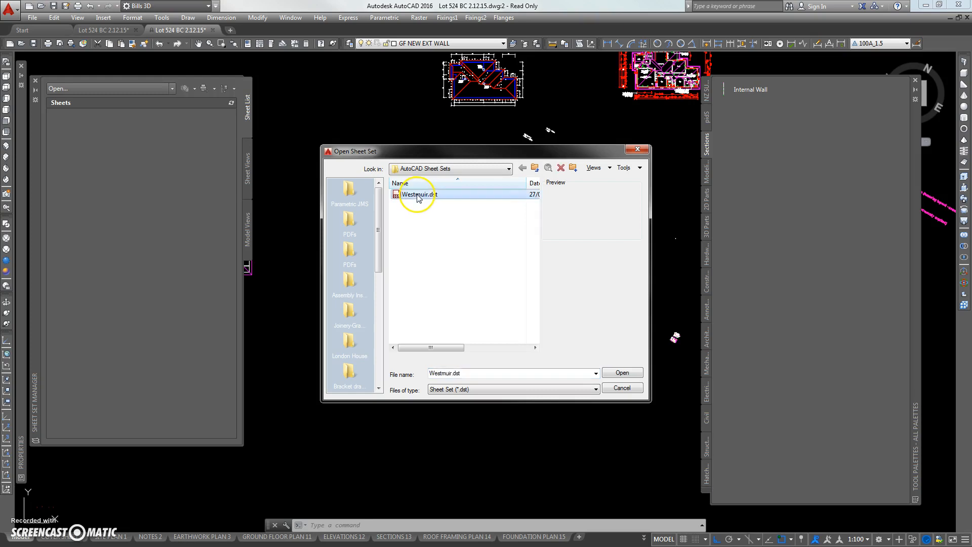
pyautogui.click(613, 373)
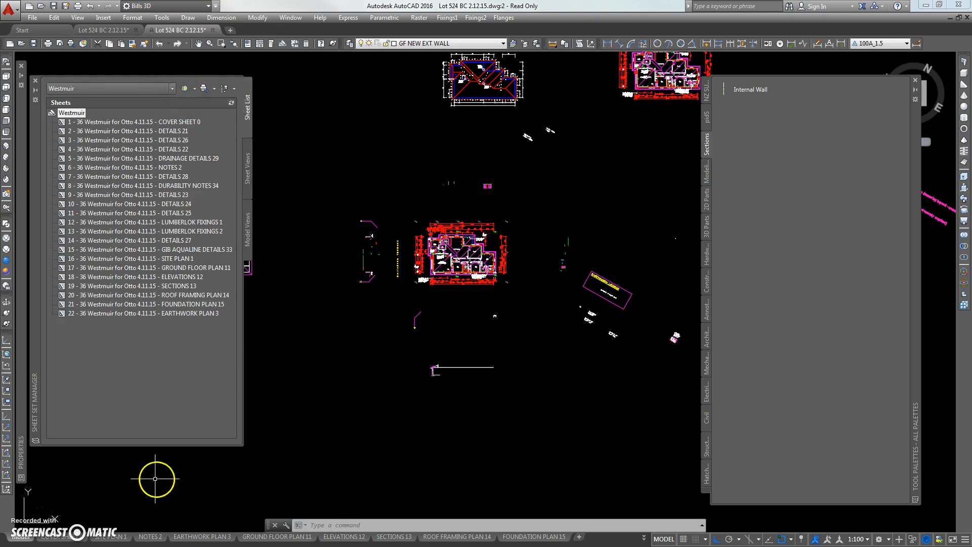
# Close the Westmuir sheet set and the Sheet Set Manager.
pyautogui.click(172, 88)
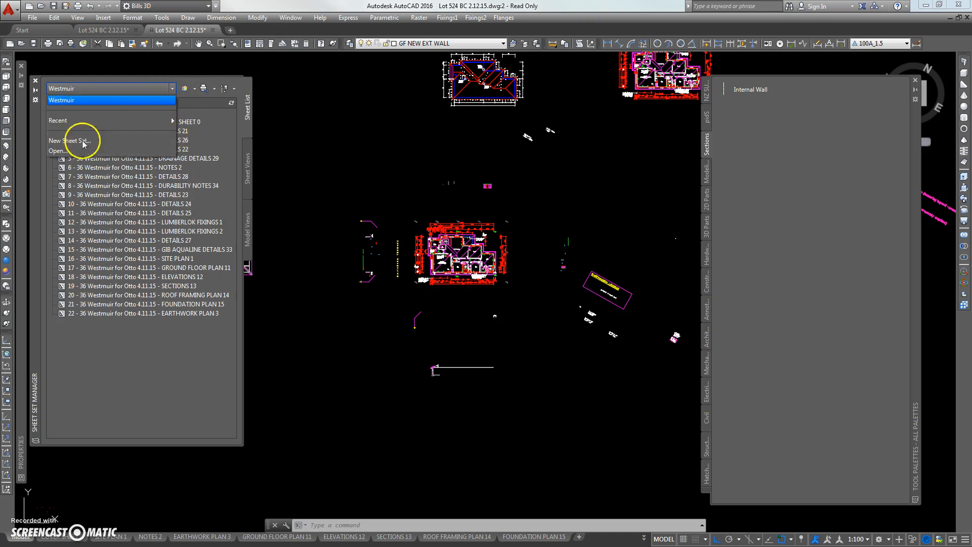
pyautogui.rightClick(86, 103)
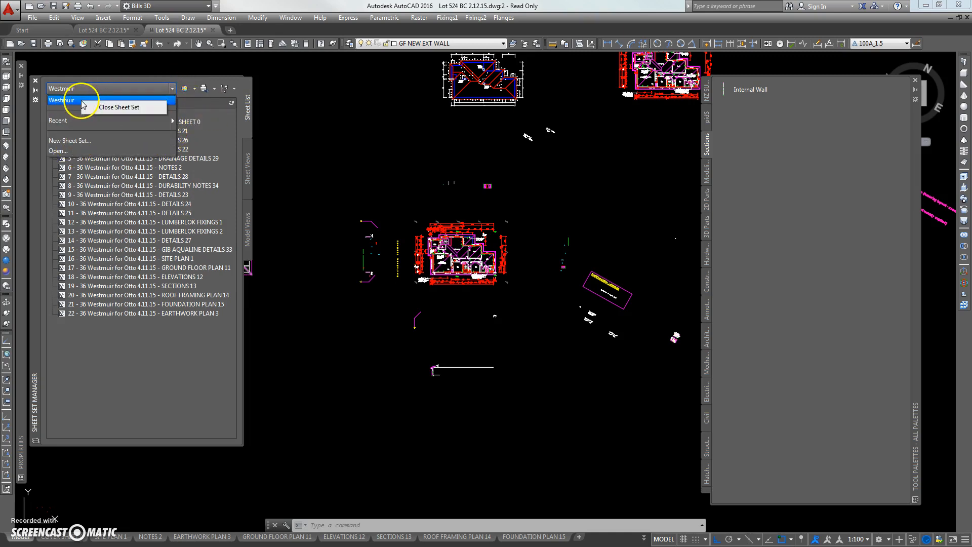
pyautogui.click(112, 107)
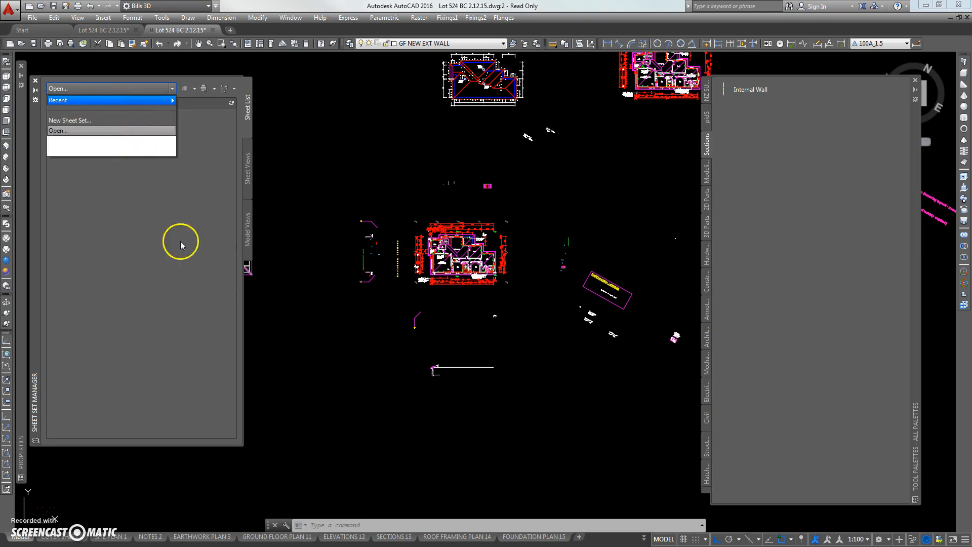
pyautogui.click(288, 314)
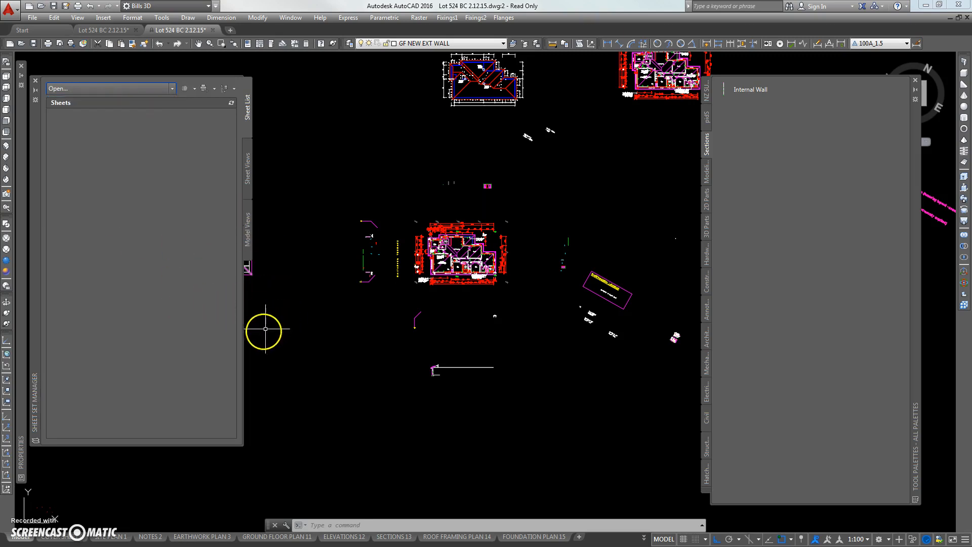
pyautogui.click(35, 81)
pyautogui.moveTo(130, 120); pyautogui.dragTo(135, 146, button='middle')
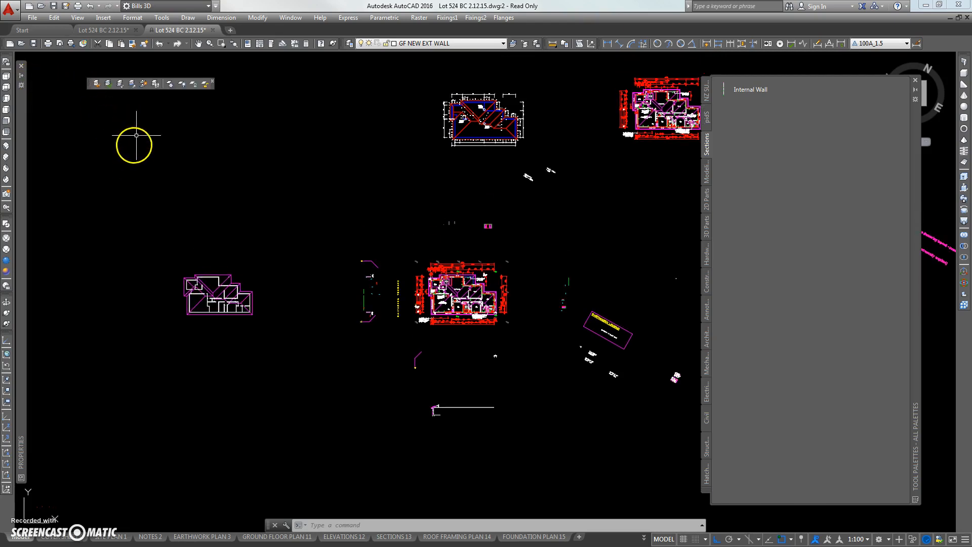